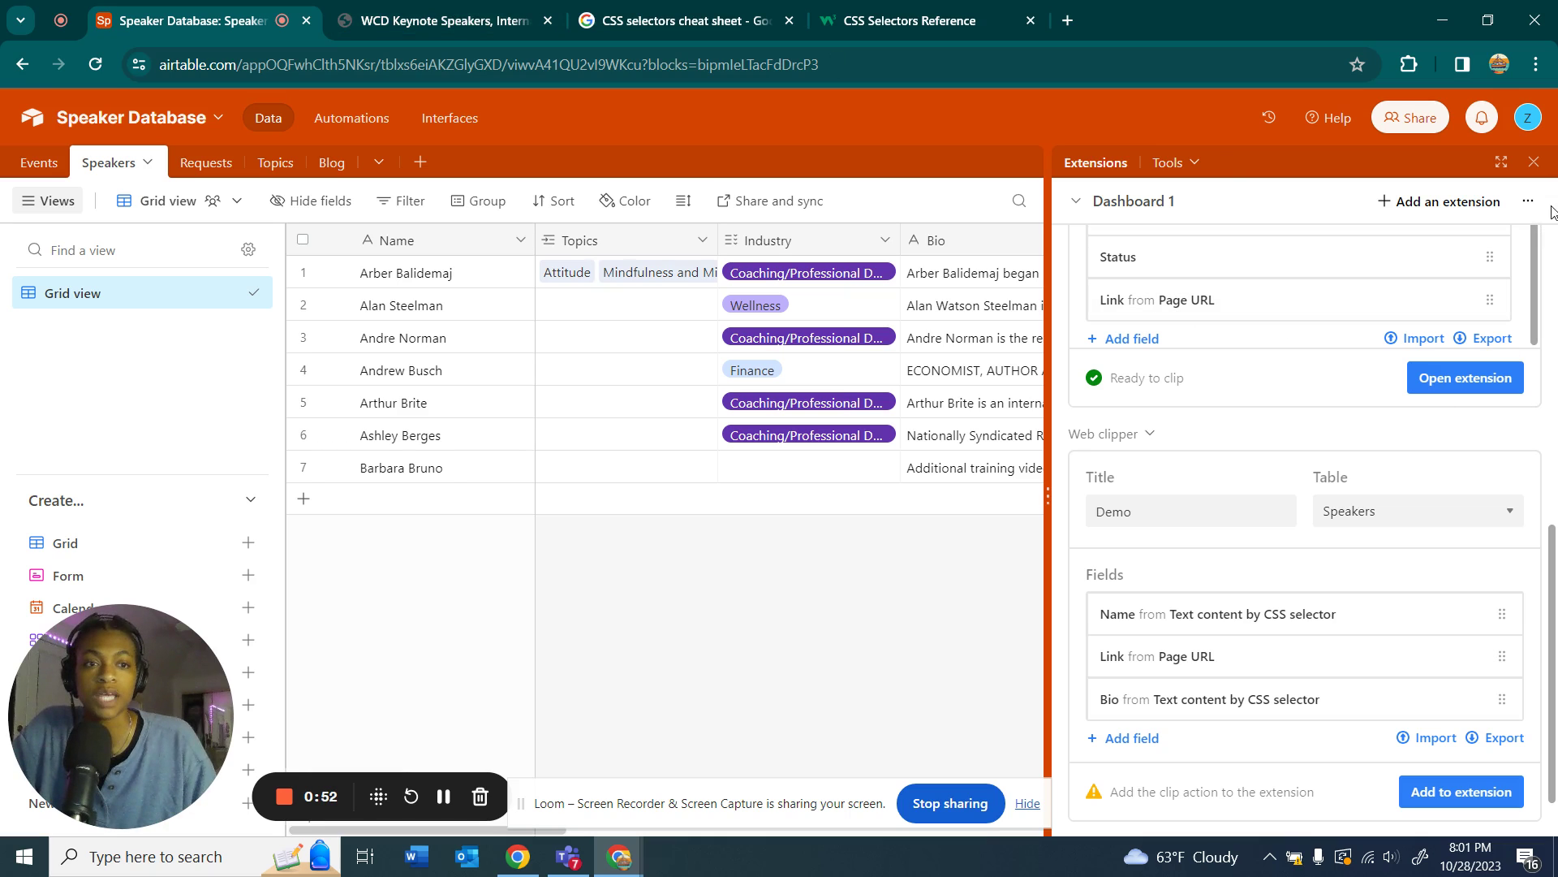
- Close the extensions pane and look through the speaker listing on the WCD Keynote Speakers web page
left_click(1533, 161)
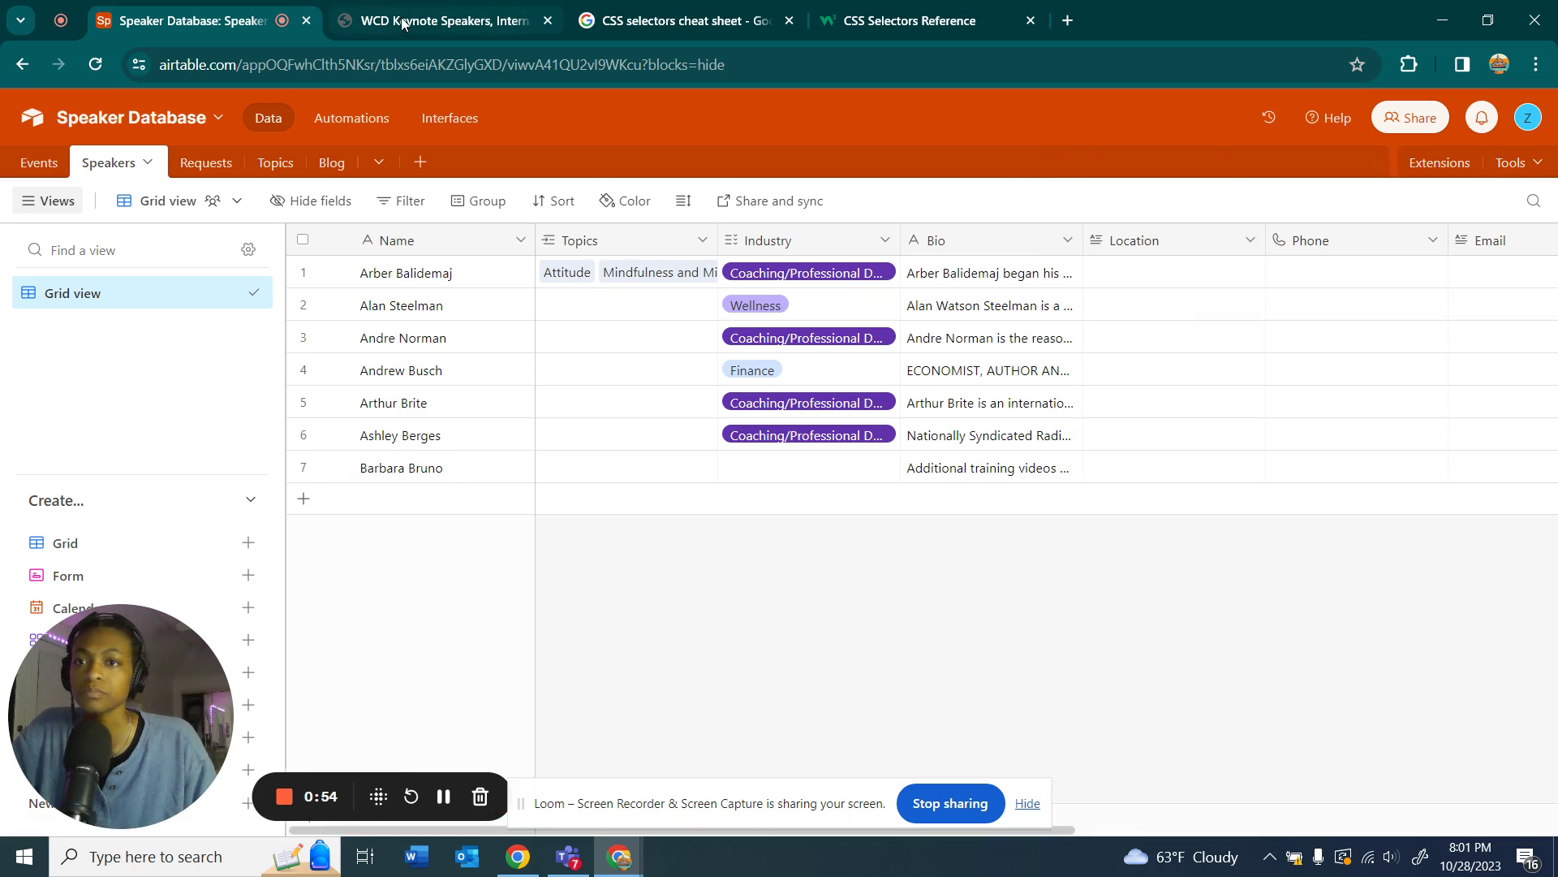
left_click(406, 22)
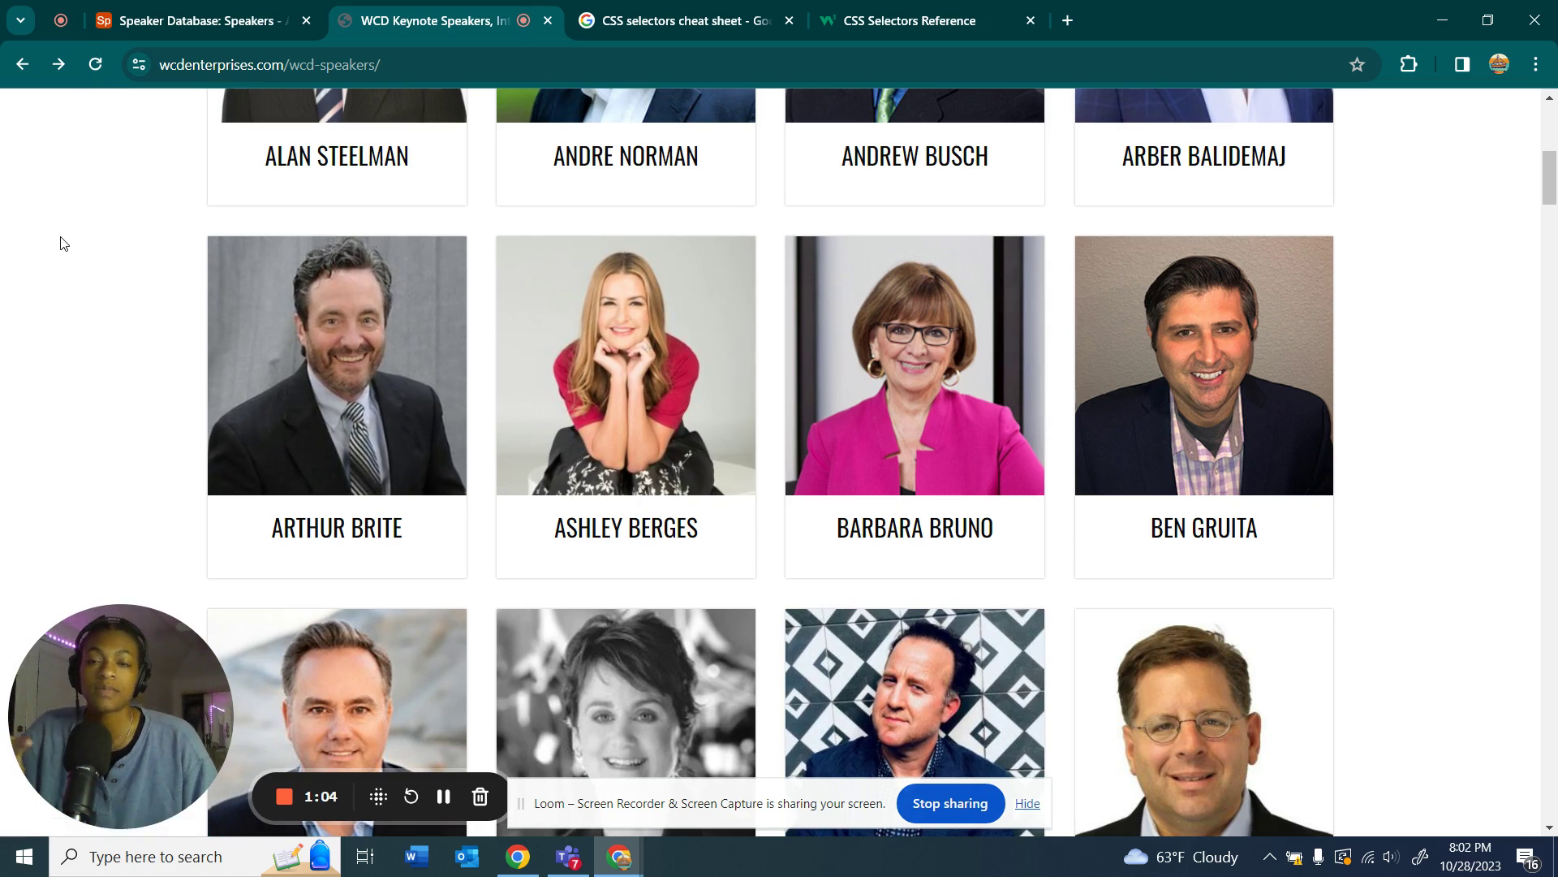
scroll(61, 244, "up", 7)
scroll(410, 314, "down", 20)
scroll(452, 359, "down", 20)
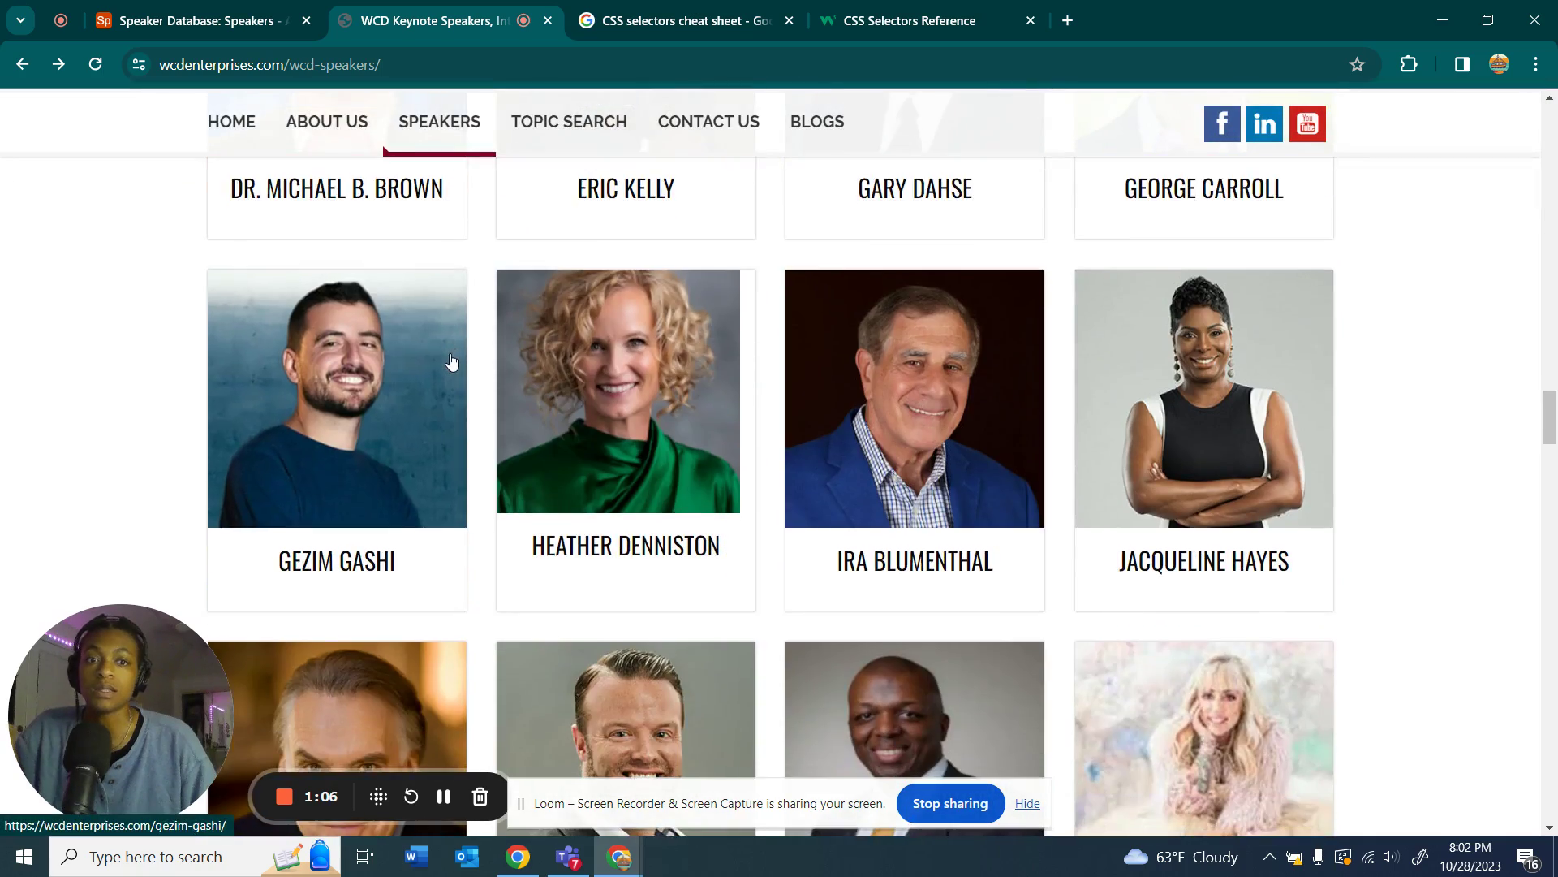
scroll(450, 356, "down", 20)
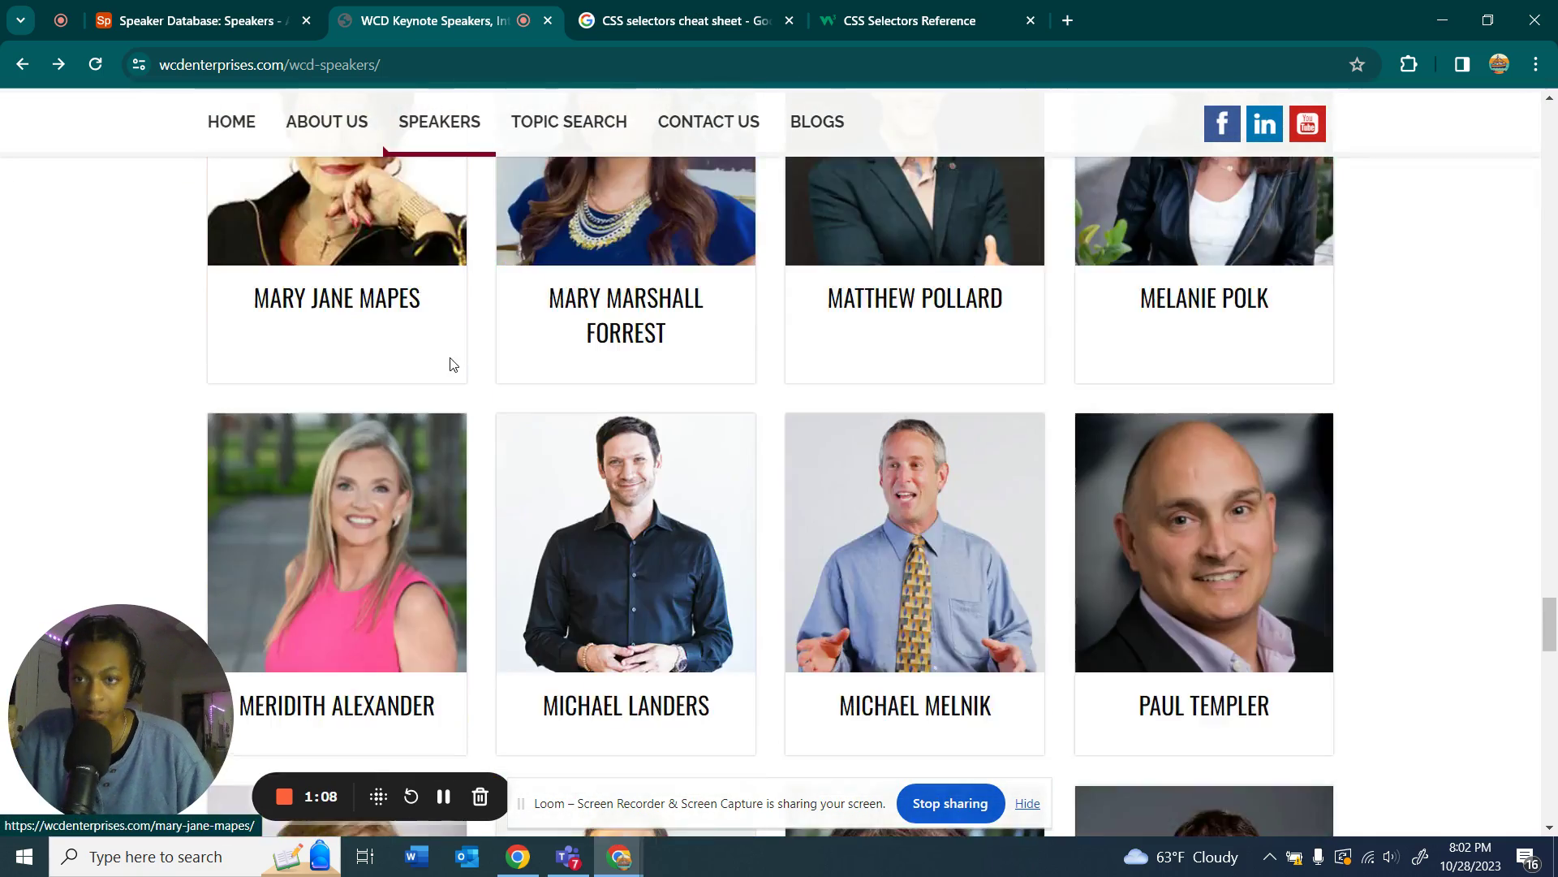
scroll(451, 364, "down", 12)
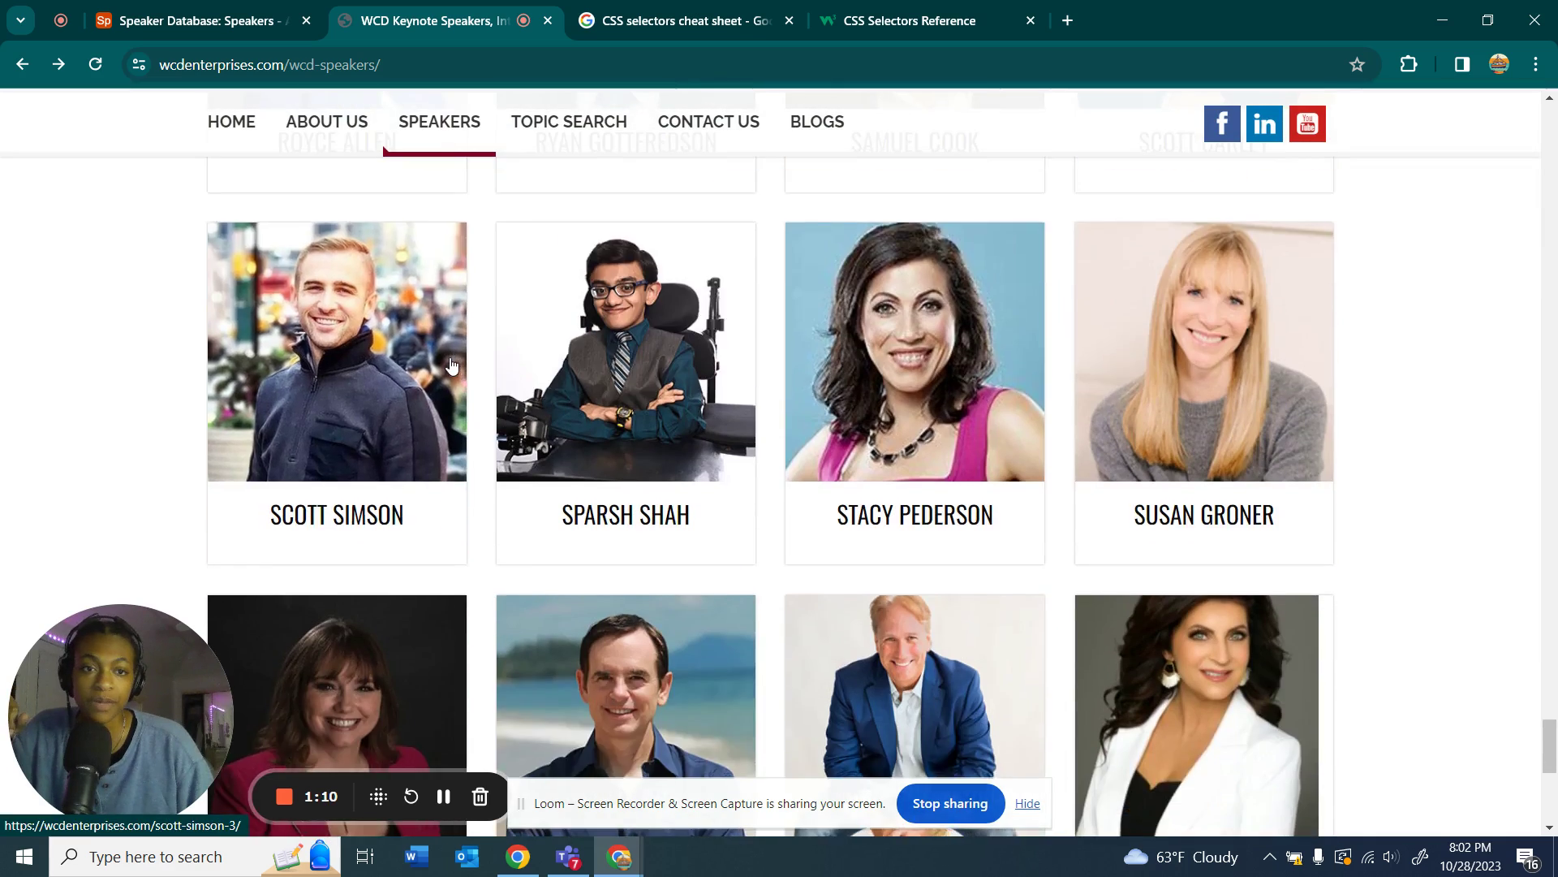
scroll(457, 365, "up", 12)
scroll(714, 267, "up", 15)
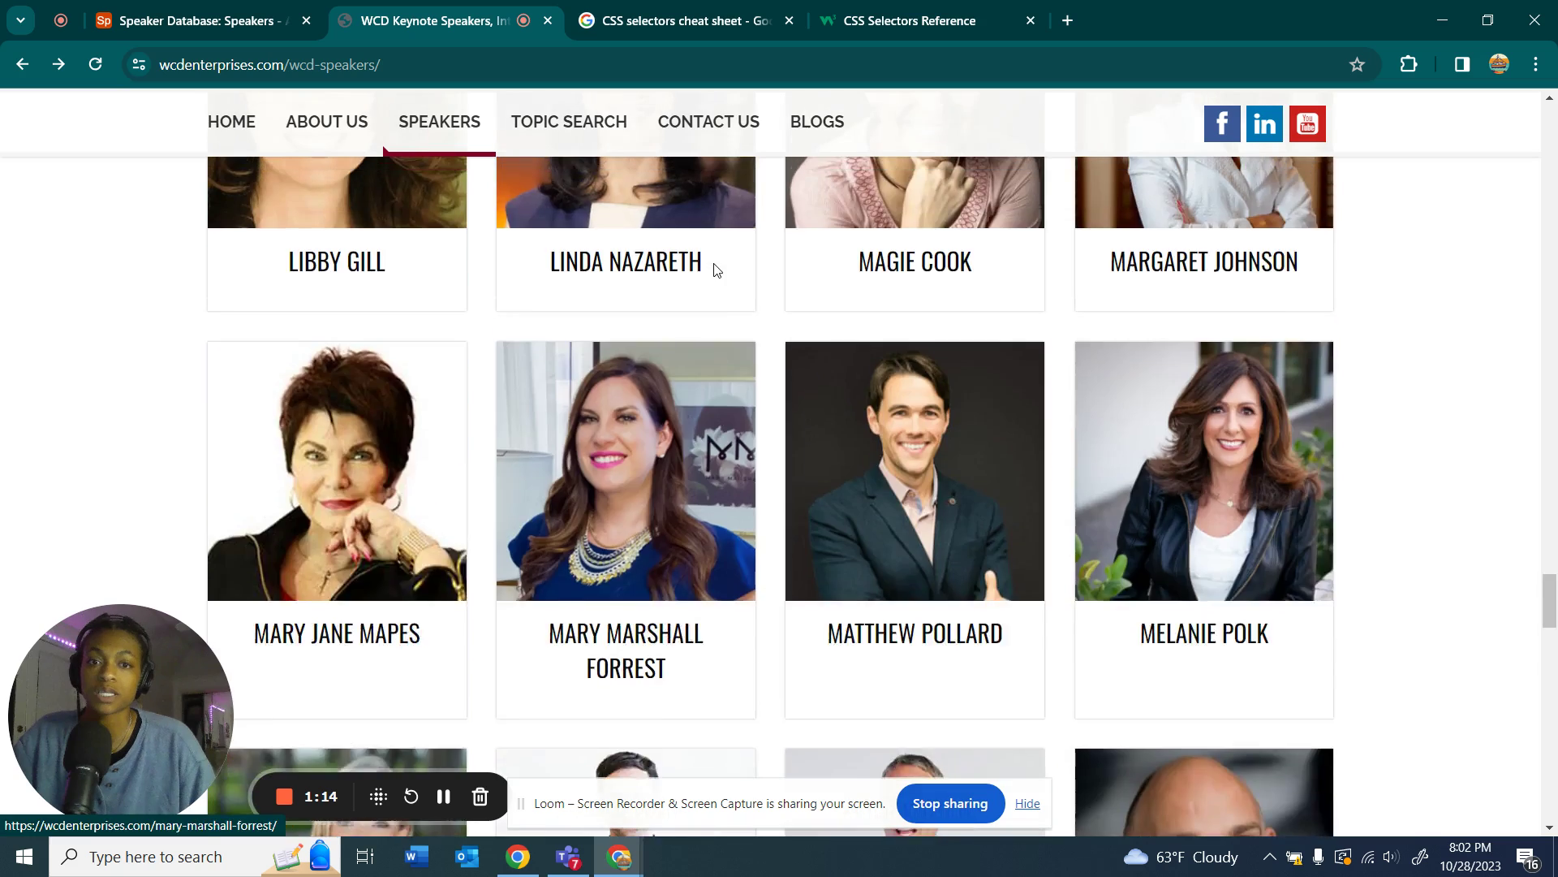
scroll(715, 271, "up", 2)
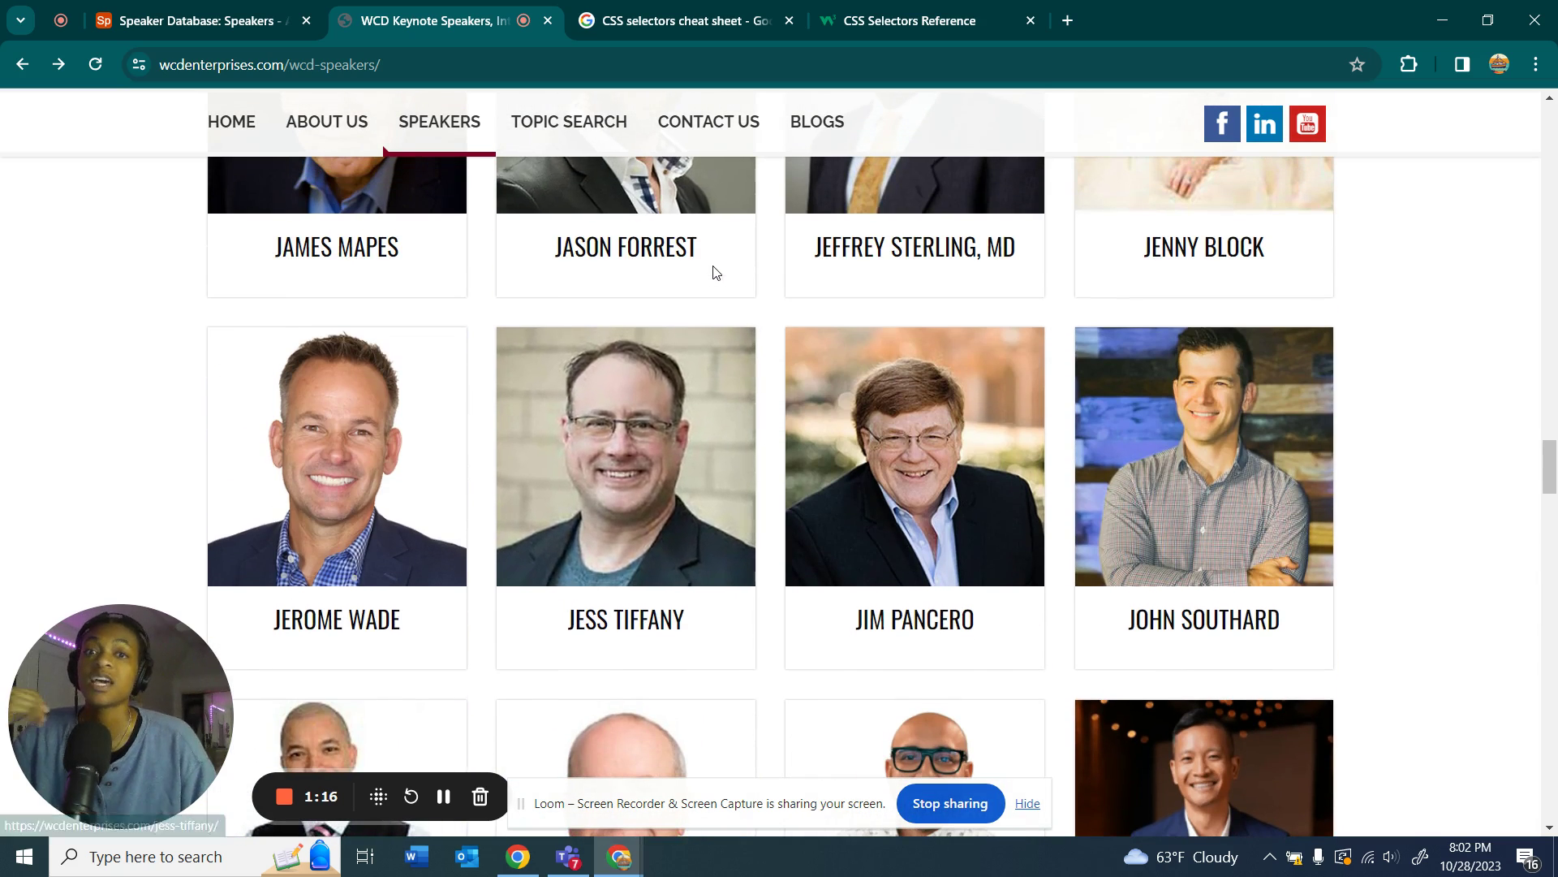
scroll(719, 301, "up", 12)
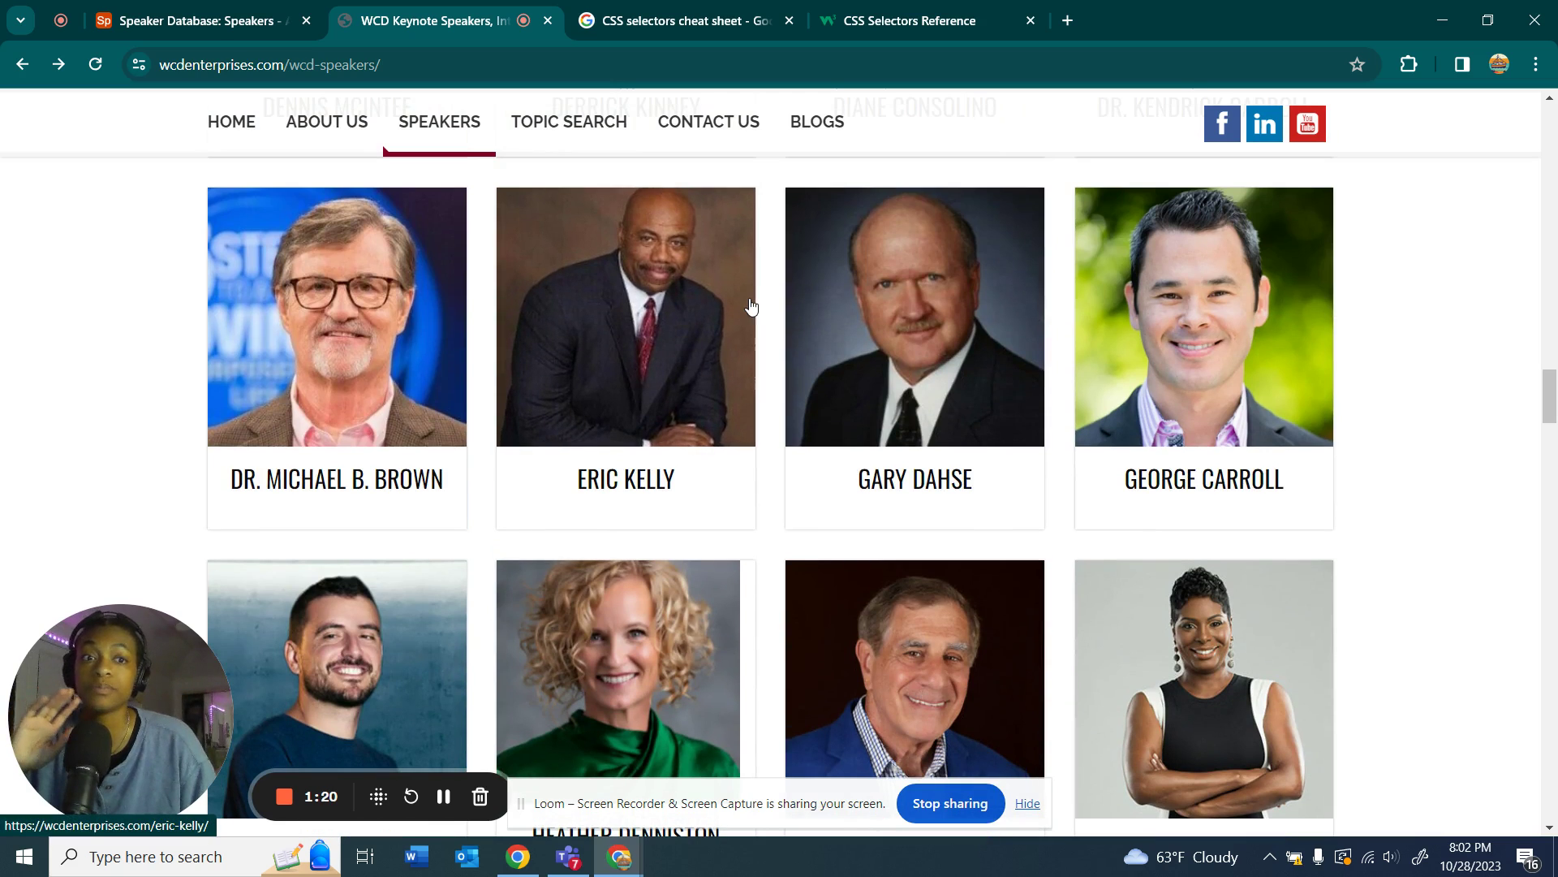
- Return to the Speaker Database and create a web clipper action titled "Demo 2" that adds records to the Speakers table
left_click(193, 26)
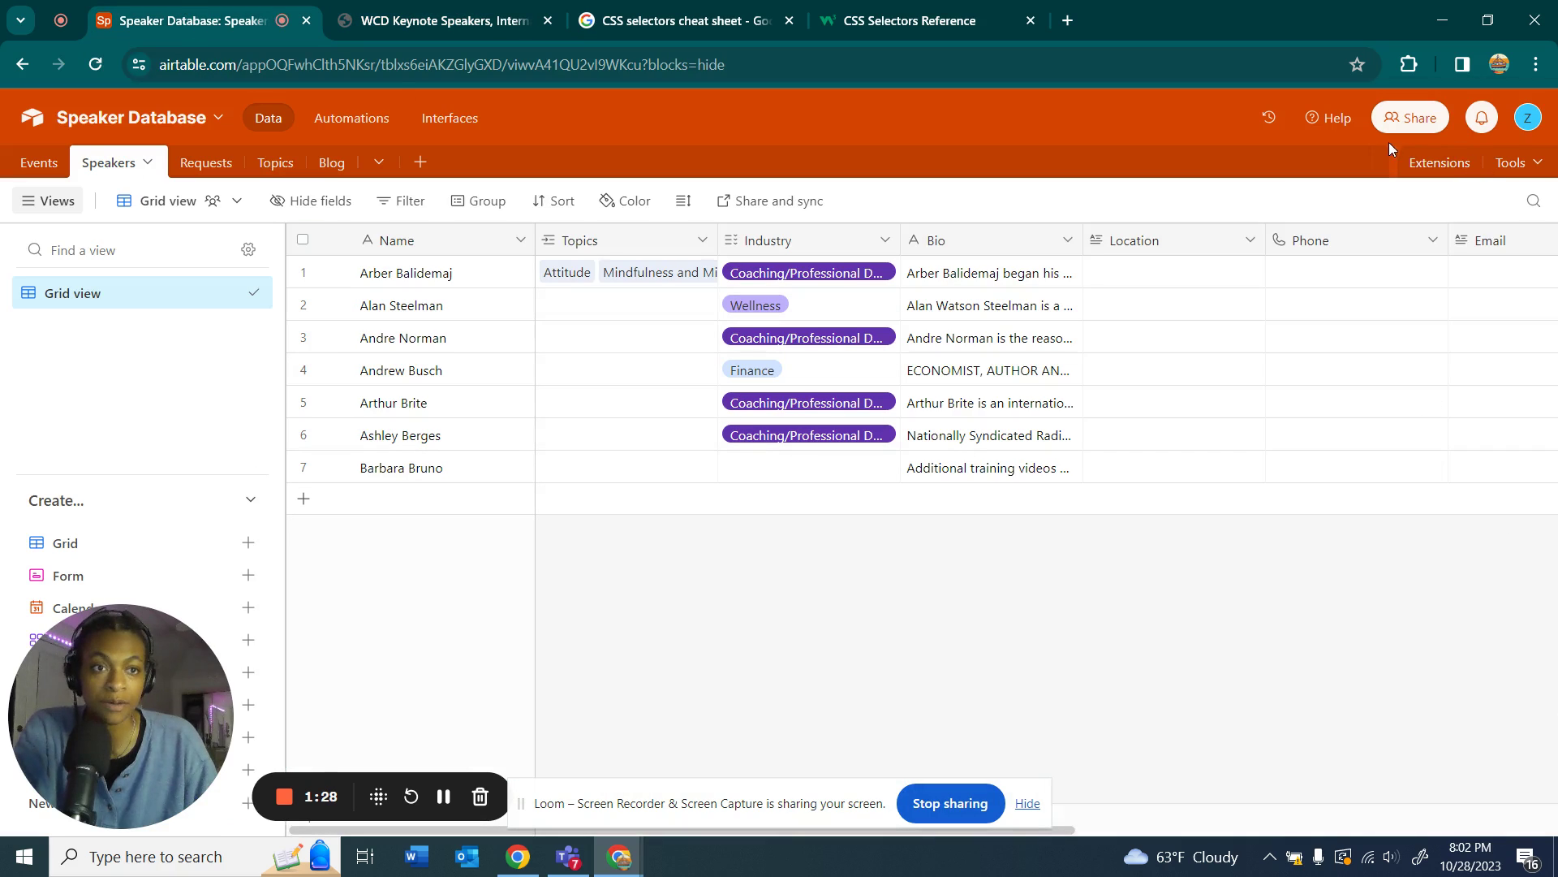
left_click(1451, 163)
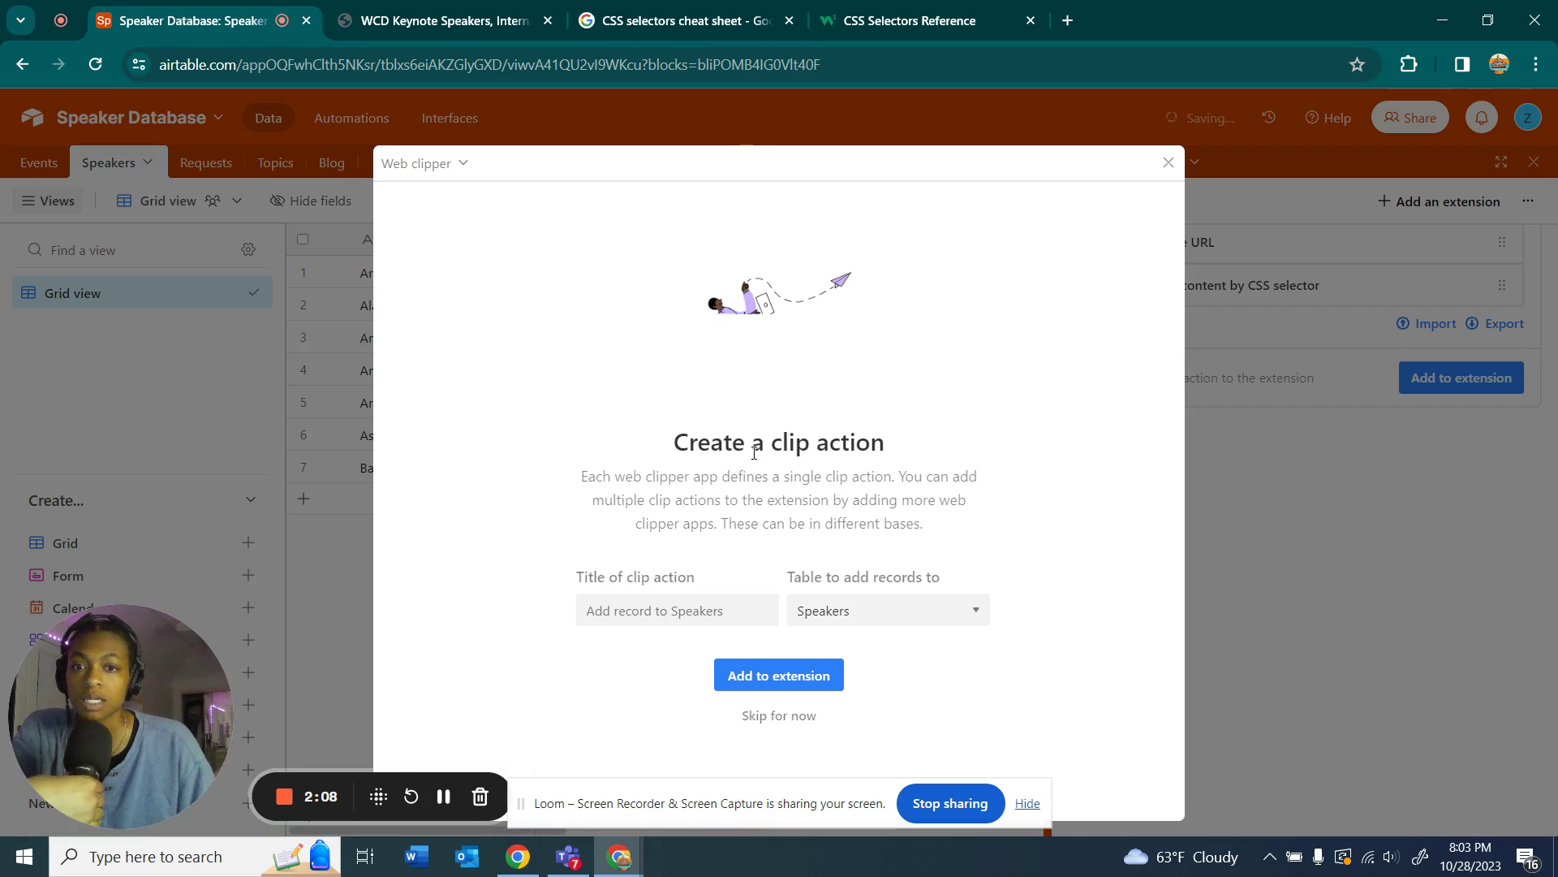
left_click(679, 610)
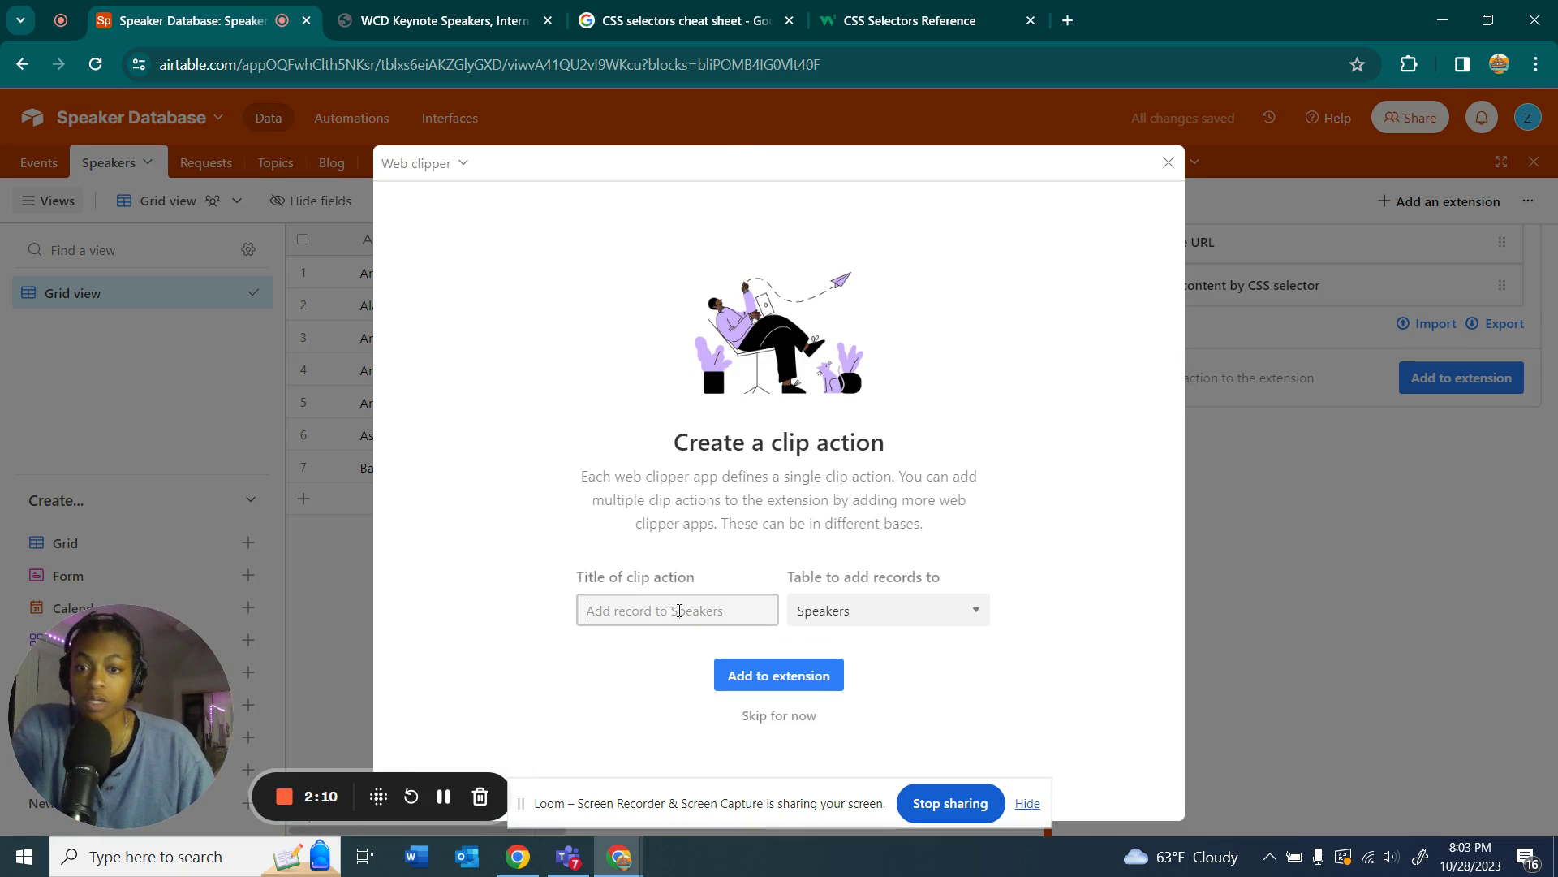
type("D")
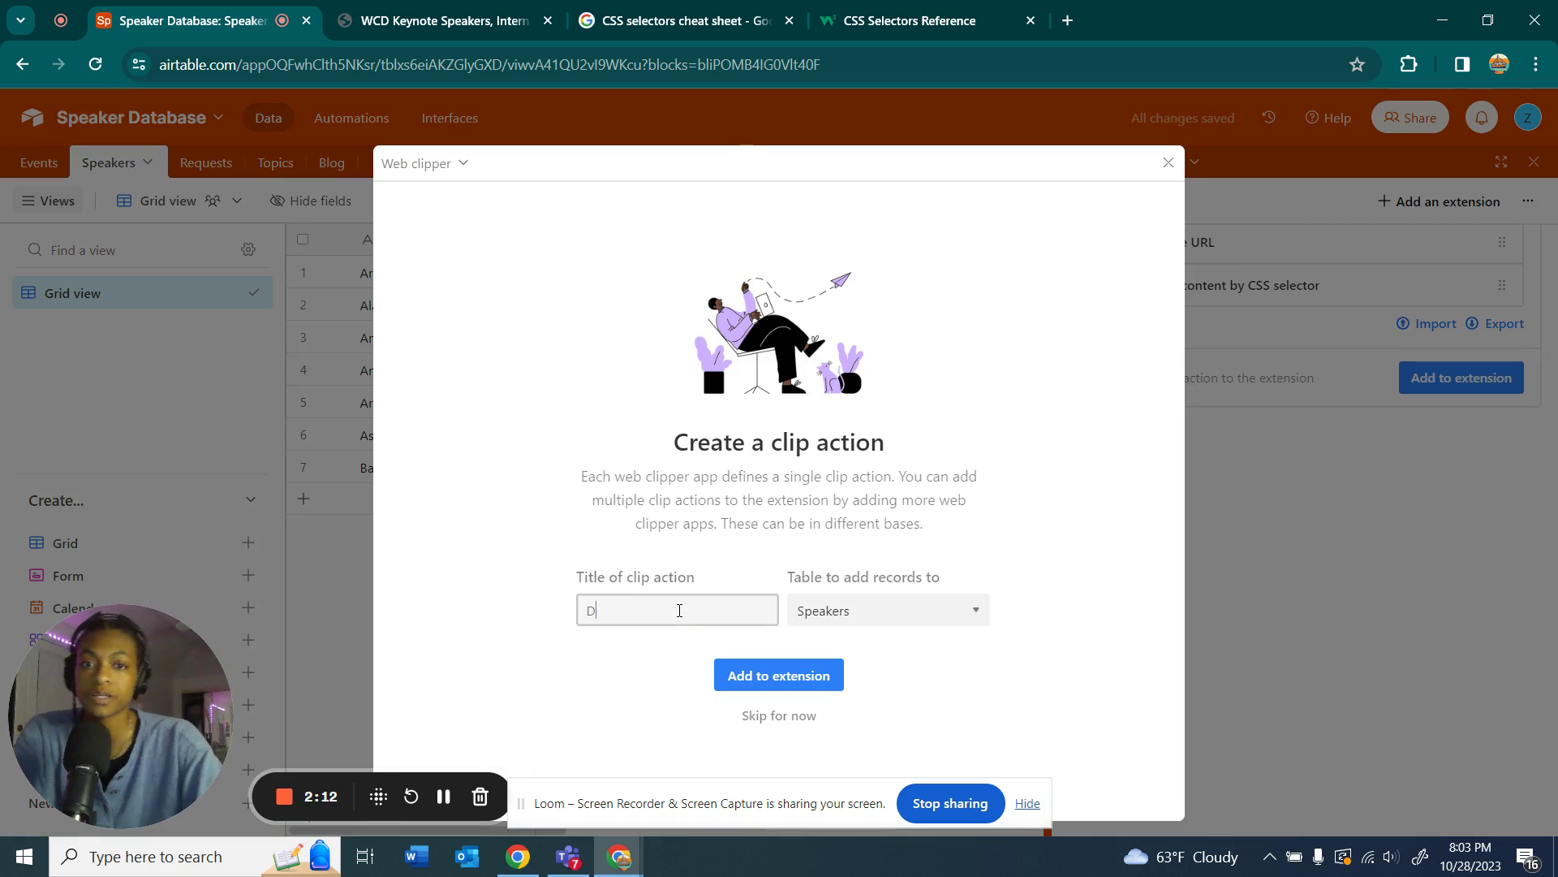
type("emo")
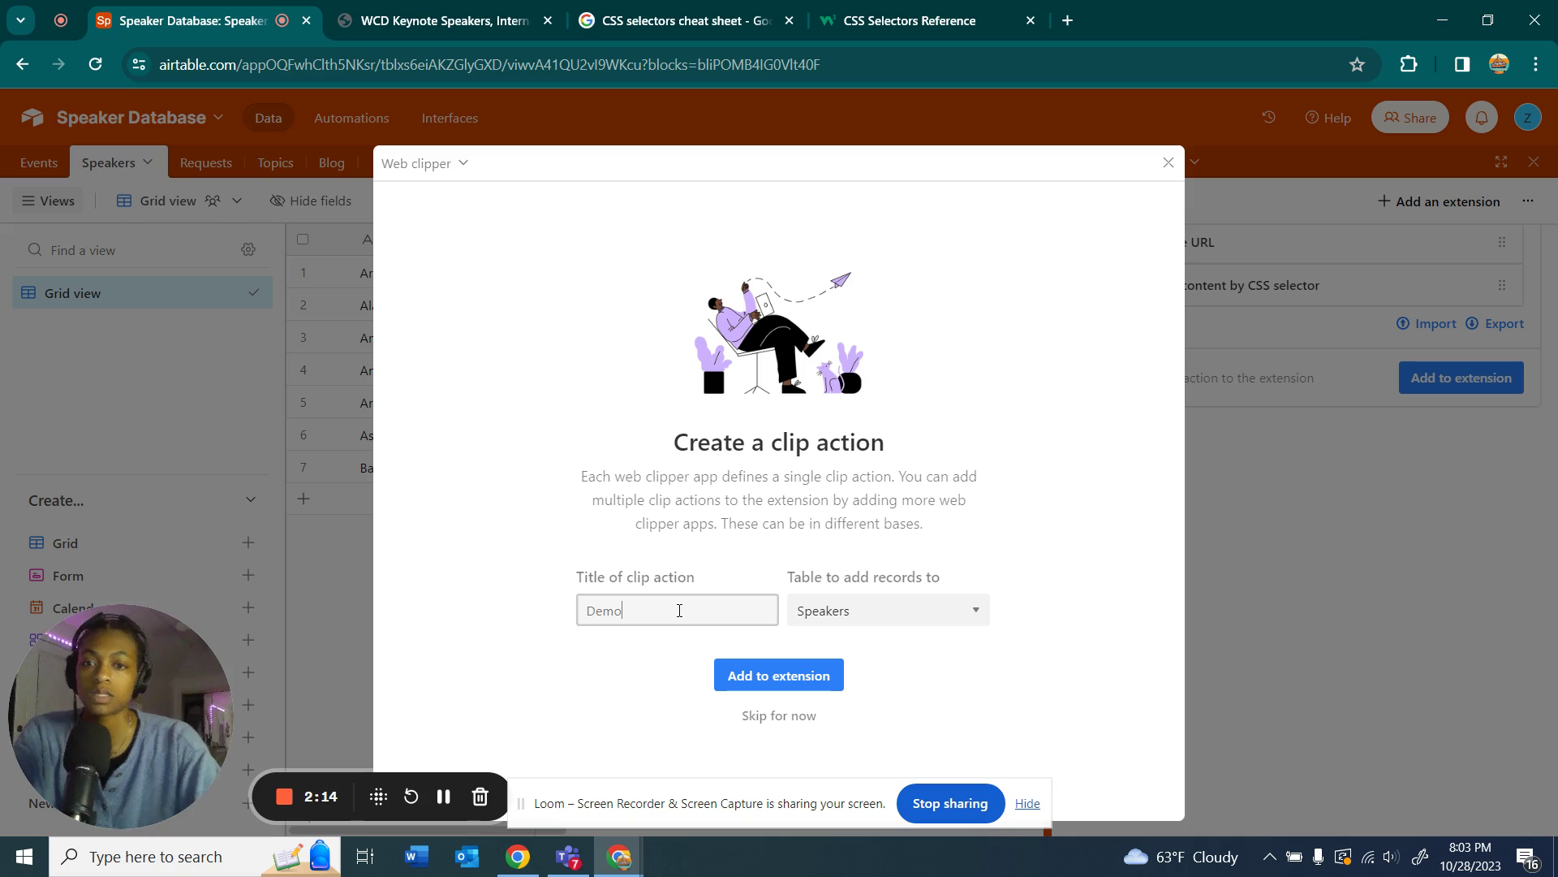
type(" 2")
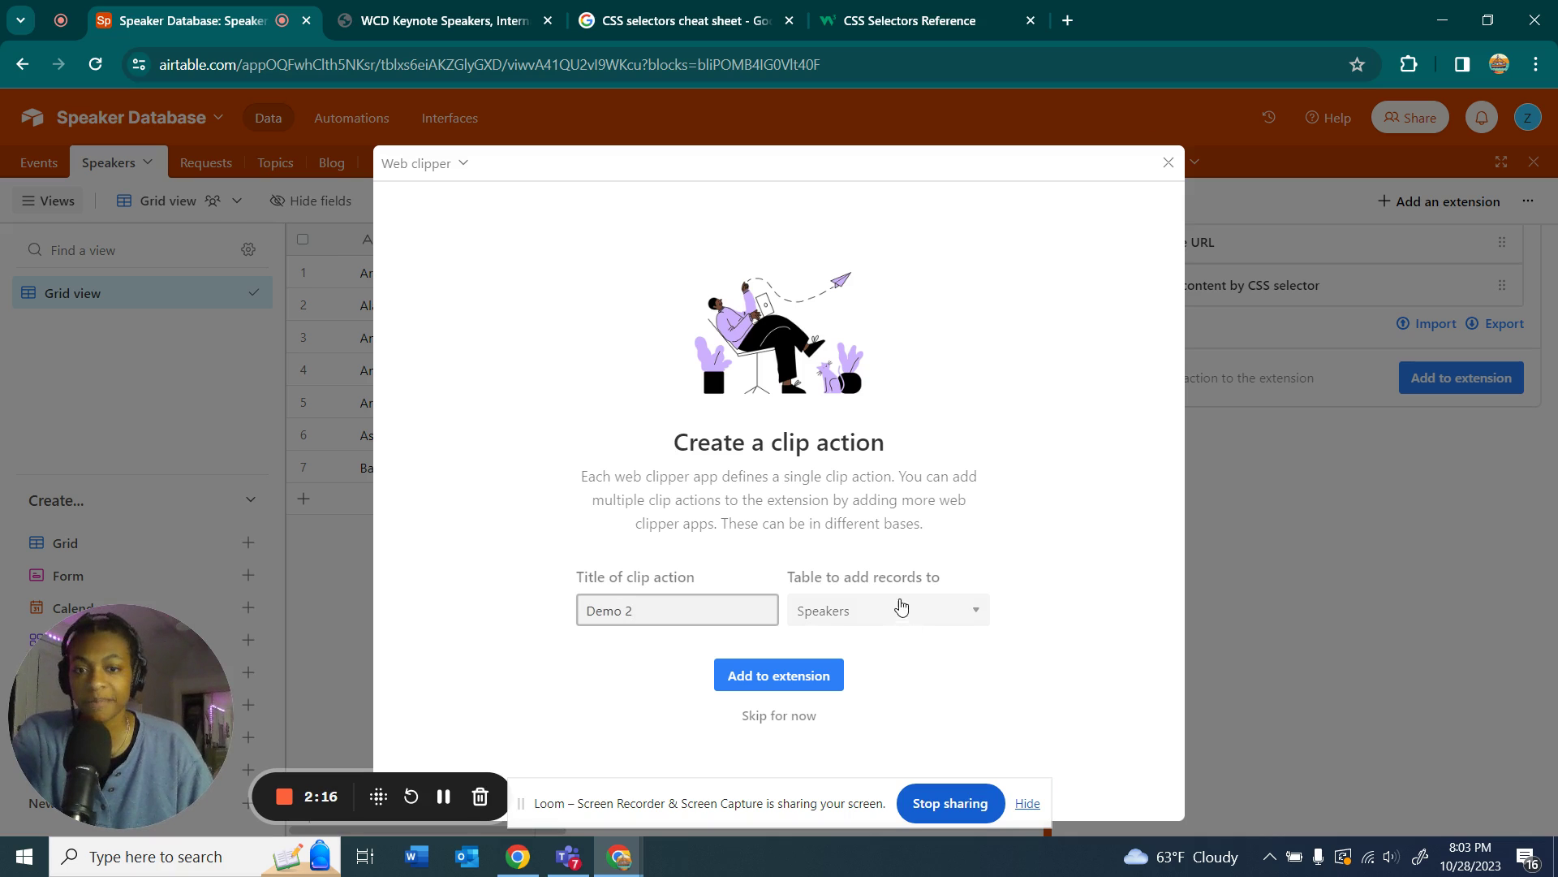
left_click(787, 677)
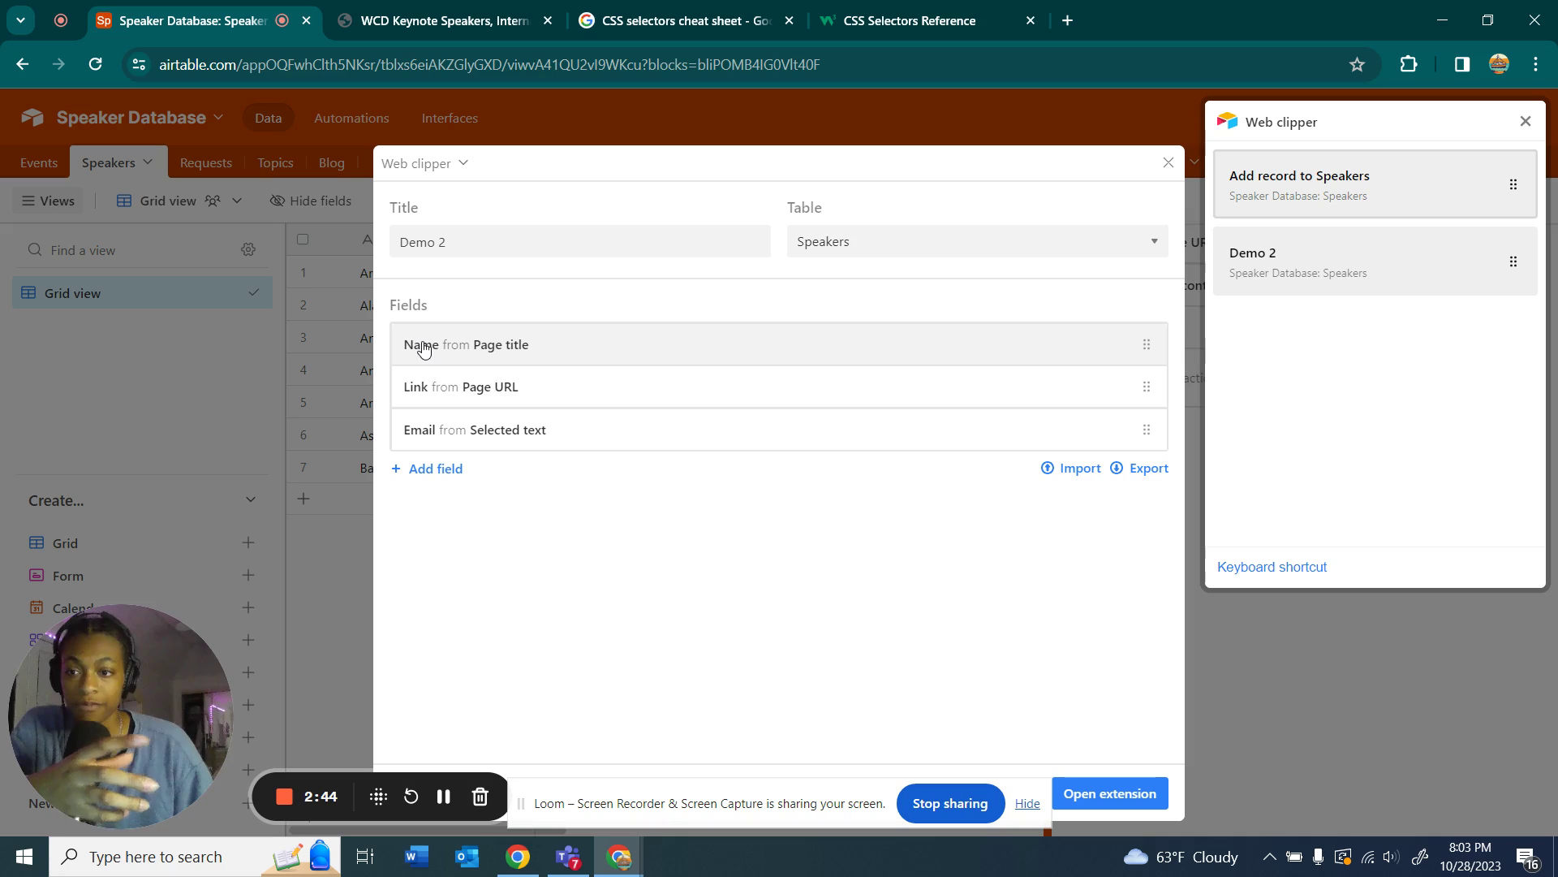
- Add a Bio field to the Demo 2 clip action
left_click(440, 470)
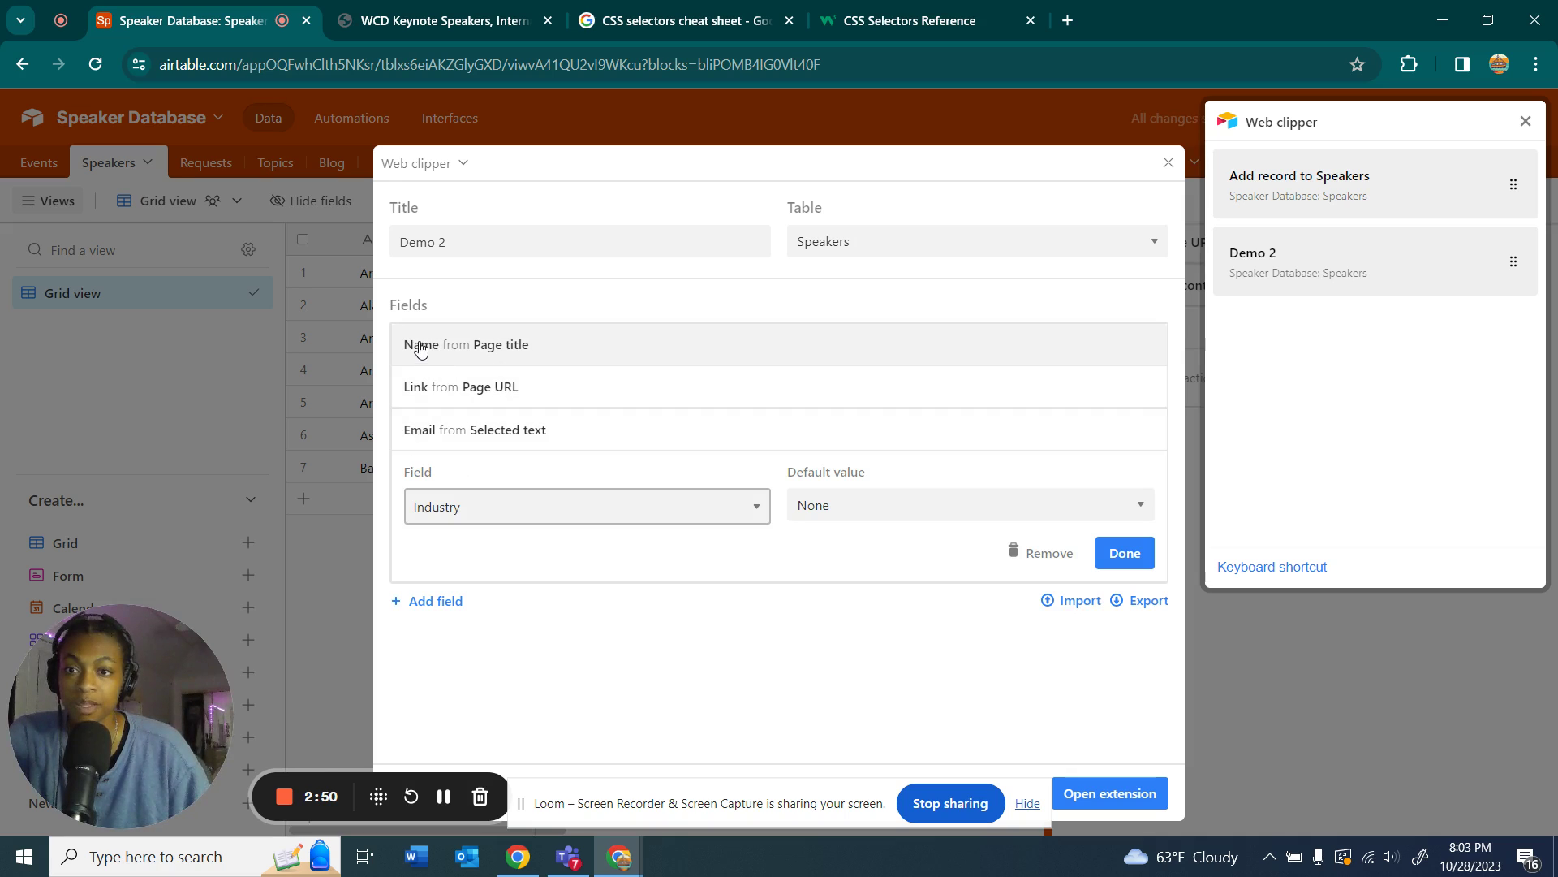
left_click(464, 514)
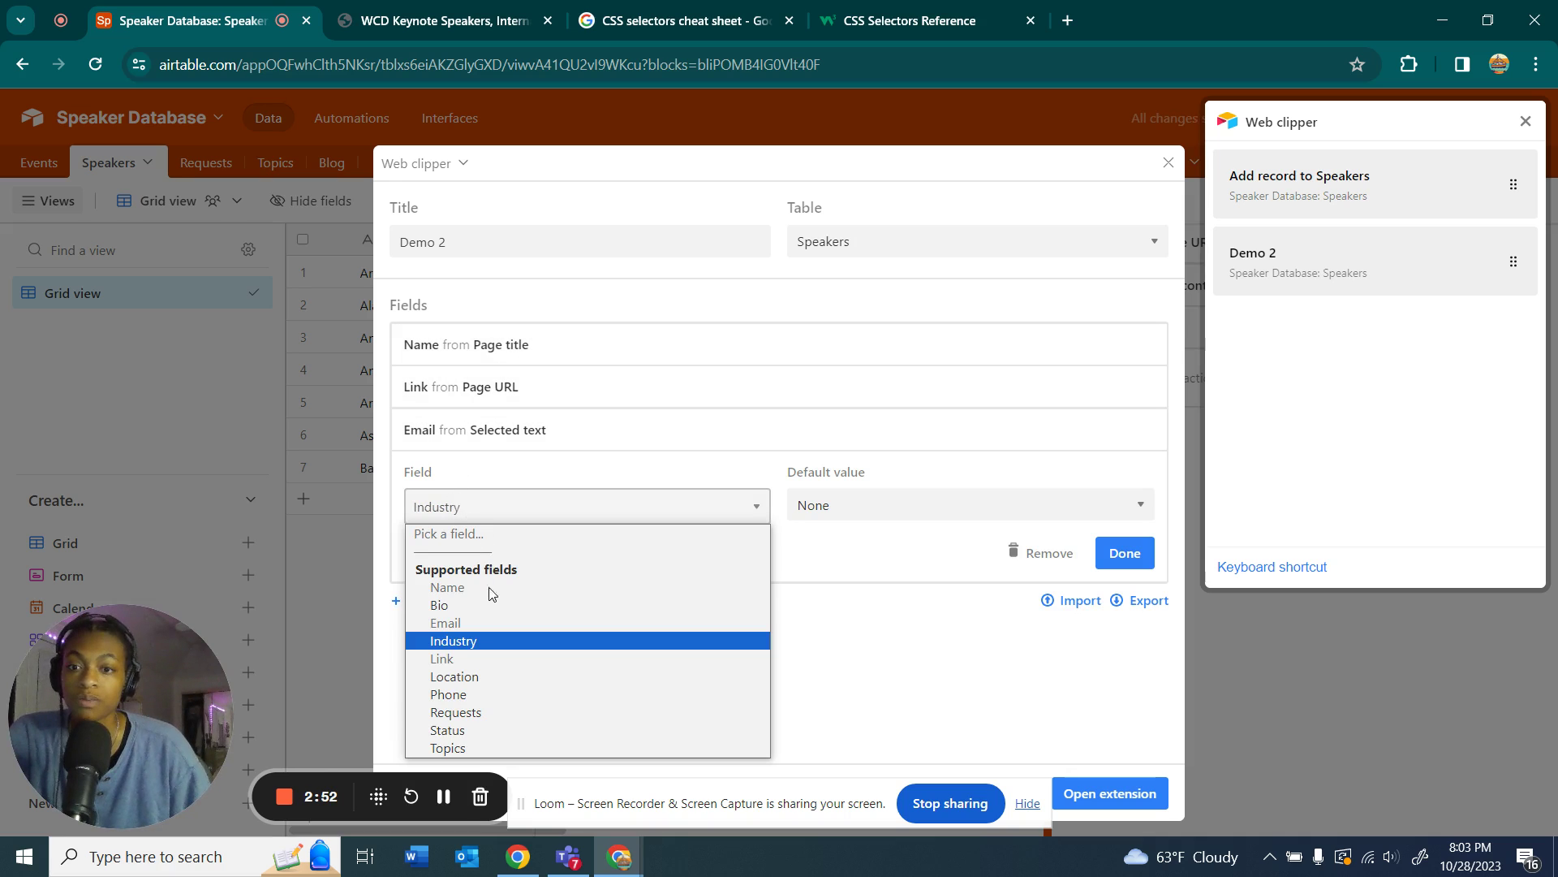
left_click(530, 604)
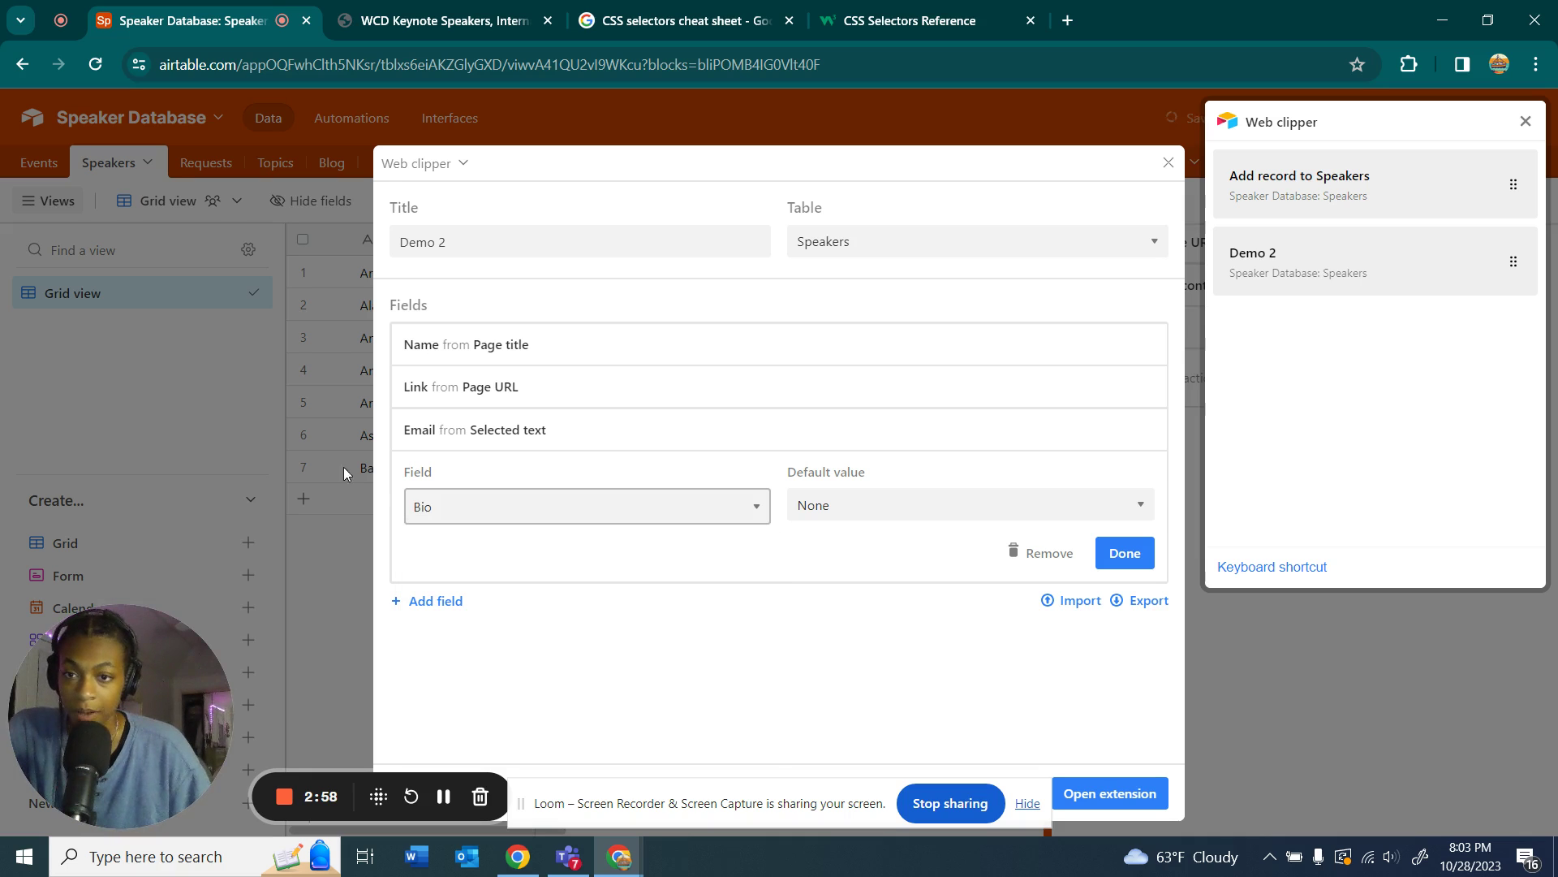
- Change the clip action's Email field to Industry
left_click(418, 430)
left_click(455, 480)
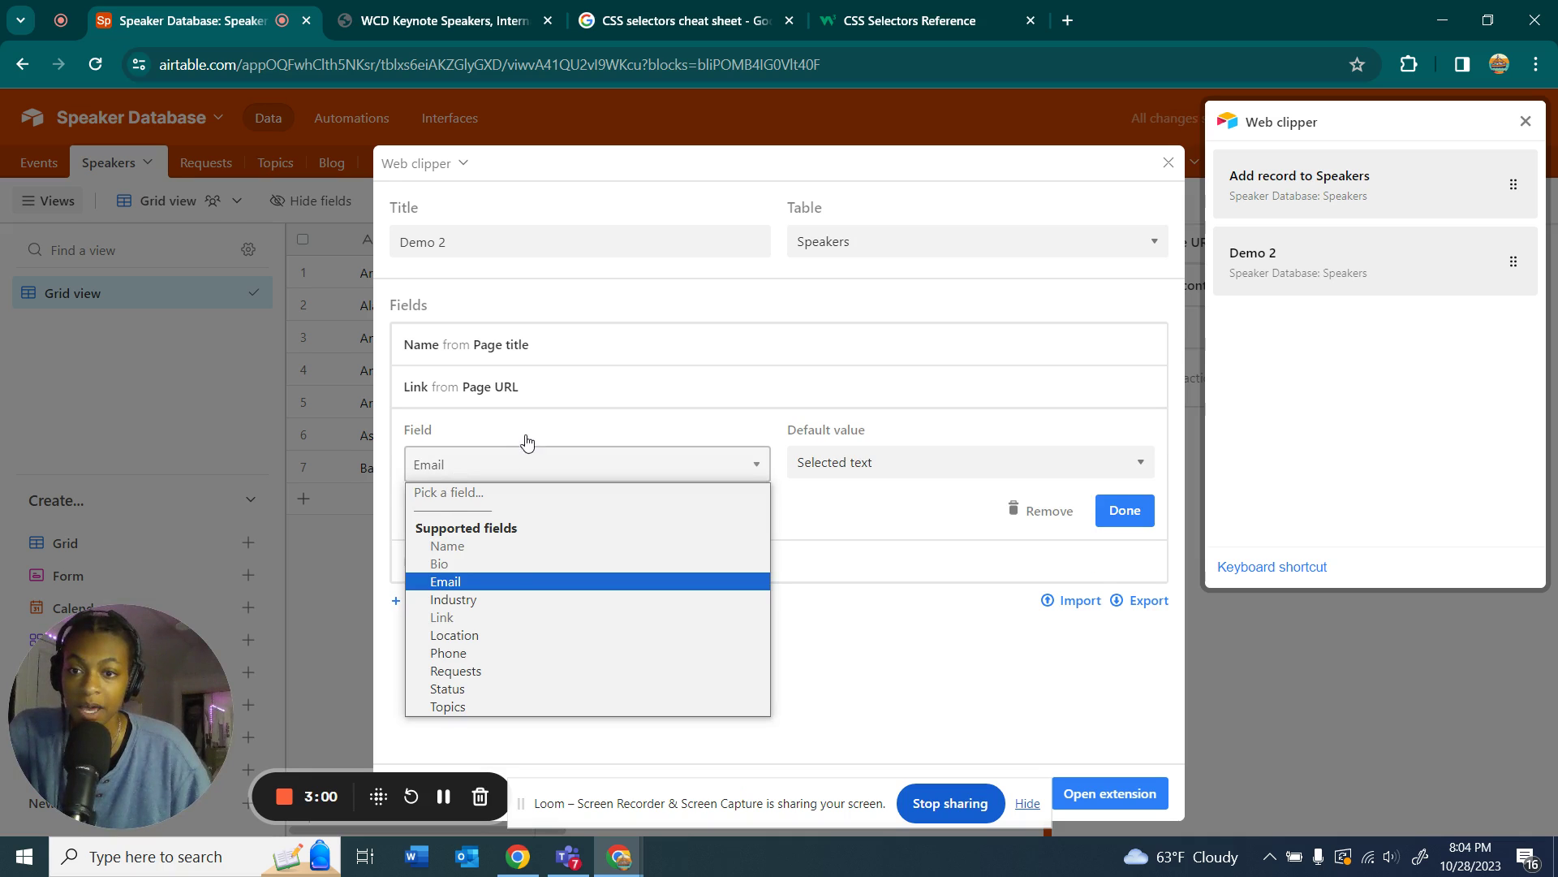
left_click(452, 599)
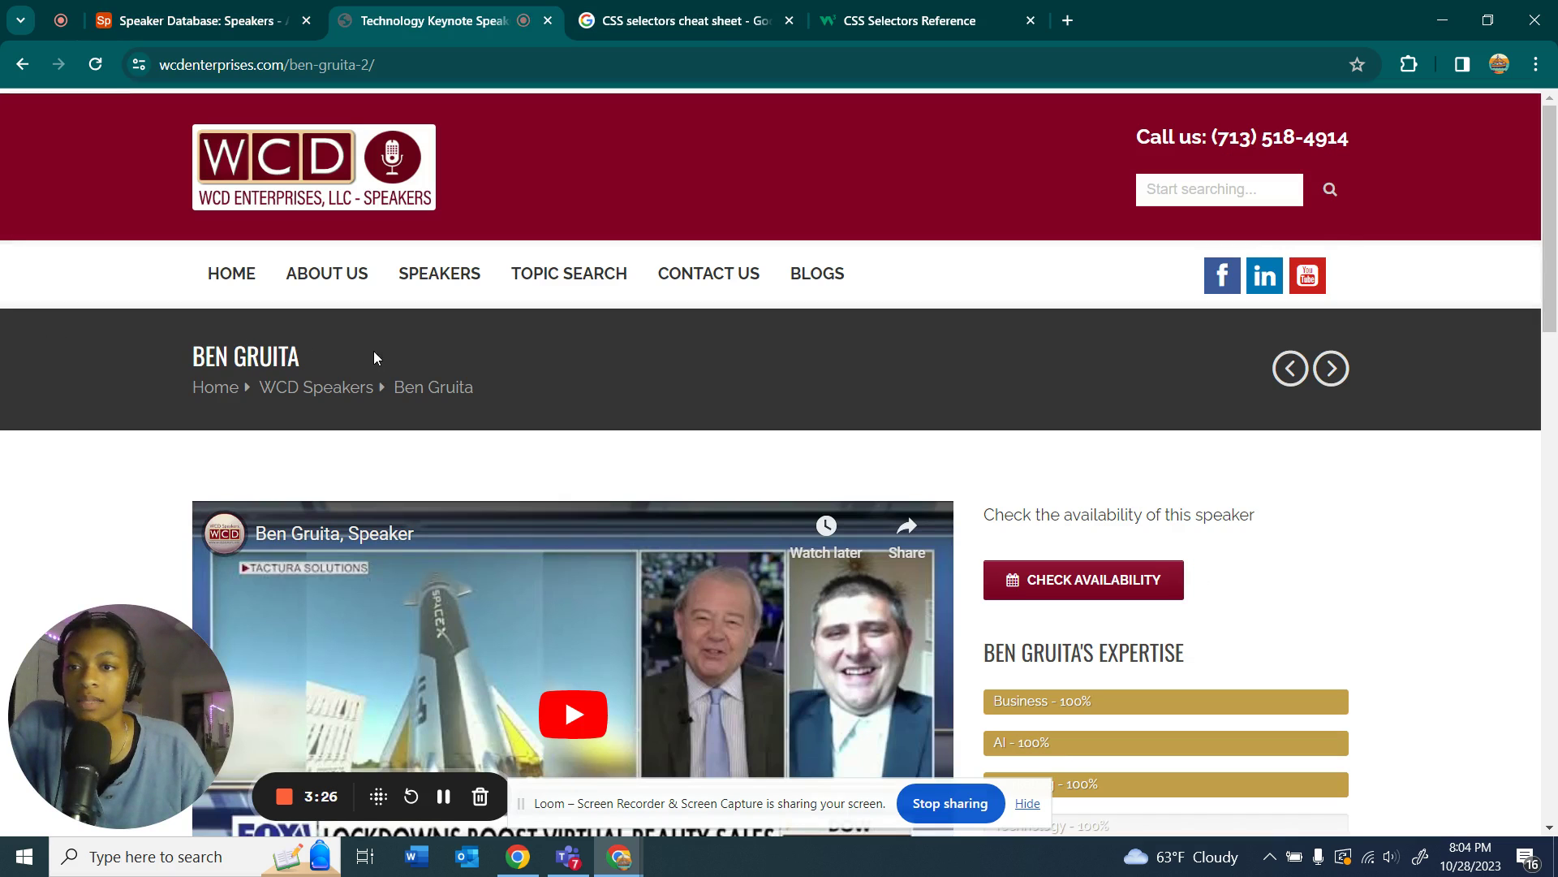
- Examine the name heading, expertise list and biography on a speaker's profile page on the WCD website
left_click_drag(376, 356, 182, 331)
scroll(1136, 422, "down", 4)
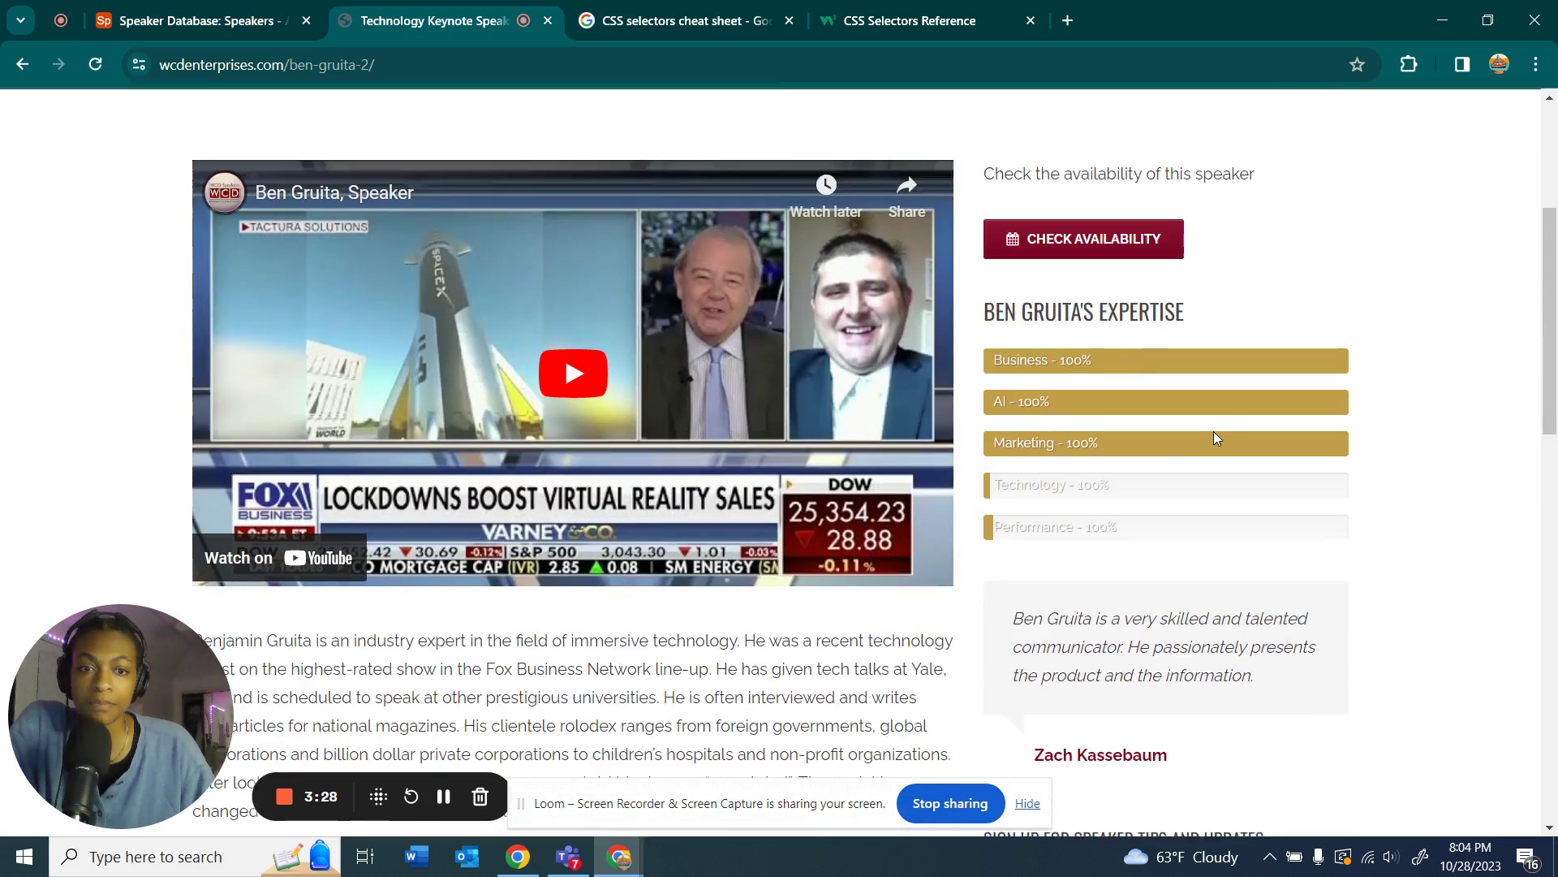
scroll(1214, 438, "down", 8)
scroll(192, 270, "up", 3)
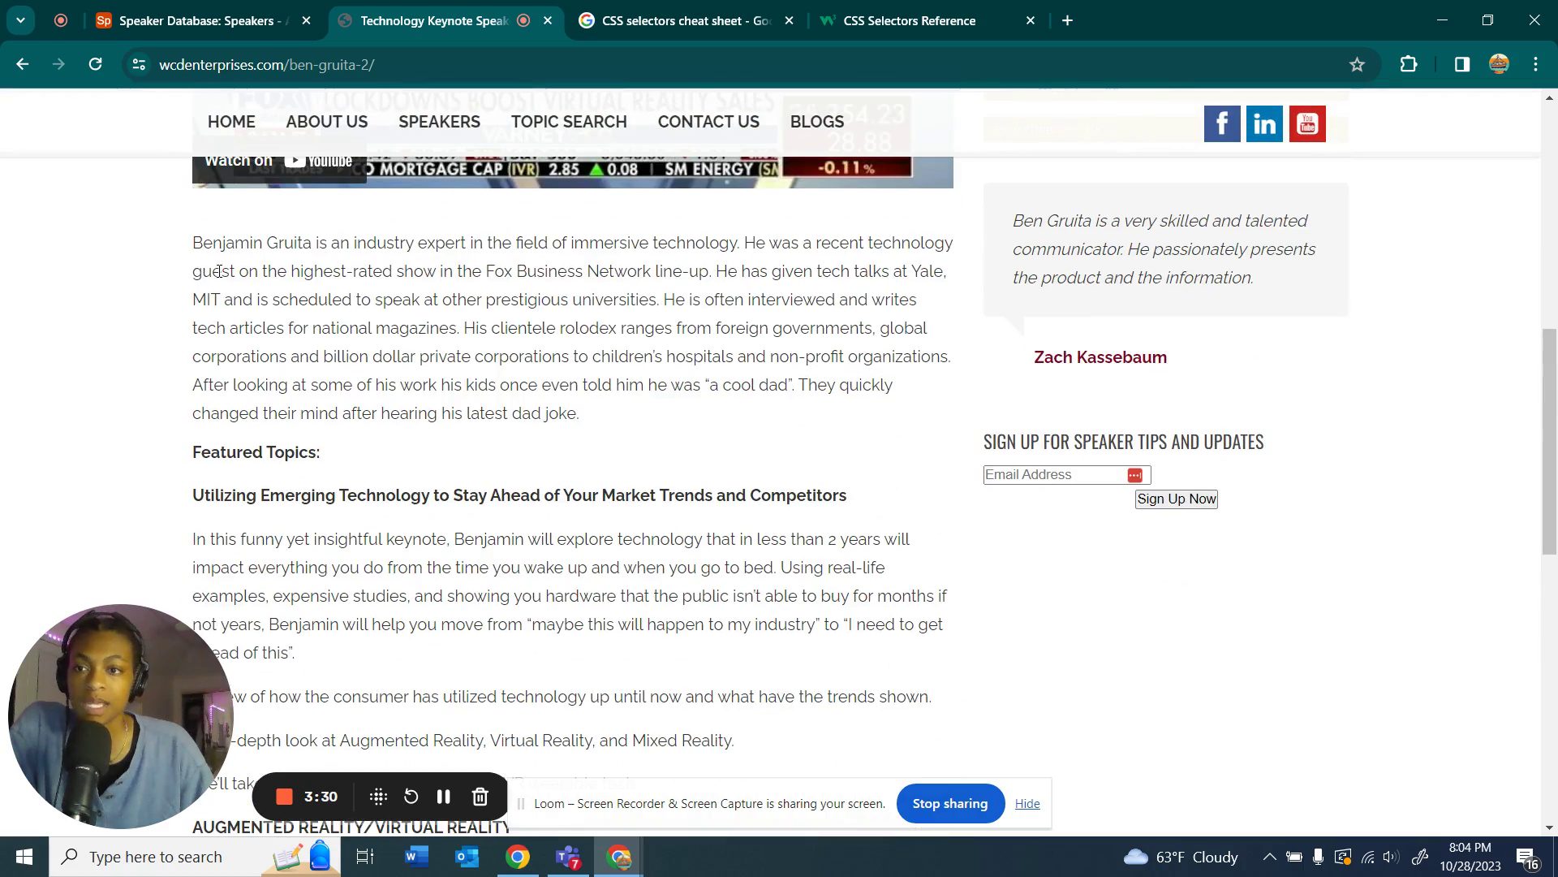
left_click_drag(171, 254, 1047, 619)
scroll(849, 455, "up", 15)
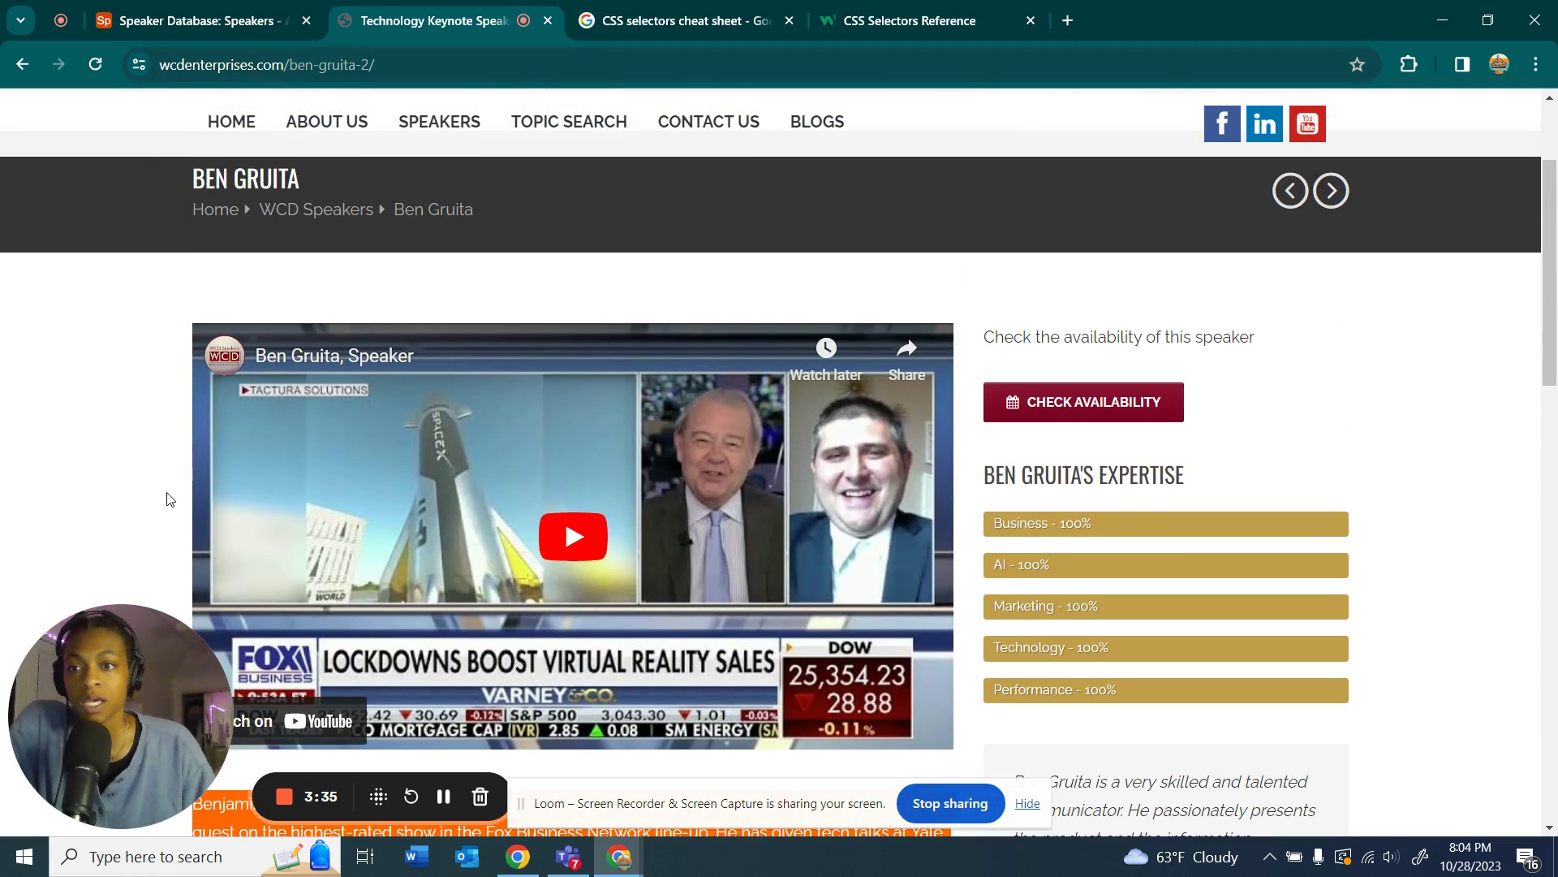
left_click(2, 457)
scroll(44, 475, "down", 7)
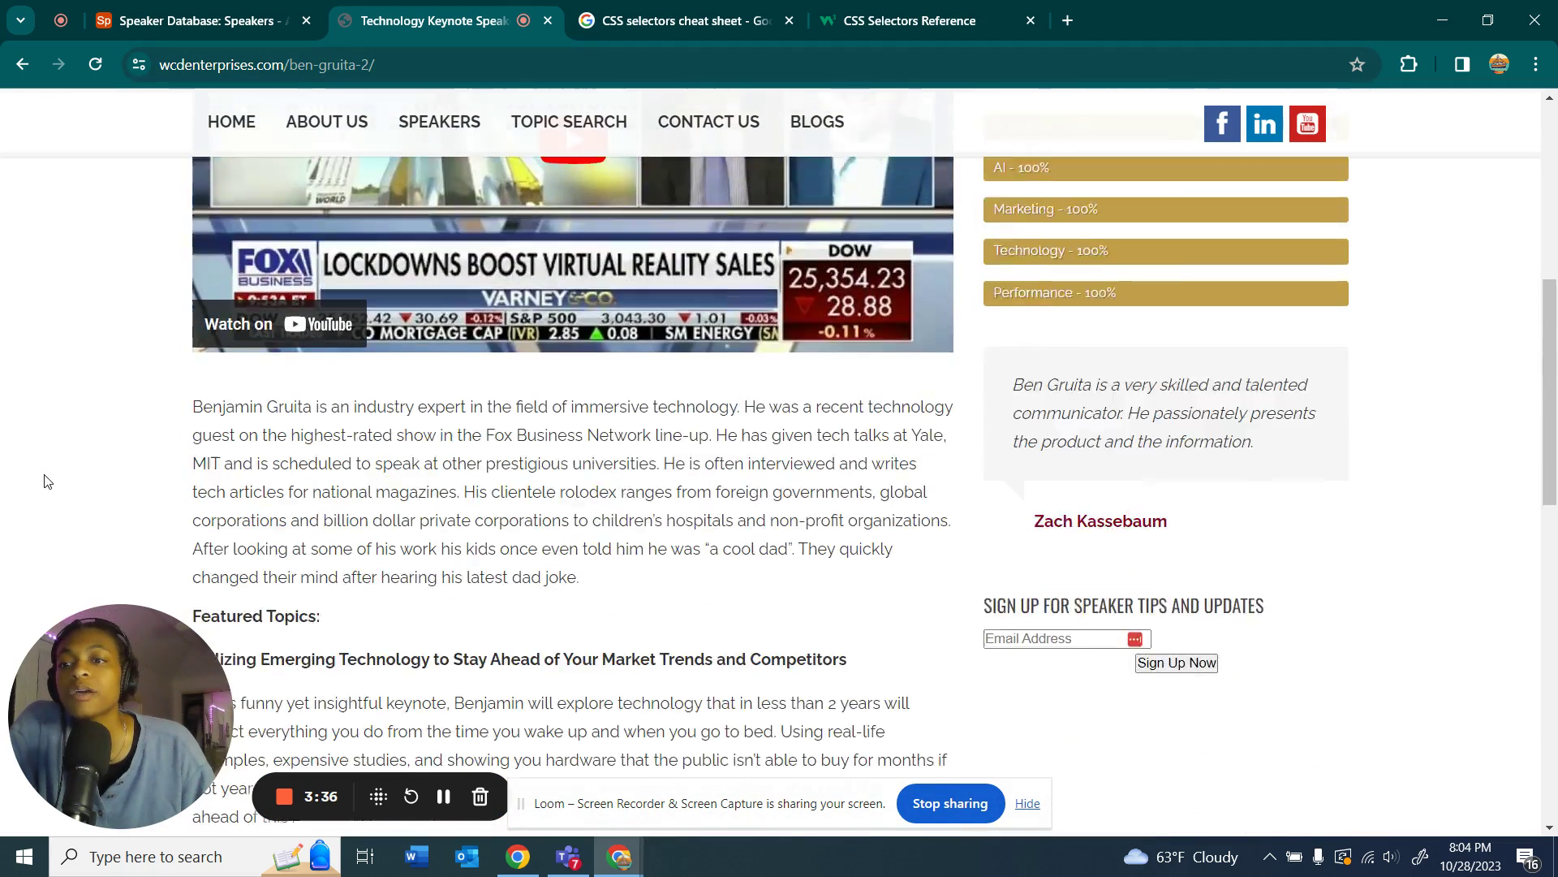
- Return to the Demo 2 clip action and review the default value options for the Industry and Link fields
left_click(216, 31)
left_click(812, 462)
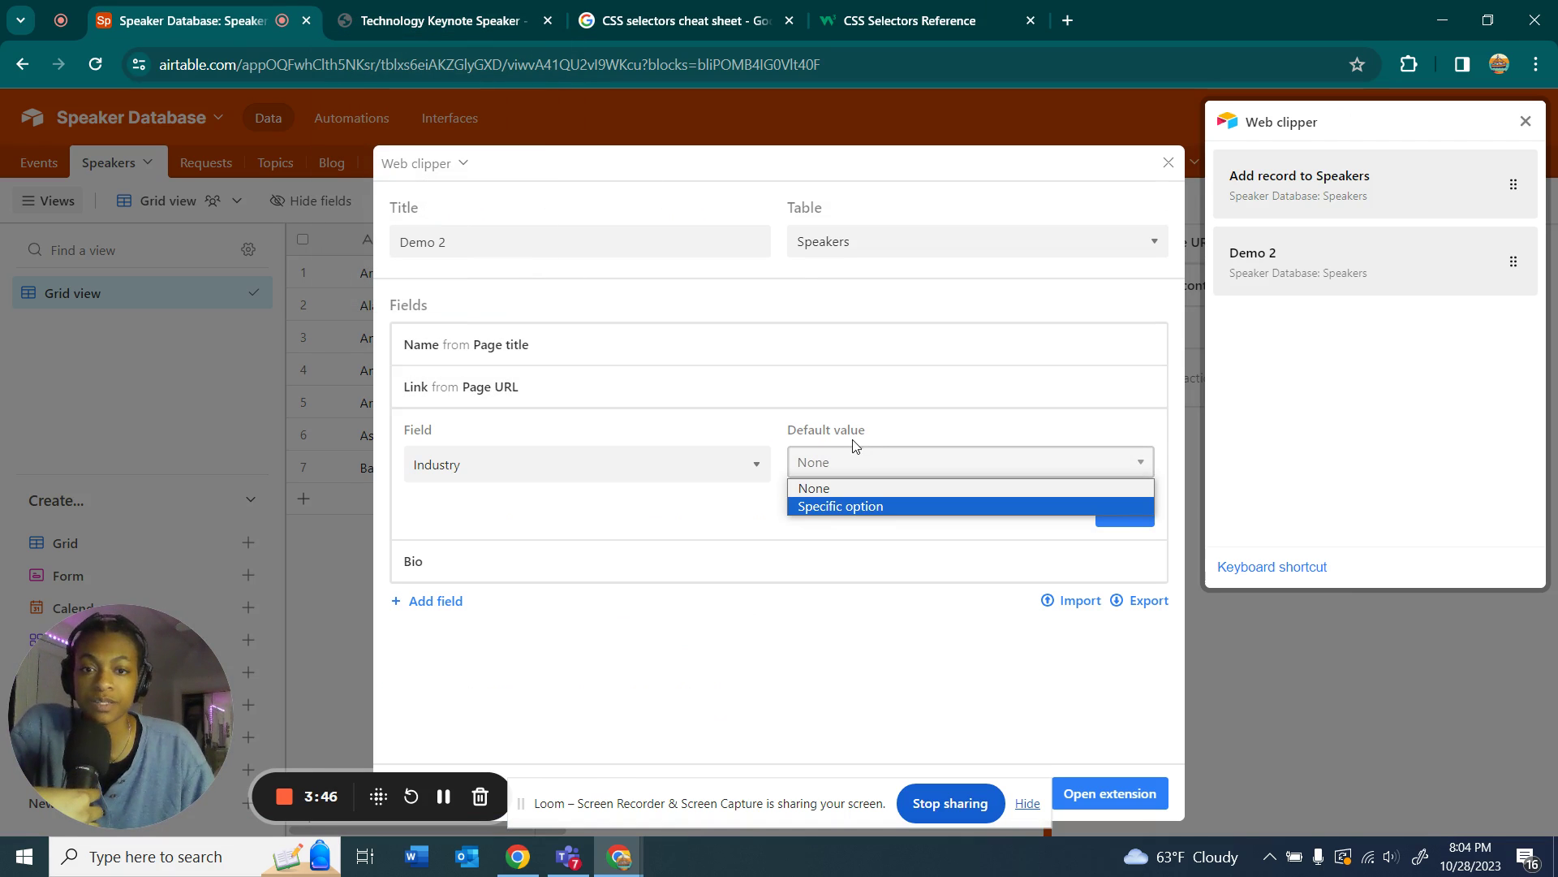
left_click(808, 406)
left_click(964, 471)
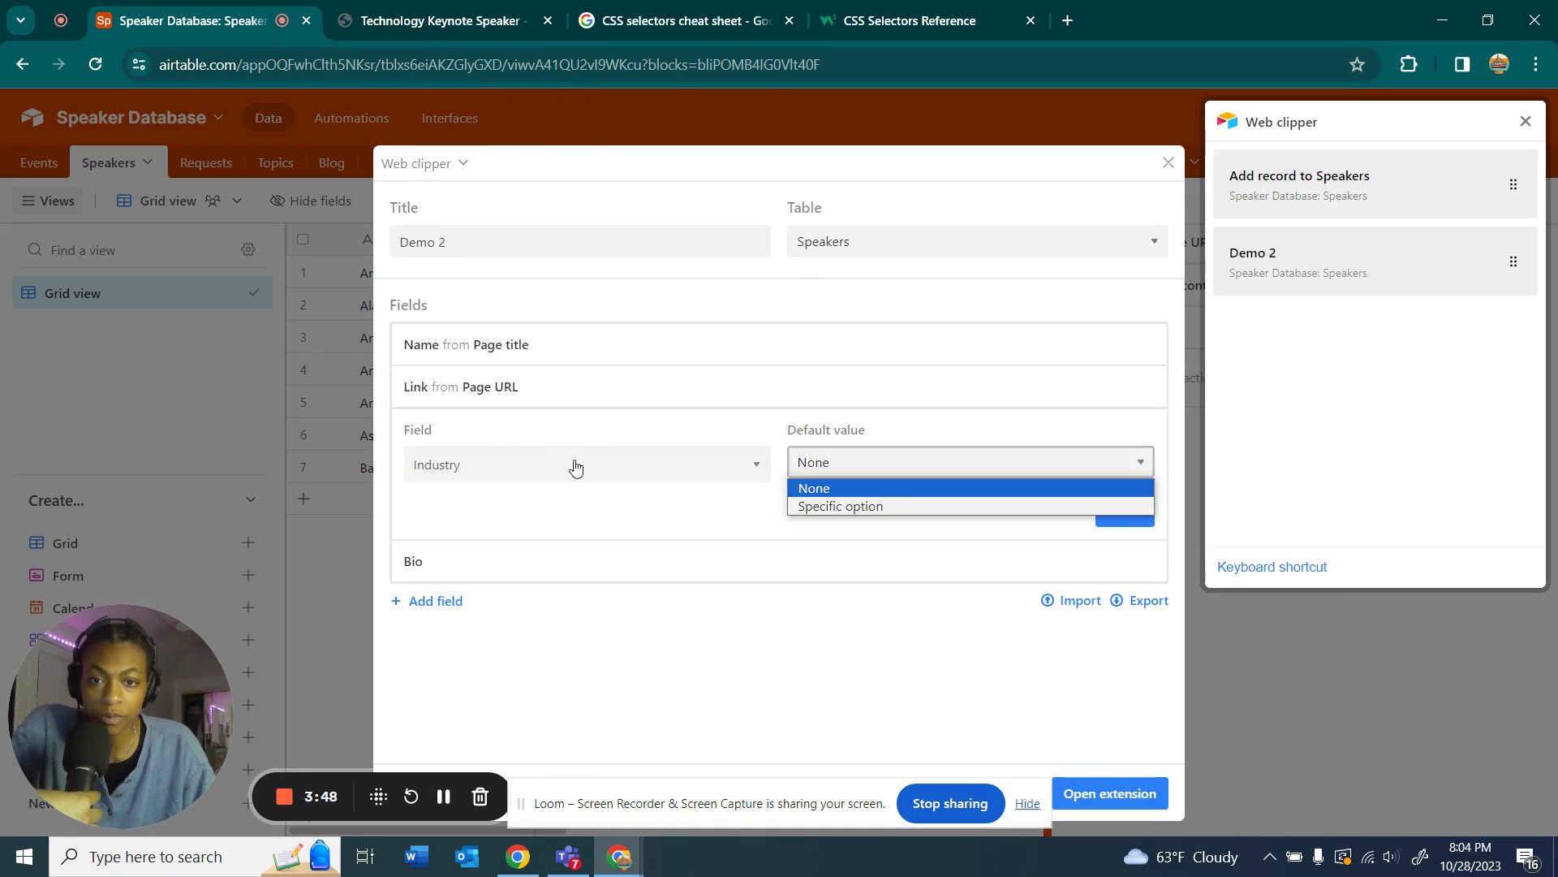
left_click(704, 532)
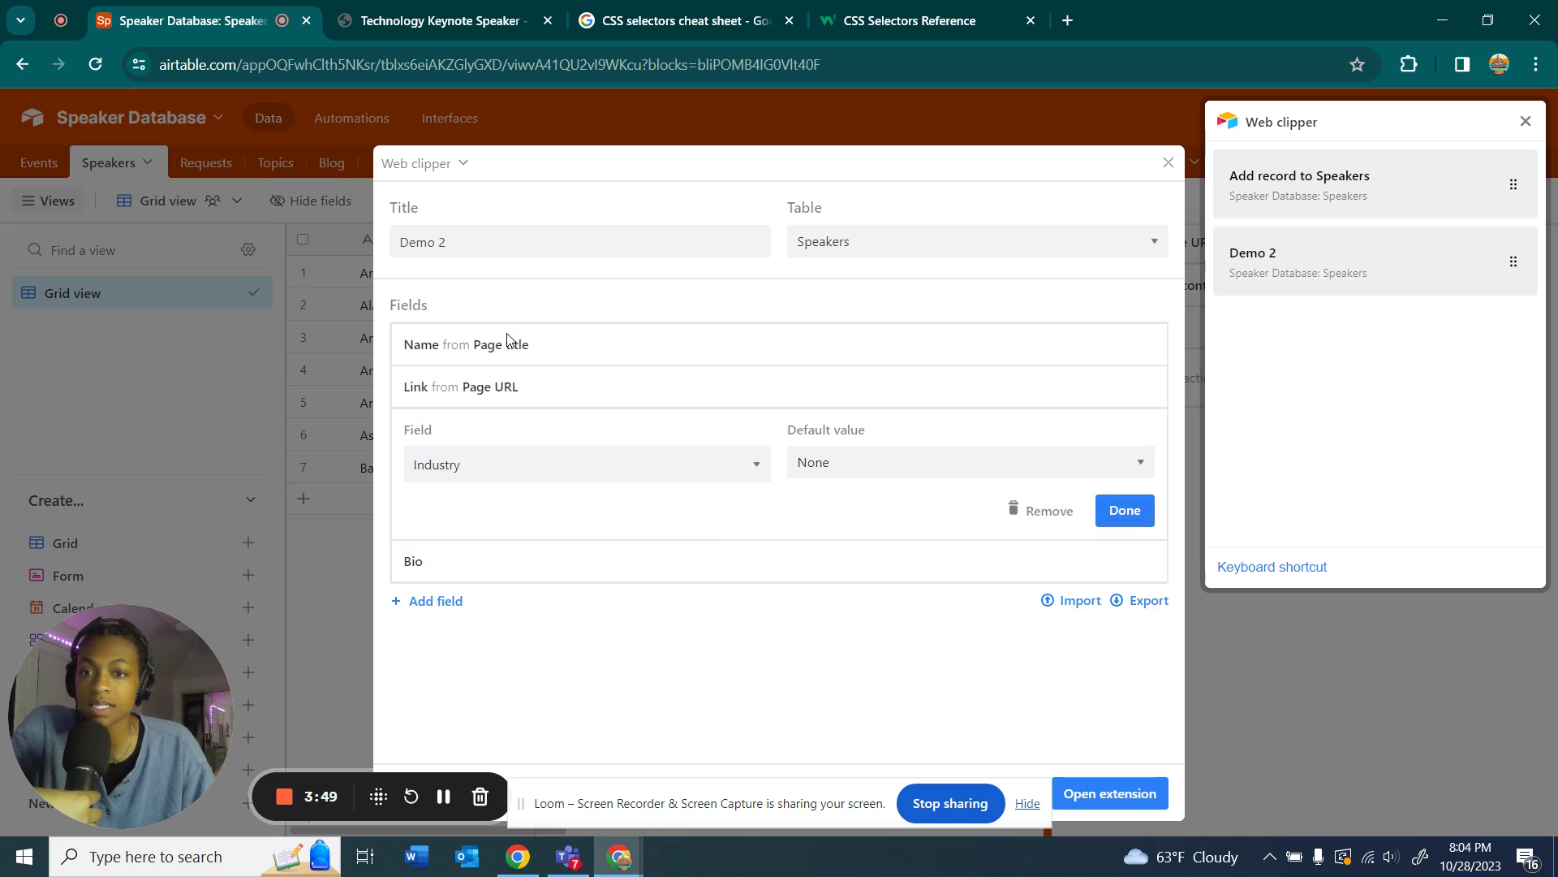
left_click(644, 395)
left_click(911, 423)
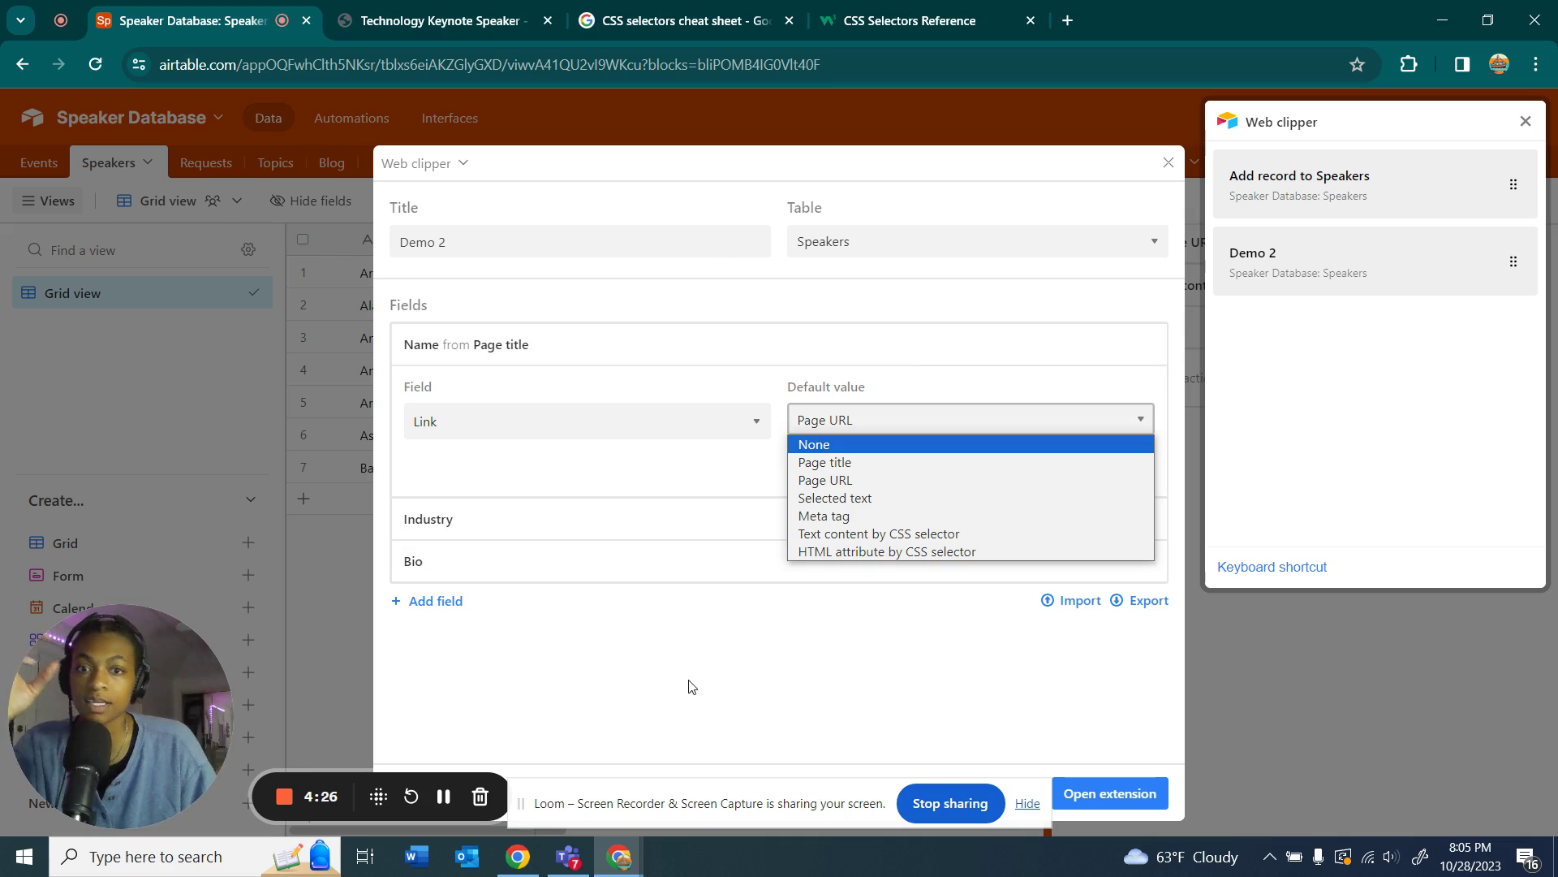
- Look through the selector table on the W3Schools CSS Selectors Reference page
left_click(949, 19)
scroll(531, 443, "down", 10)
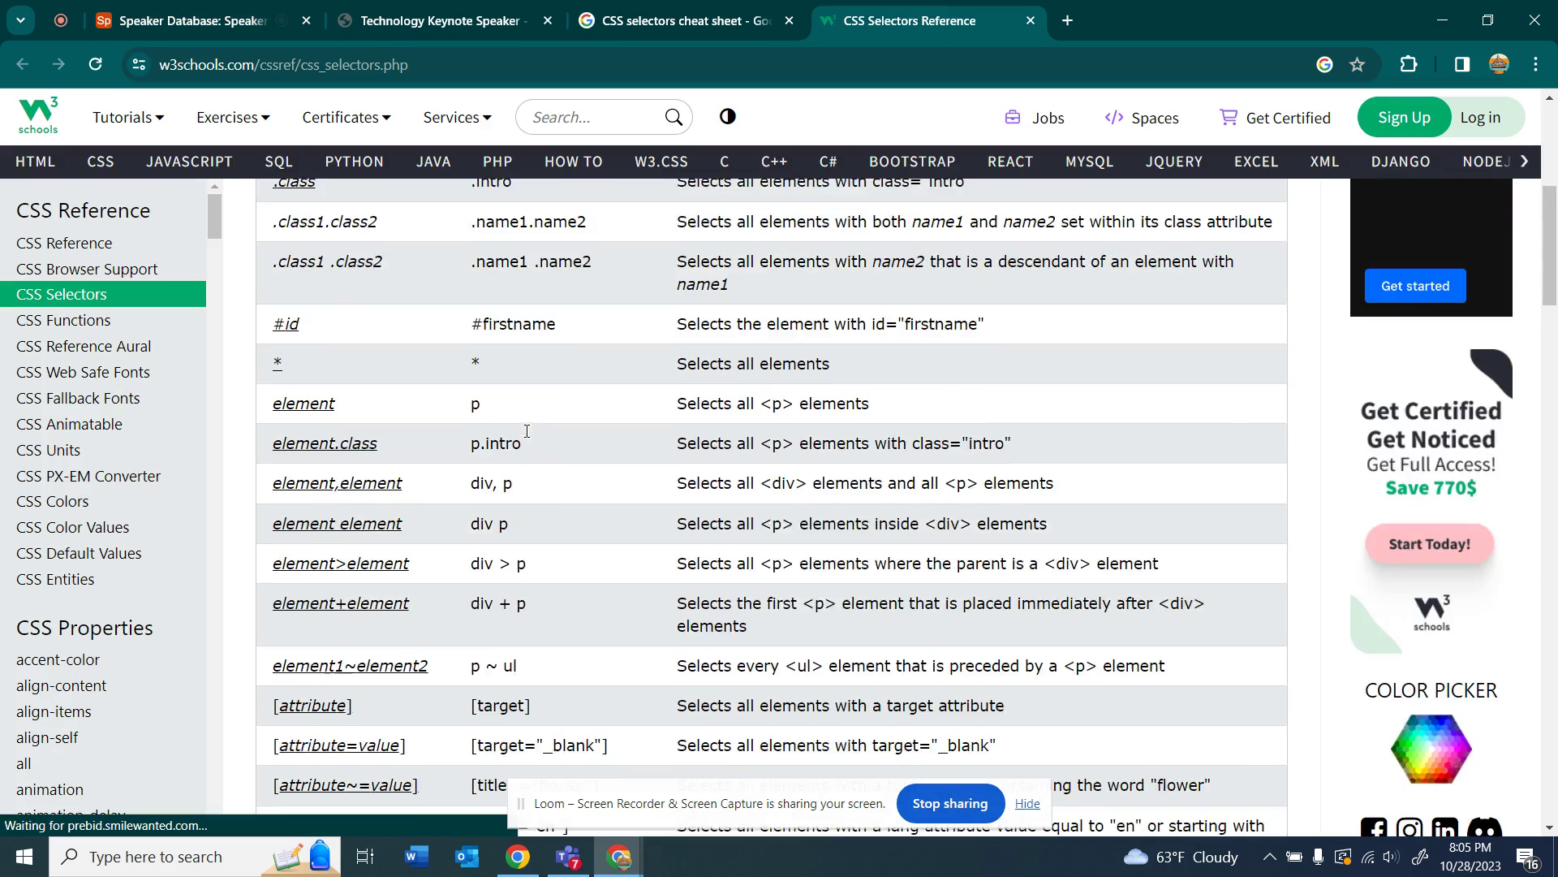
scroll(539, 445, "down", 12)
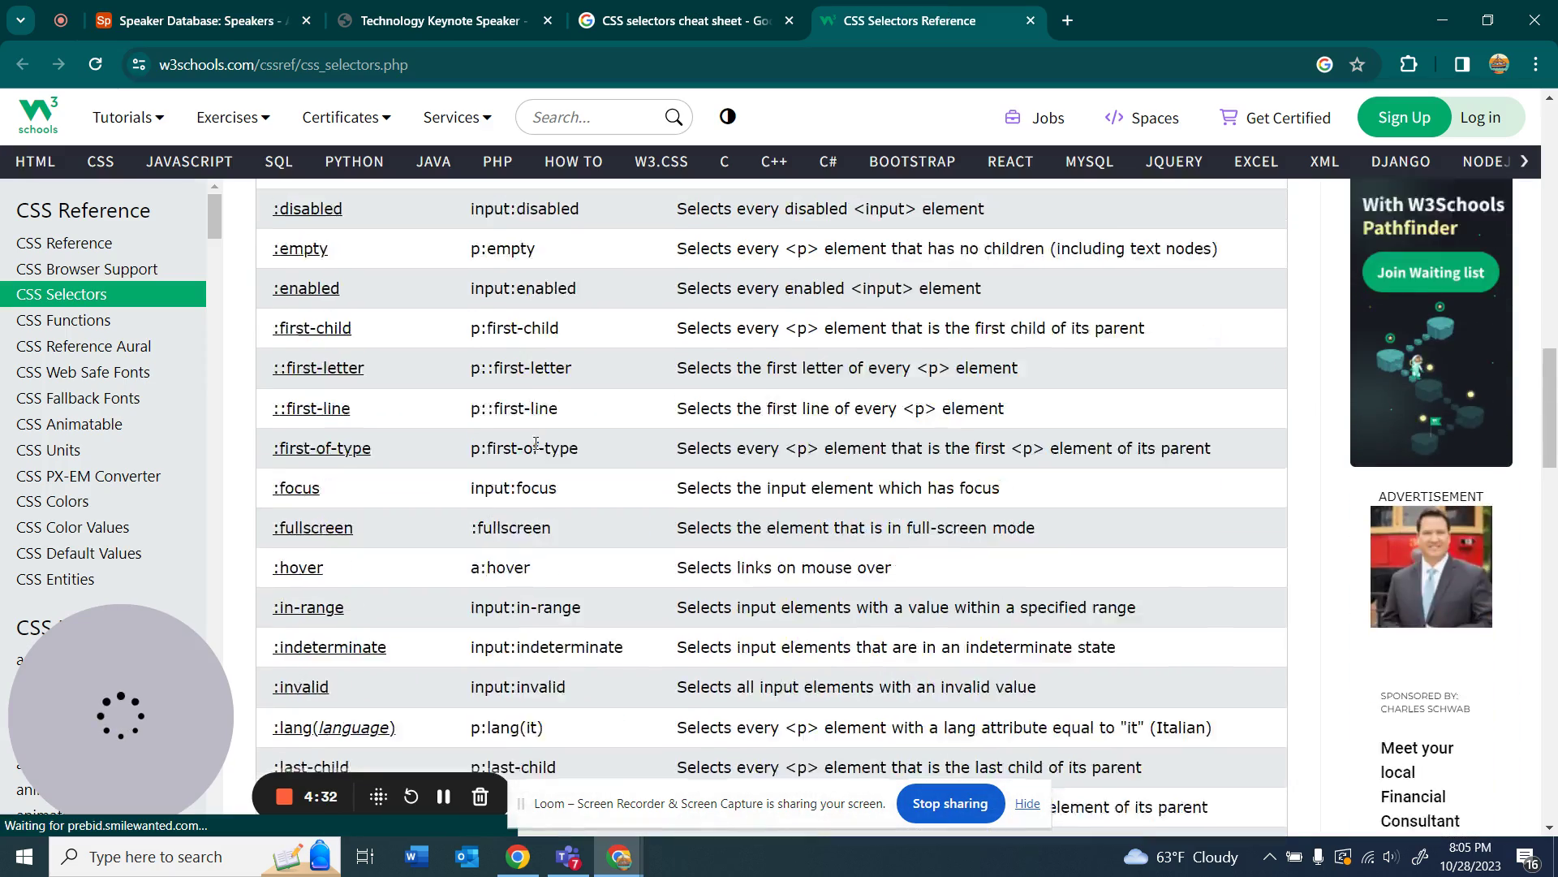
scroll(508, 448, "down", 9)
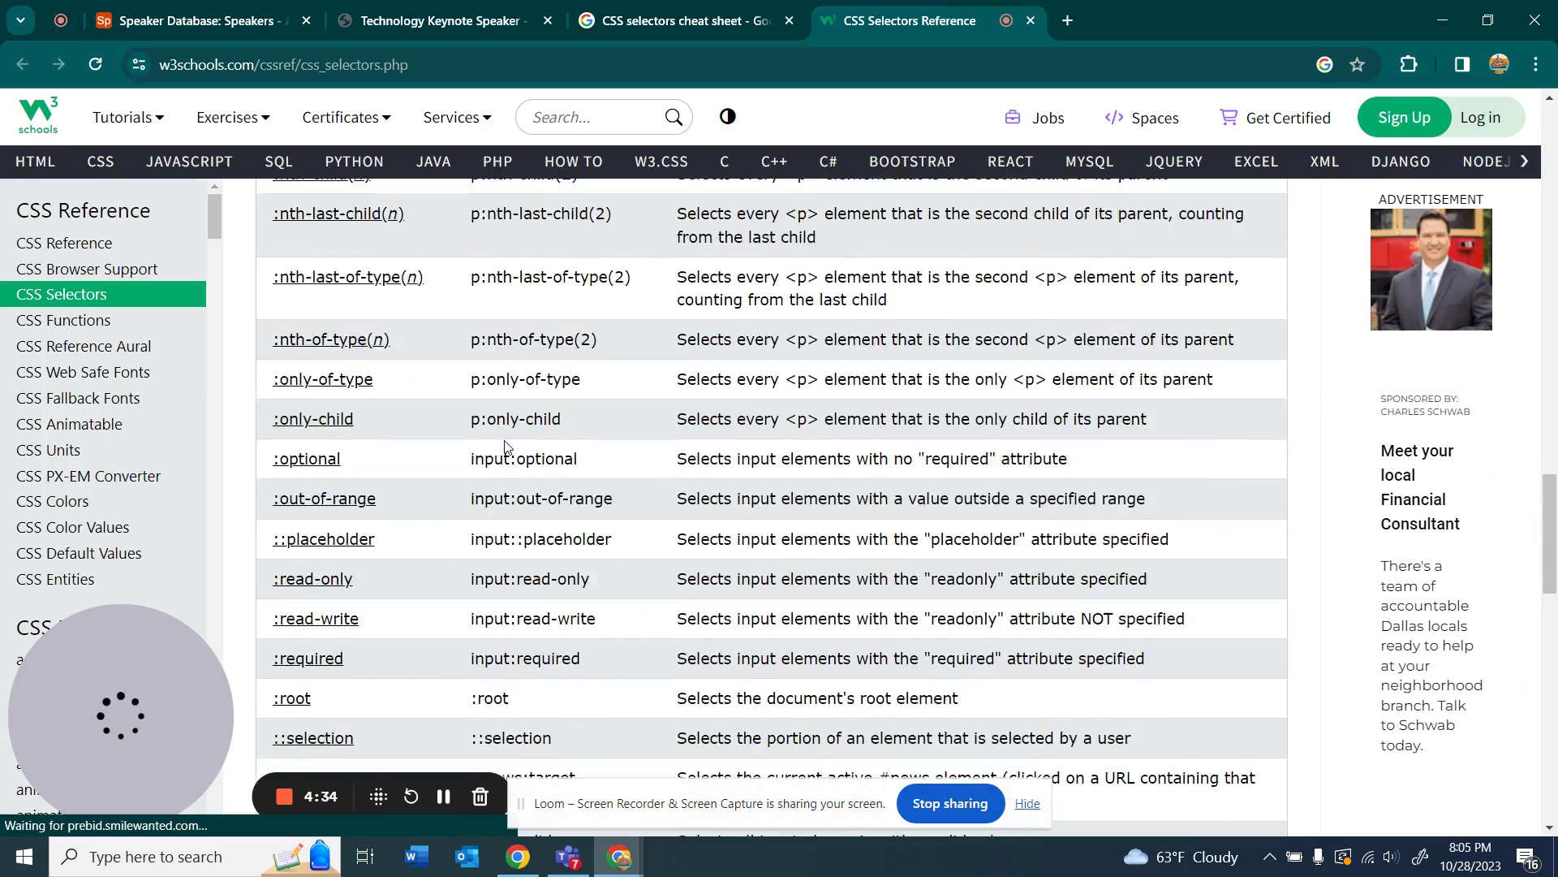
scroll(483, 443, "up", 3)
scroll(481, 443, "up", 2)
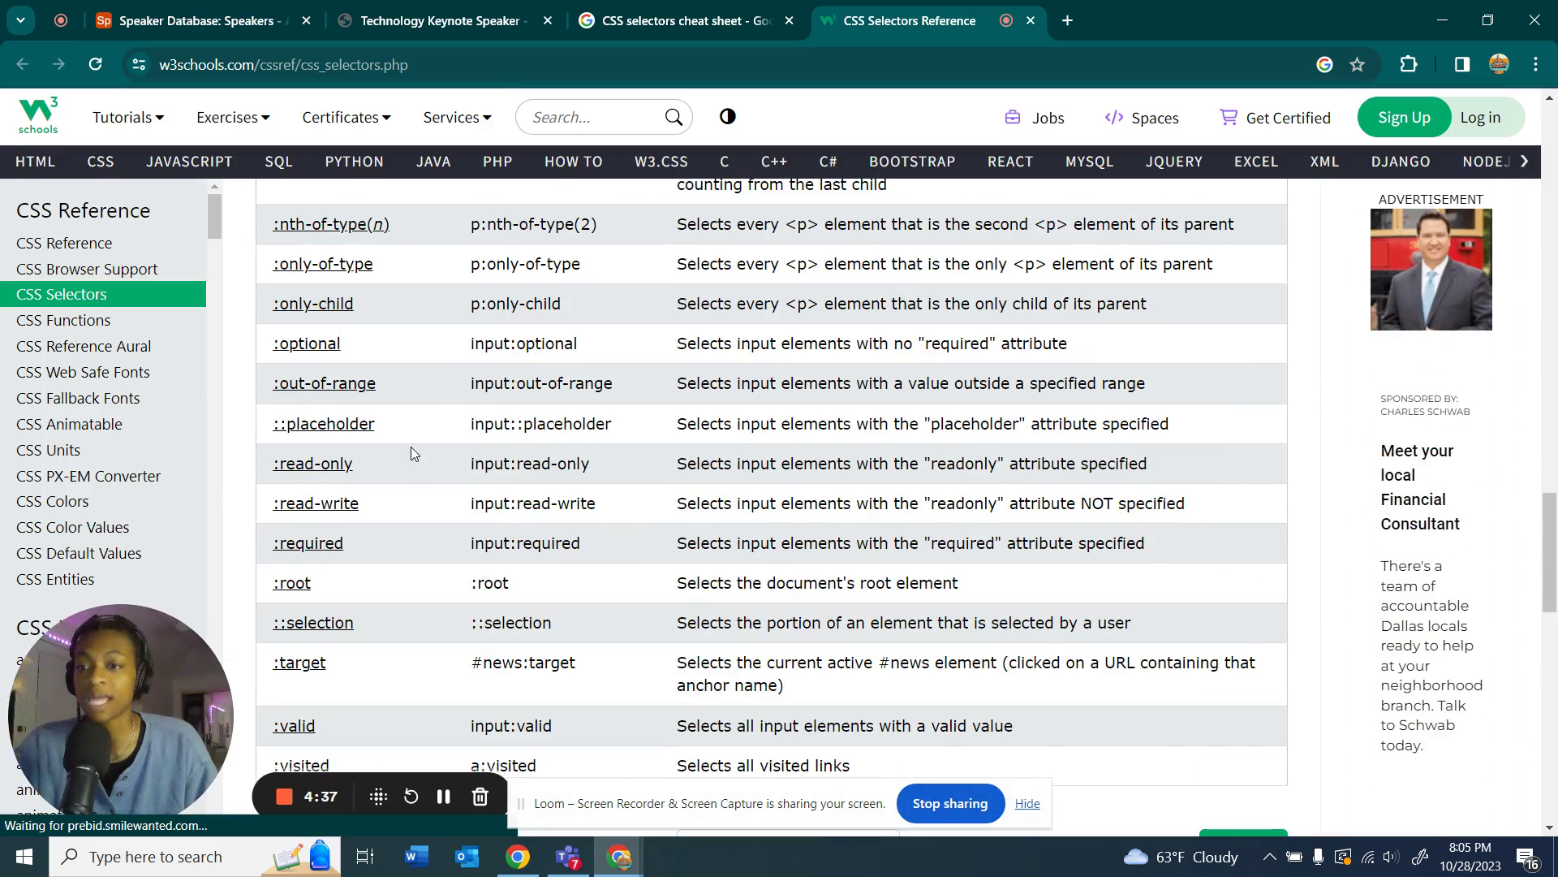
- Return to the technology speaker's profile on the WCD website and inspect the page with element selection turned on
left_click(405, 14)
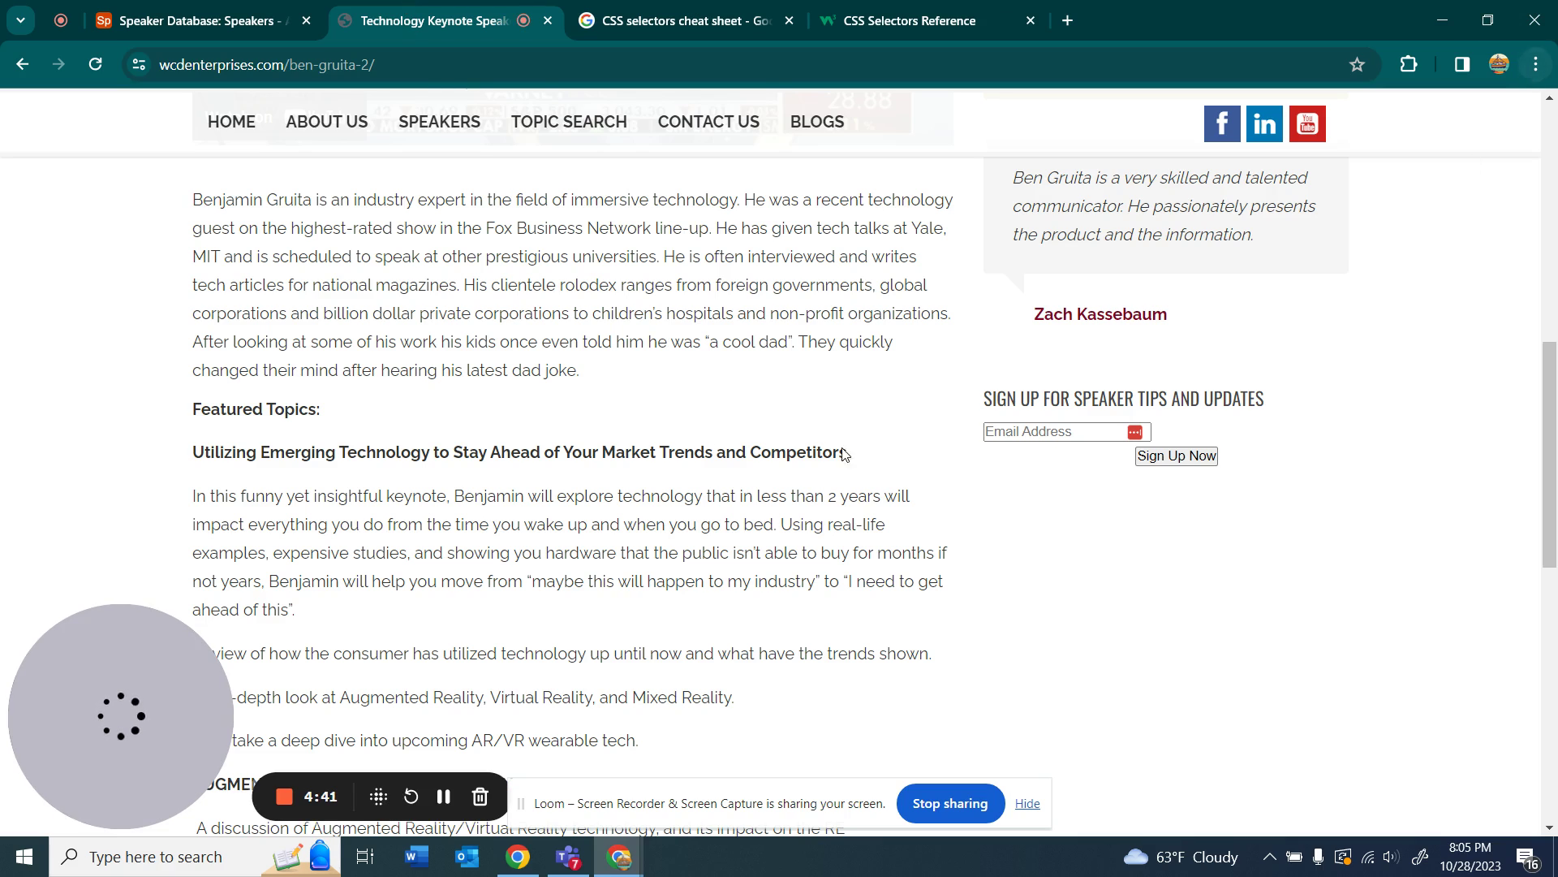
right_click(666, 398)
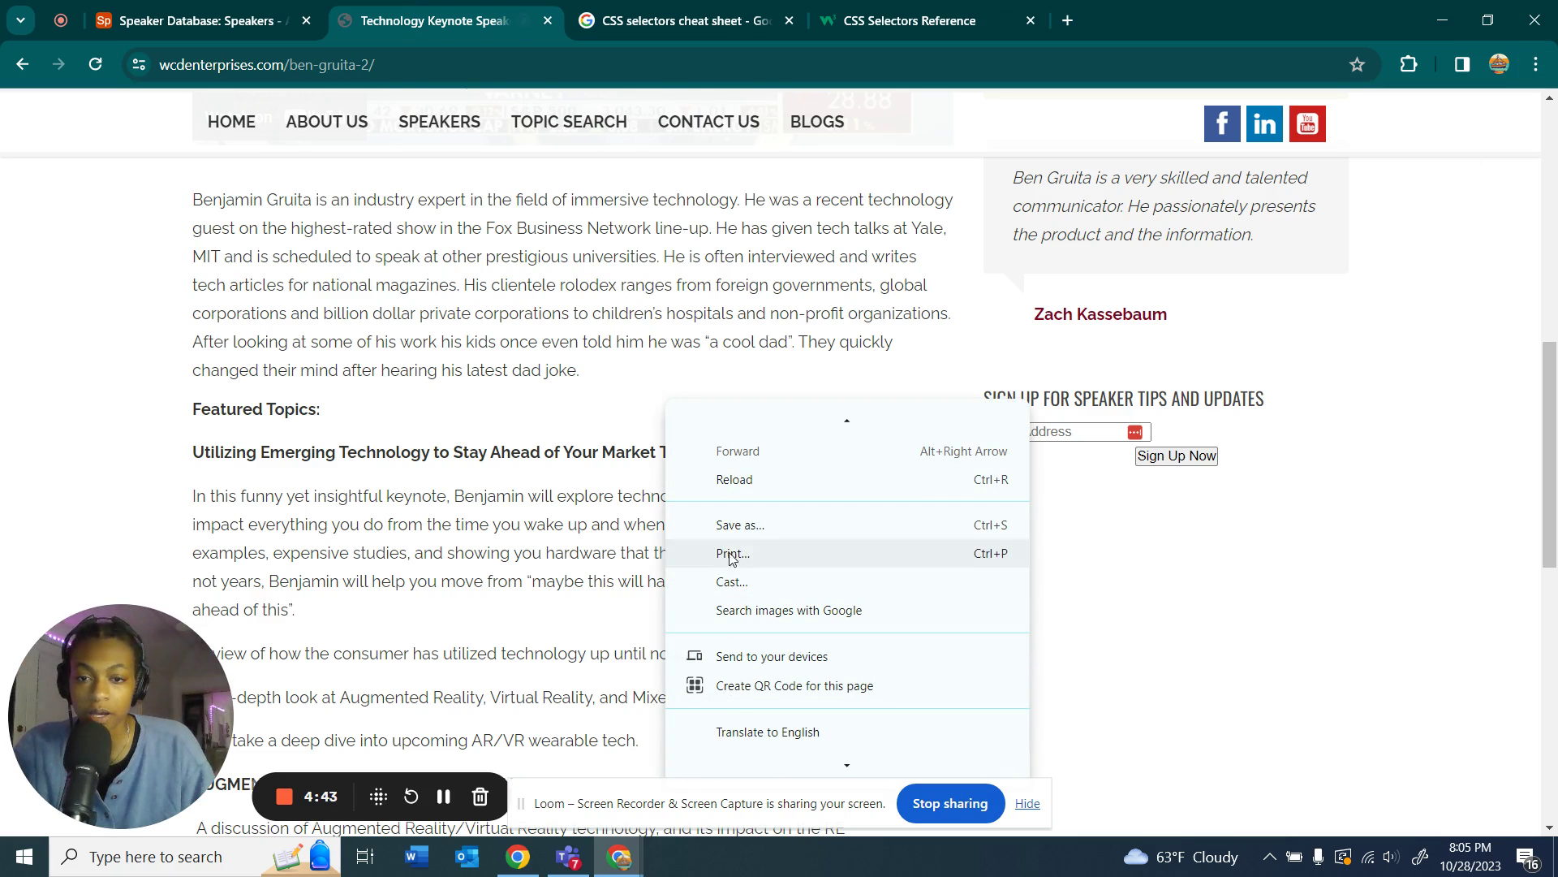
scroll(684, 659, "down", 1)
scroll(804, 743, "down", 3)
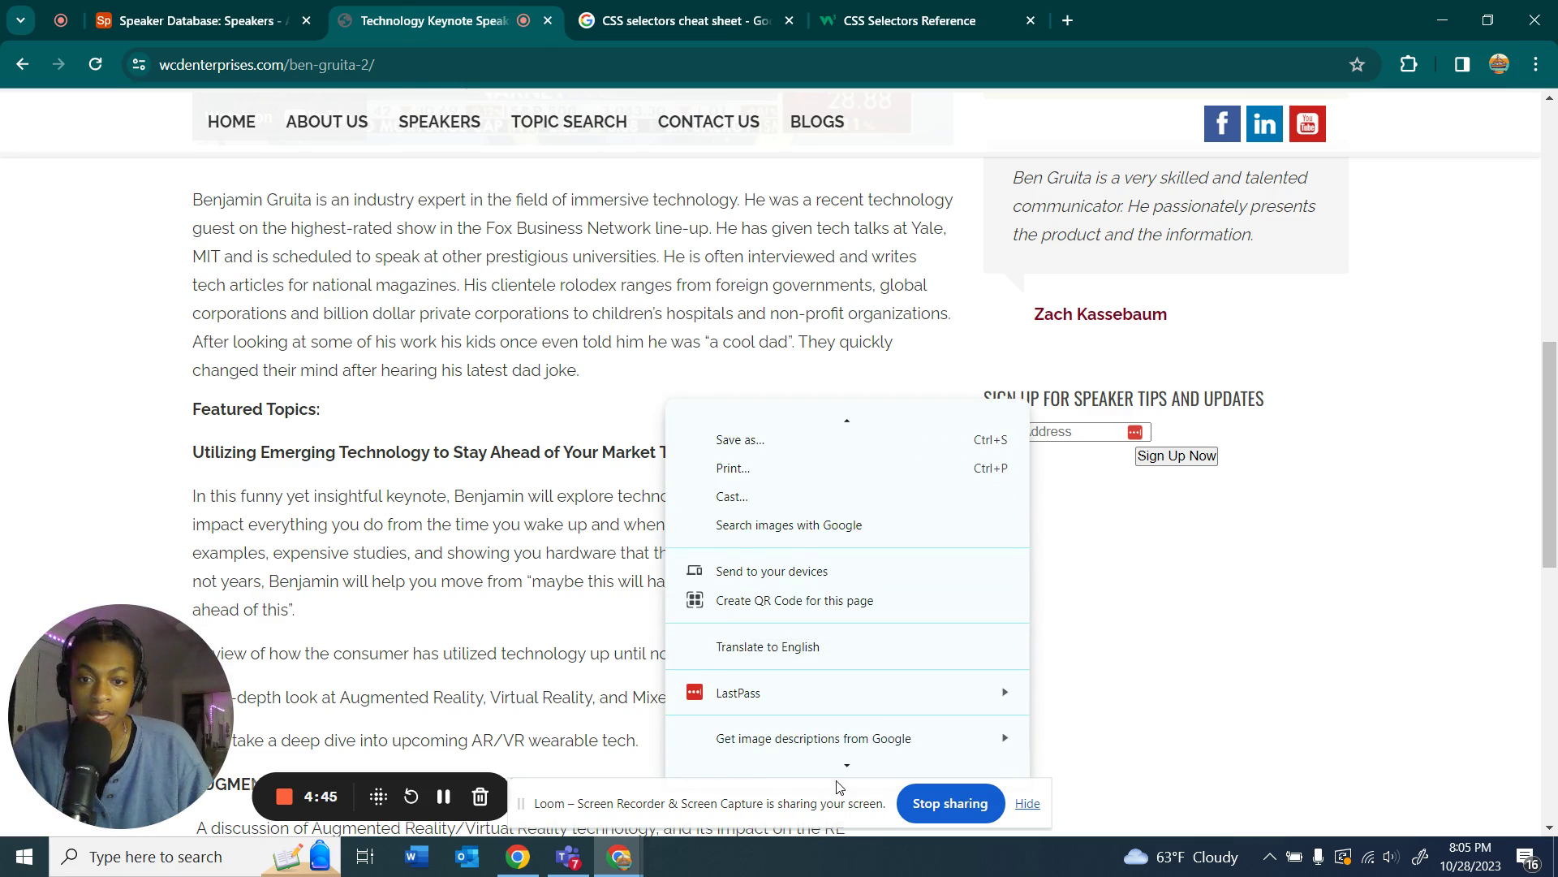
left_click(785, 763)
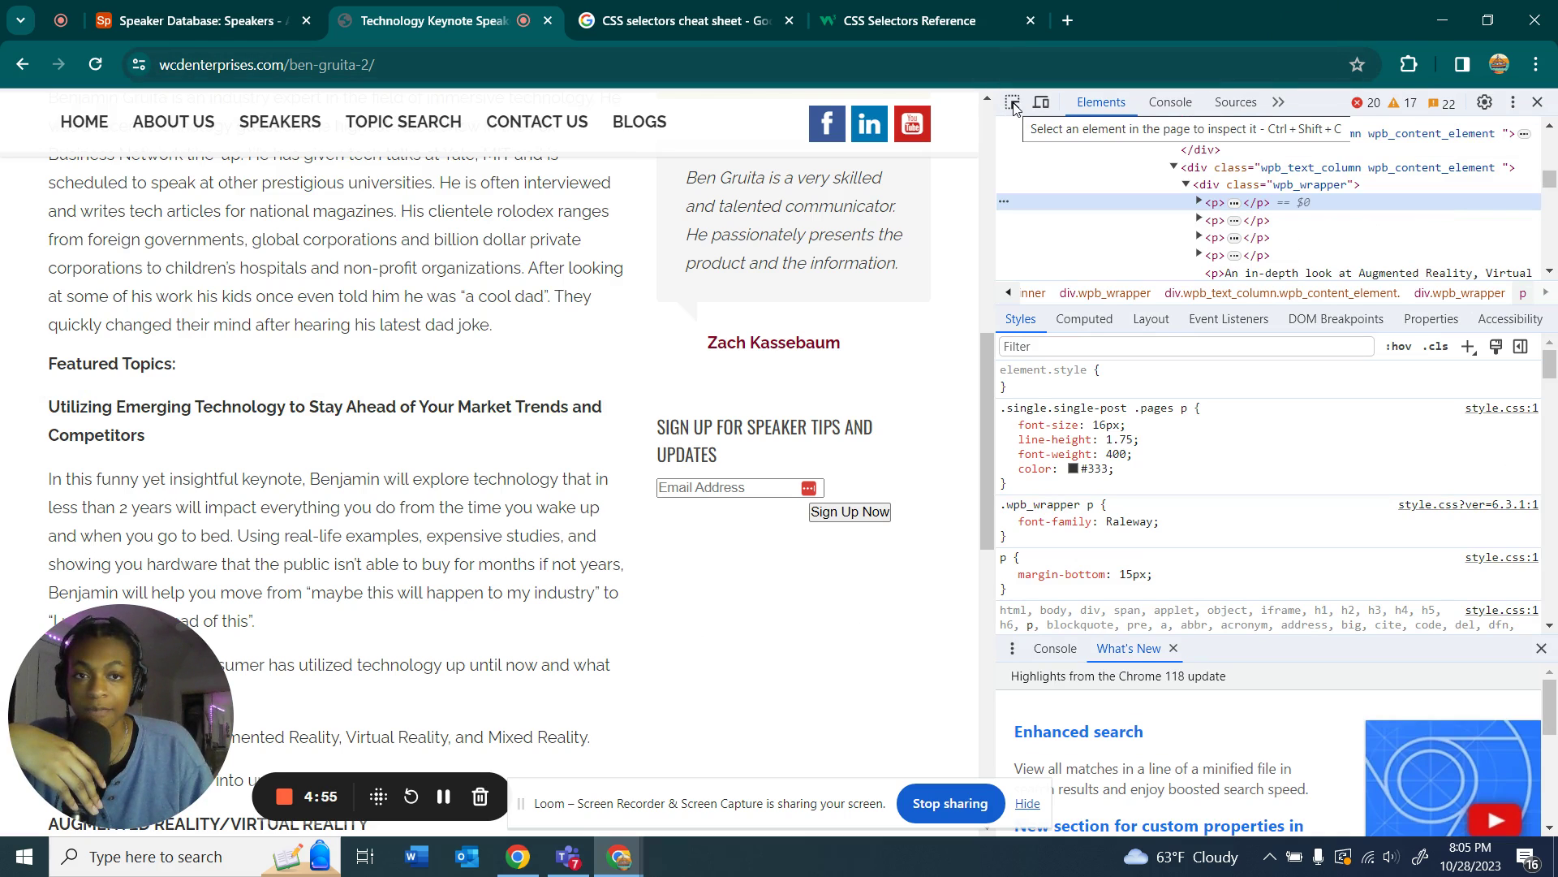
left_click(1012, 108)
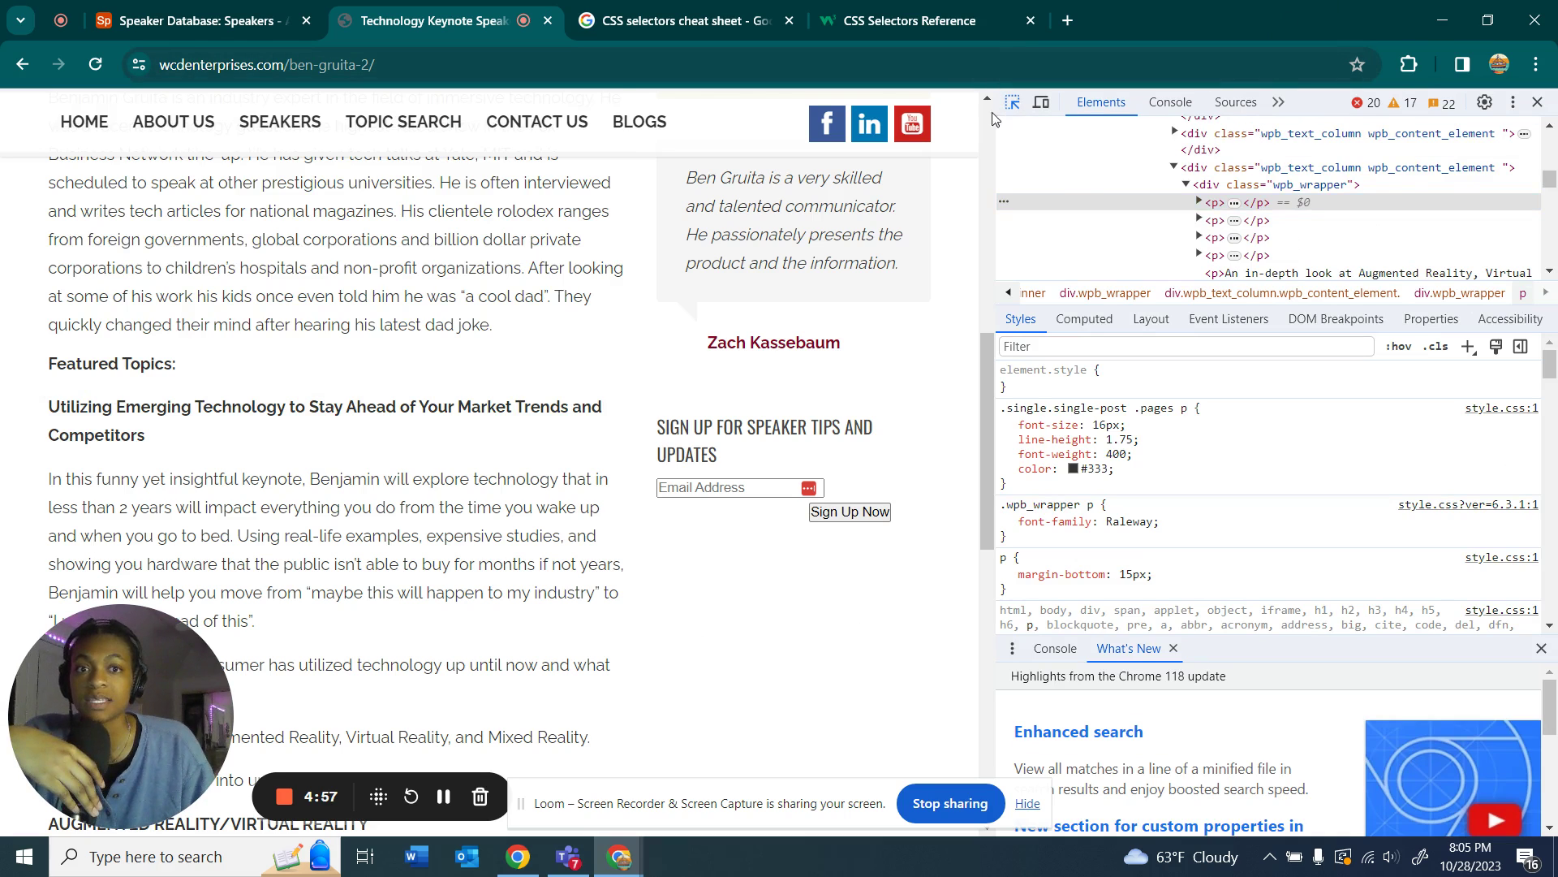
- Inspect the speaker's name in the breadcrumb and the biography block to find their CSS classes
scroll(138, 324, "up", 10)
scroll(130, 295, "down", 10)
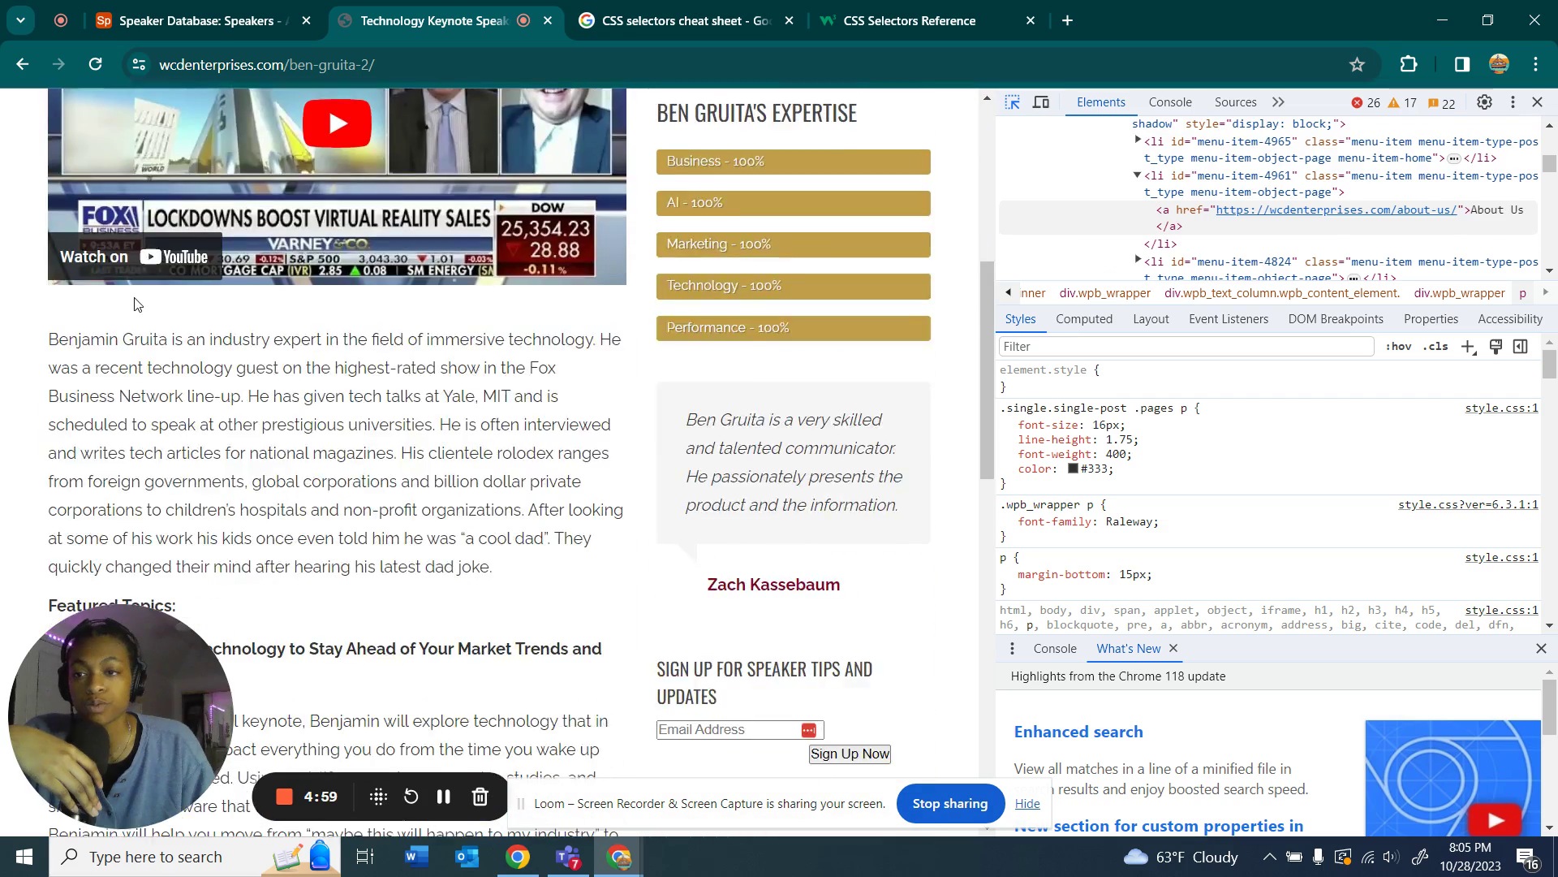
scroll(646, 124, "up", 10)
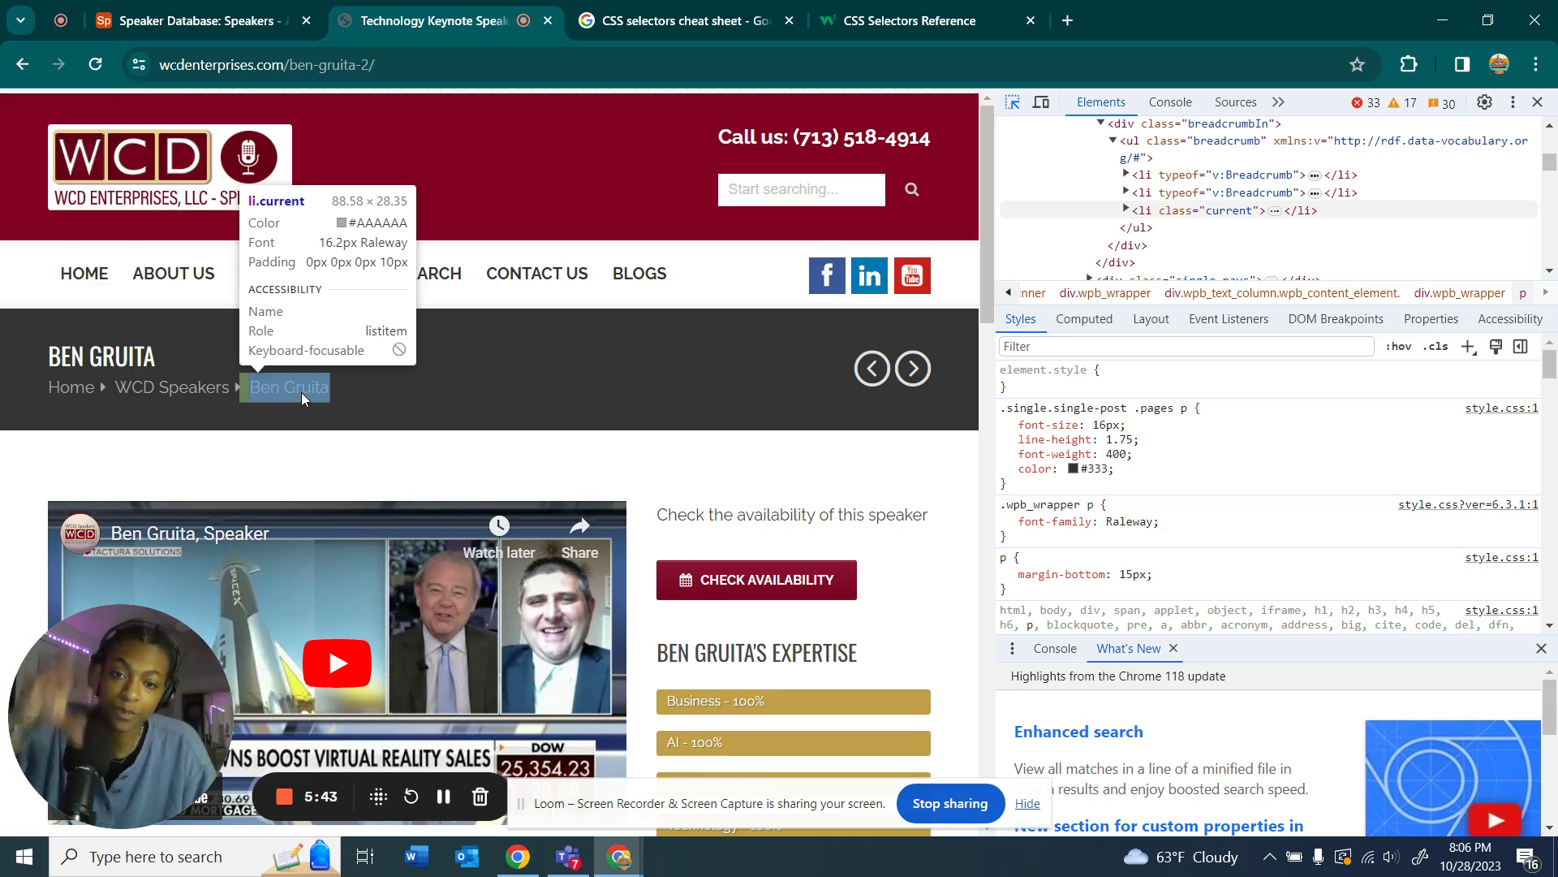
scroll(300, 392, "down", 12)
scroll(595, 469, "up", 6)
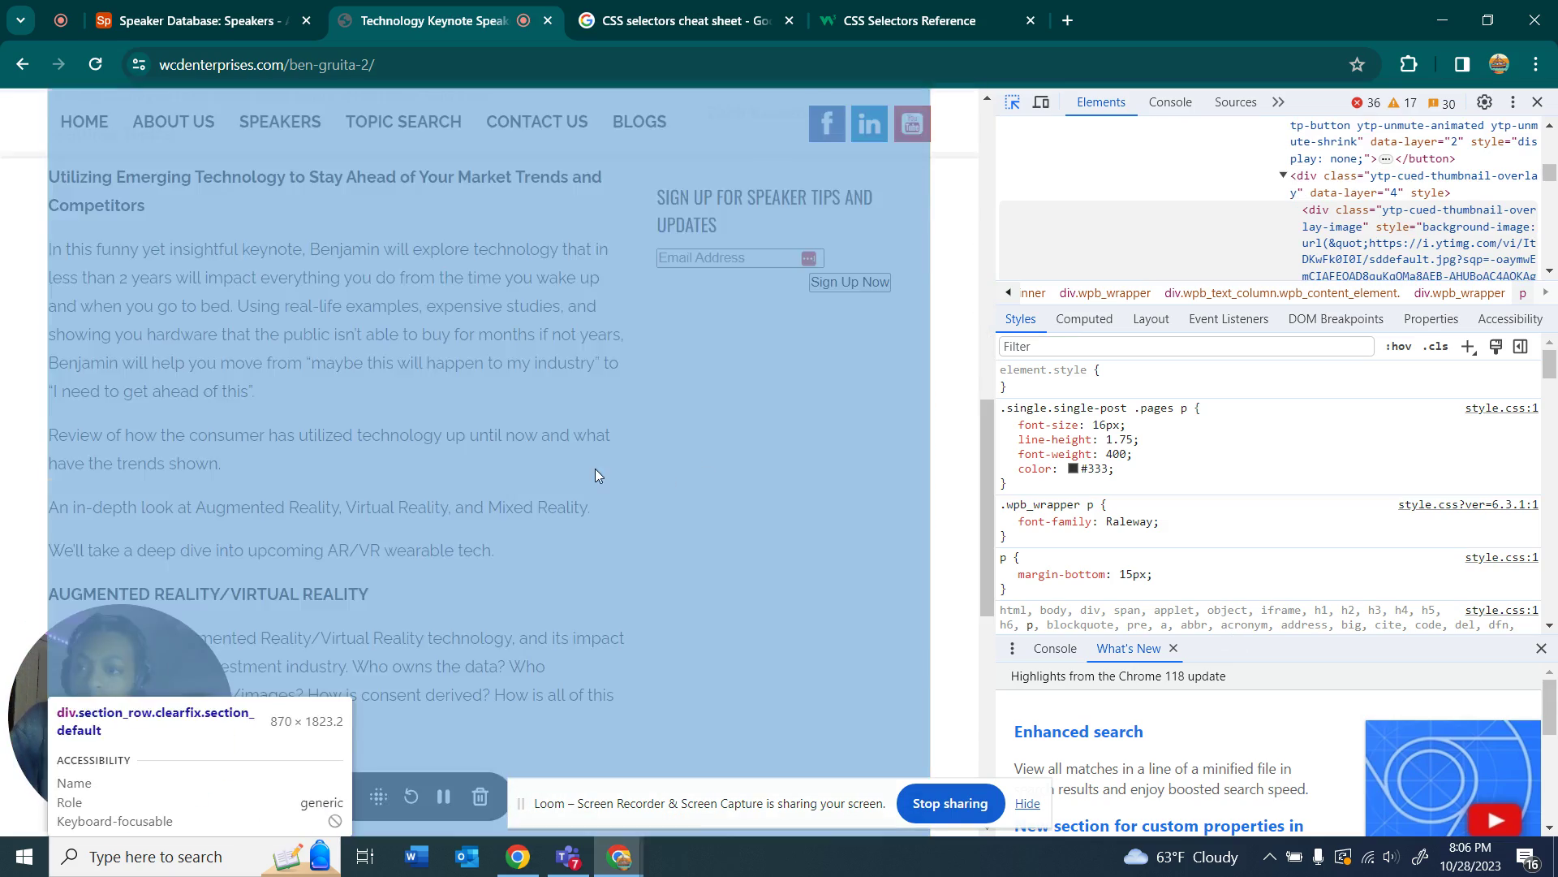
scroll(611, 480, "up", 5)
scroll(606, 478, "down", 3)
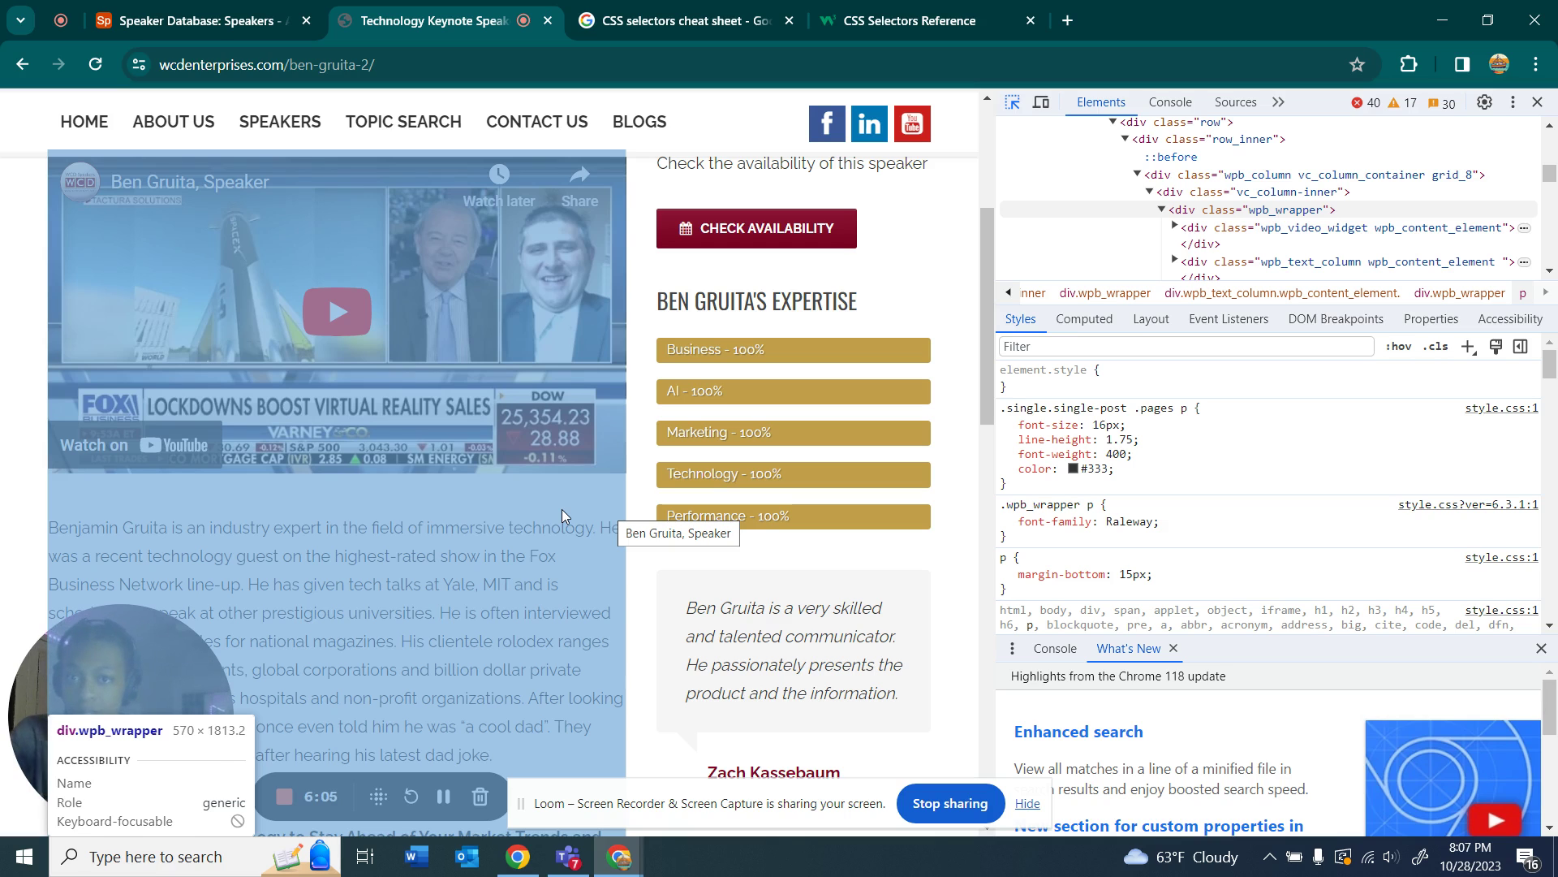
- In the Demo 2 clip action, set the Name field's default value to Text content by CSS selector with the selector .current
left_click(234, 26)
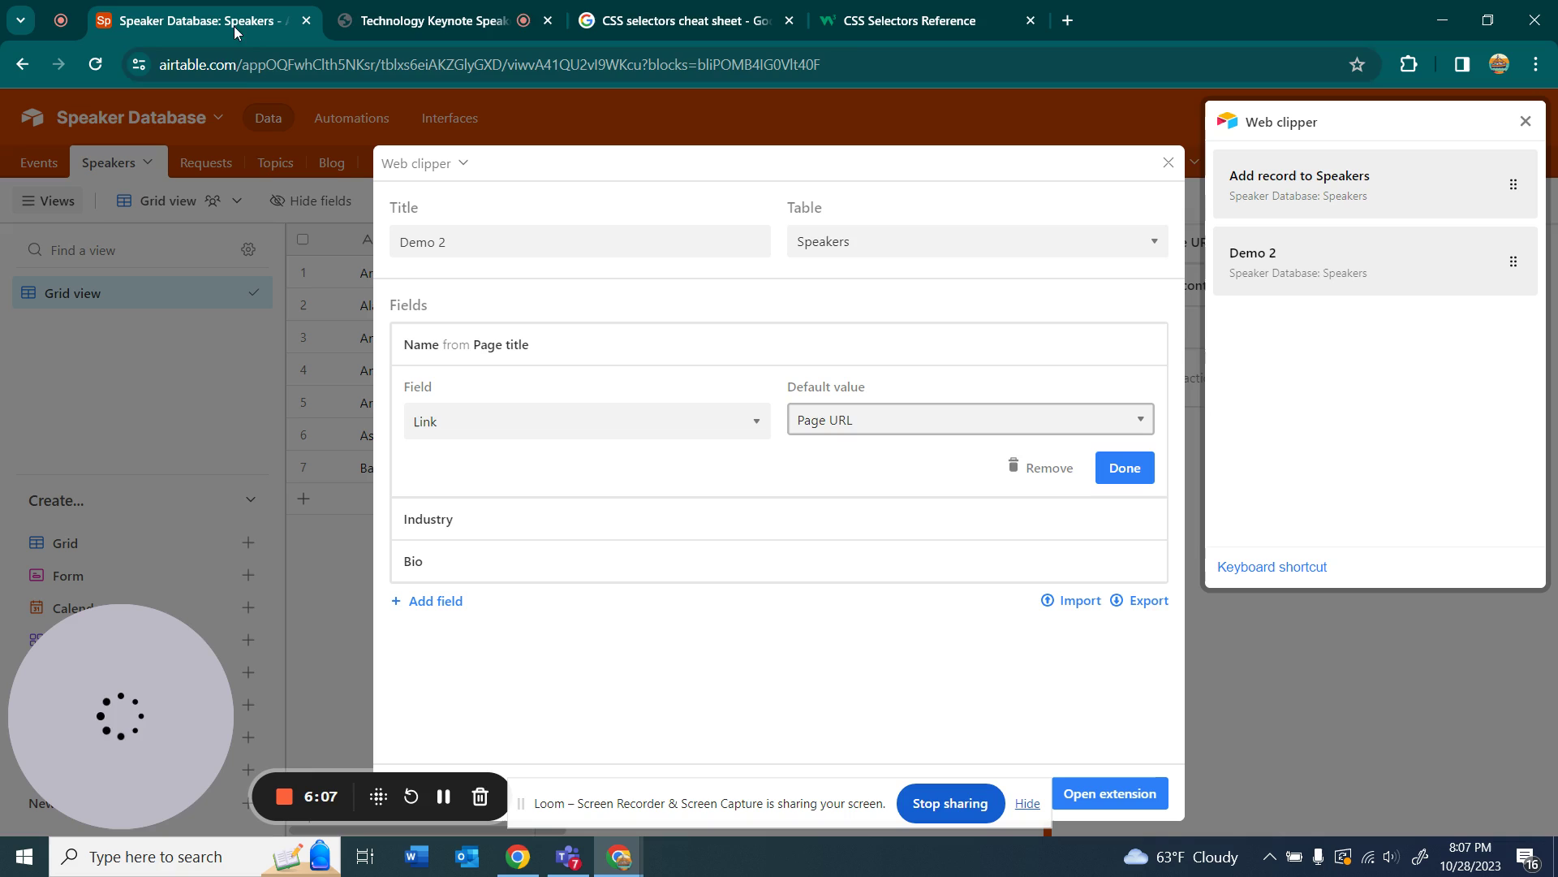
left_click(556, 349)
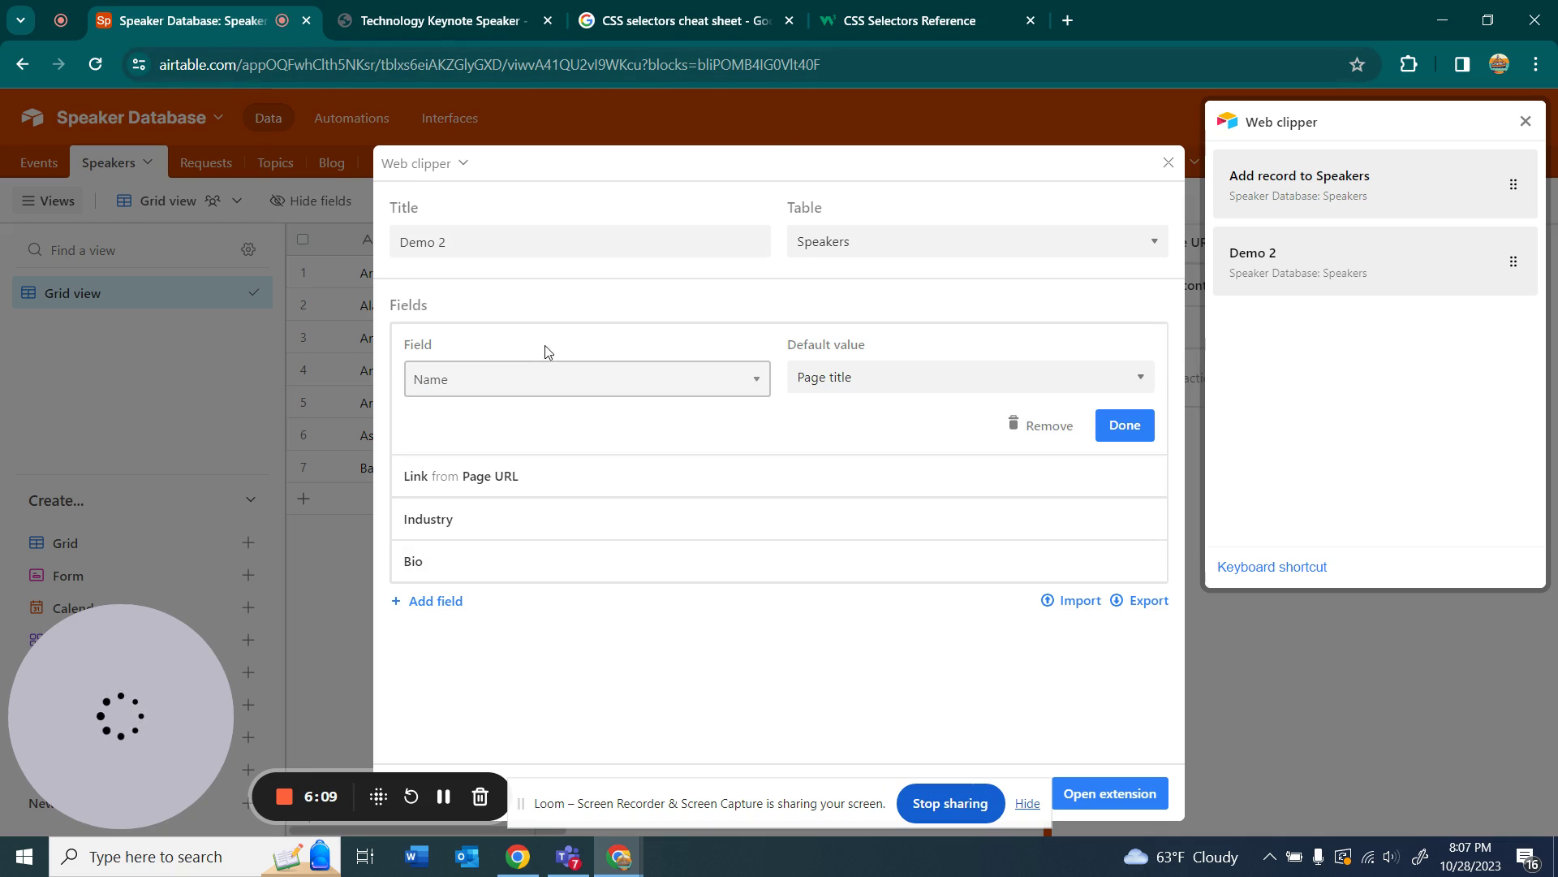
left_click(939, 383)
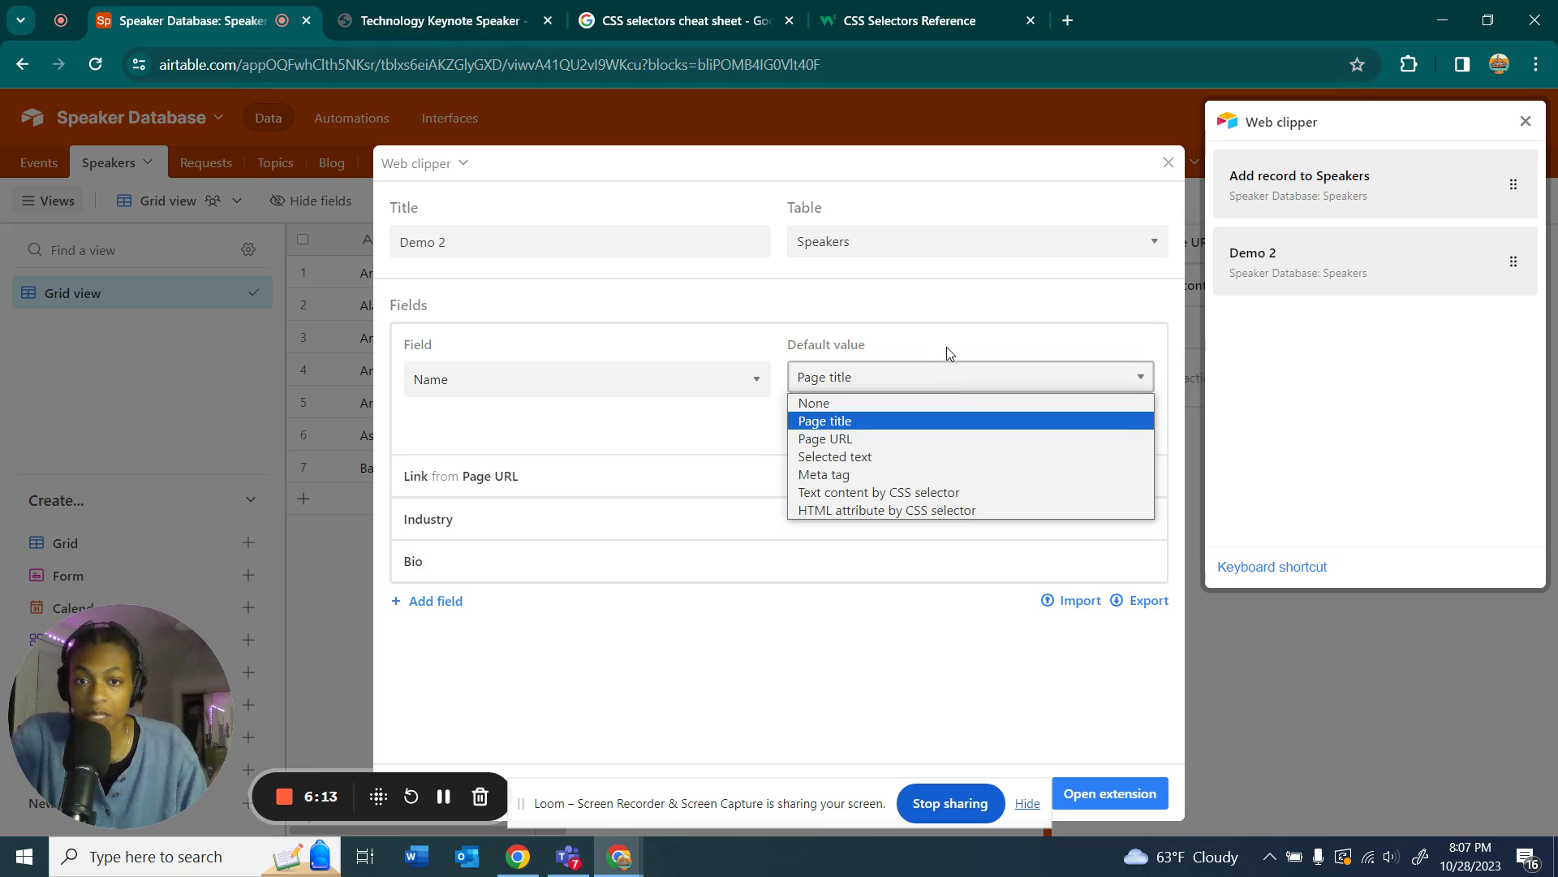
left_click(890, 492)
left_click(511, 465)
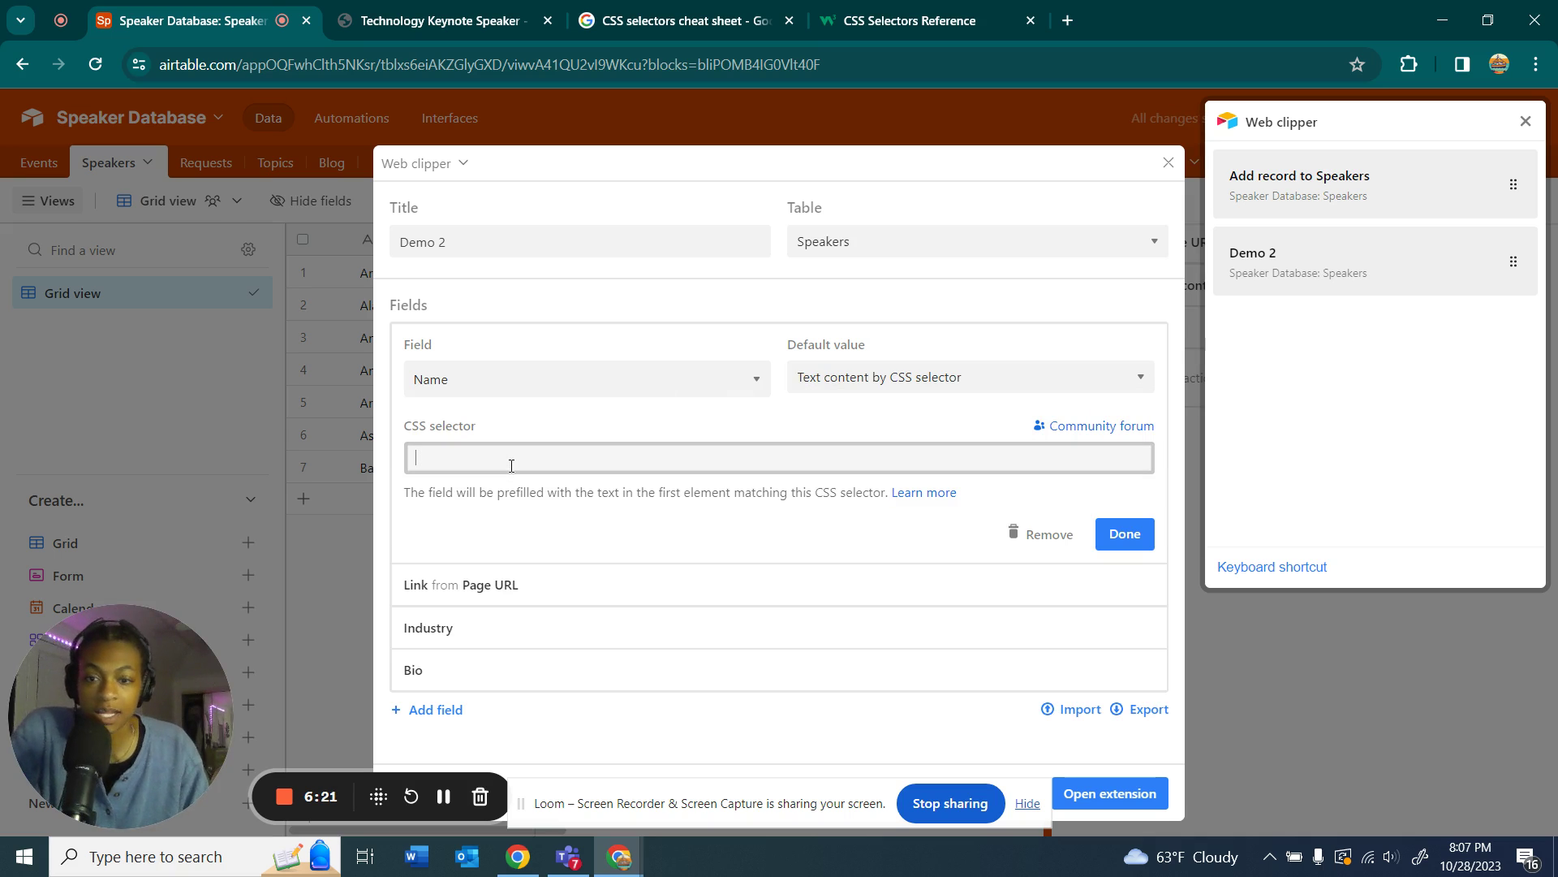
type(".")
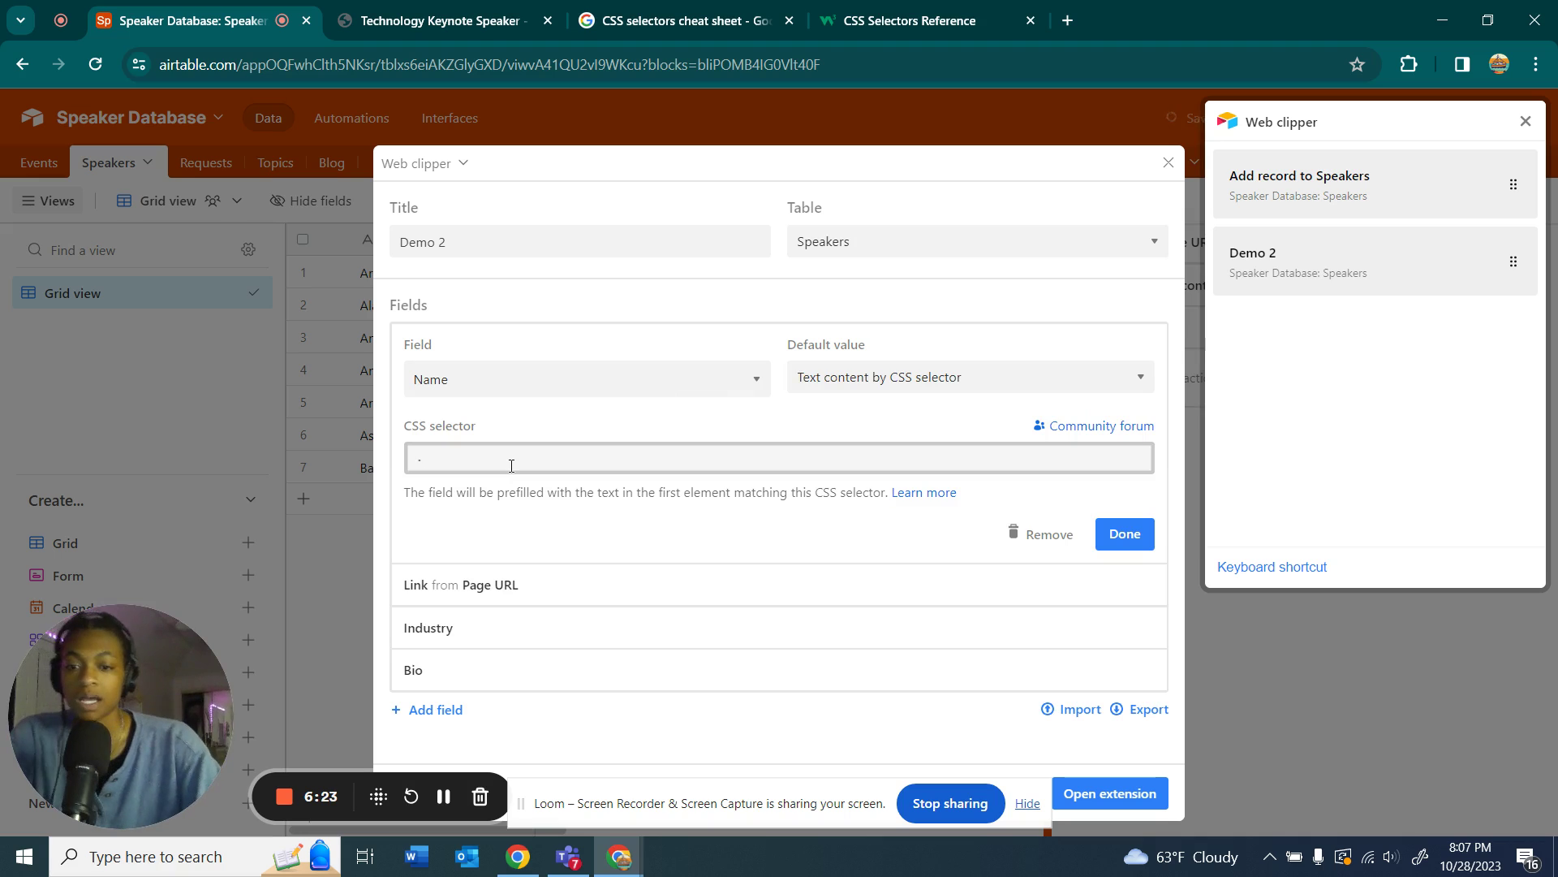
type("cut")
type("rent")
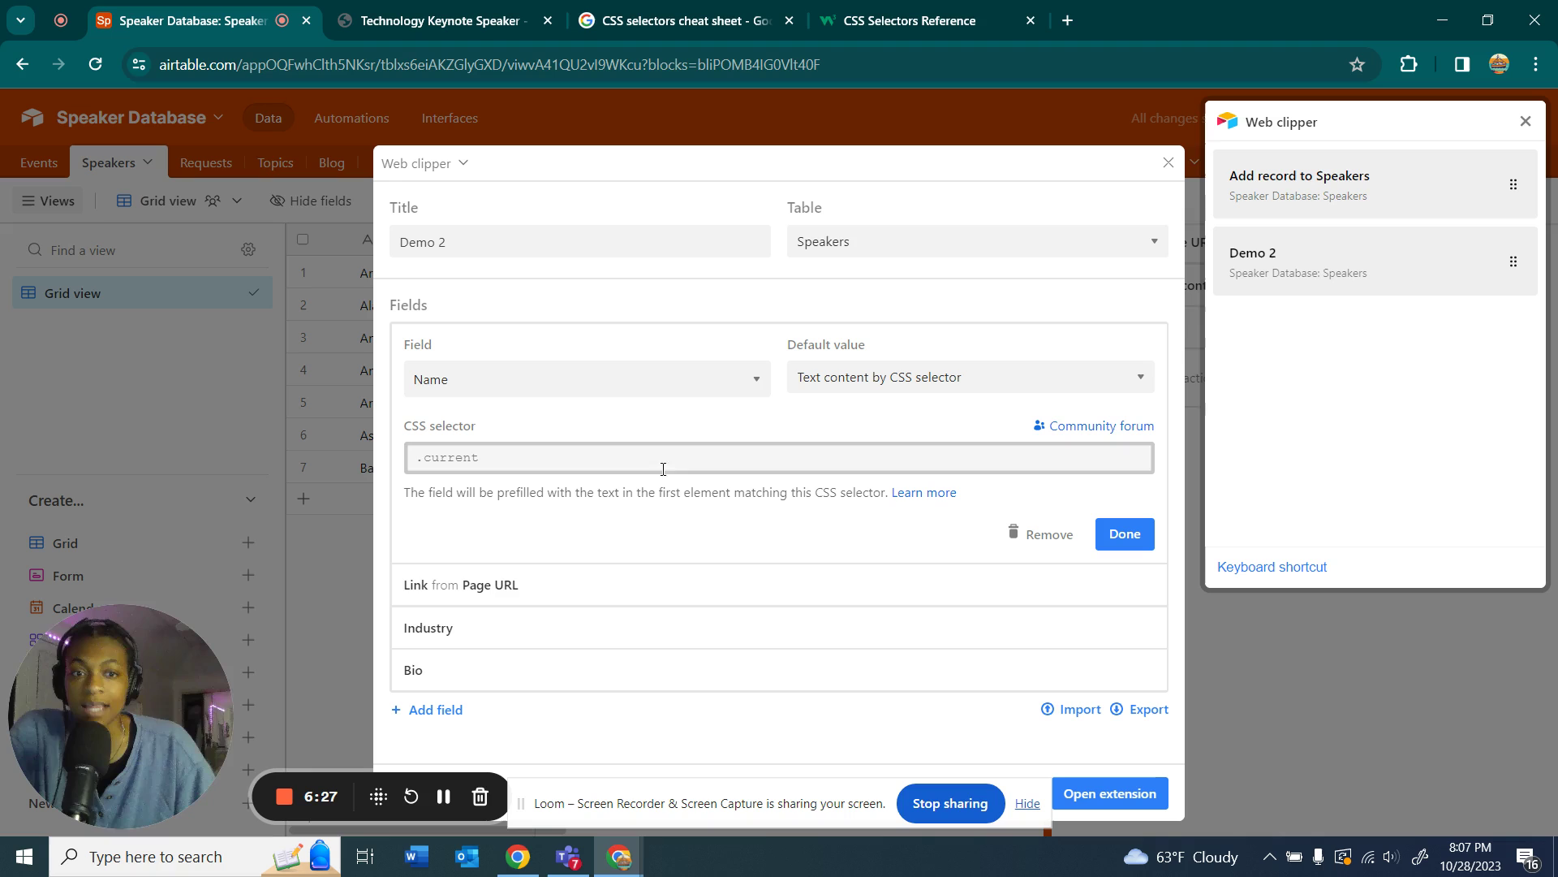
- Set the Bio field's default value to Text content by CSS selector with the selector #wpb_wrapper
left_click(496, 679)
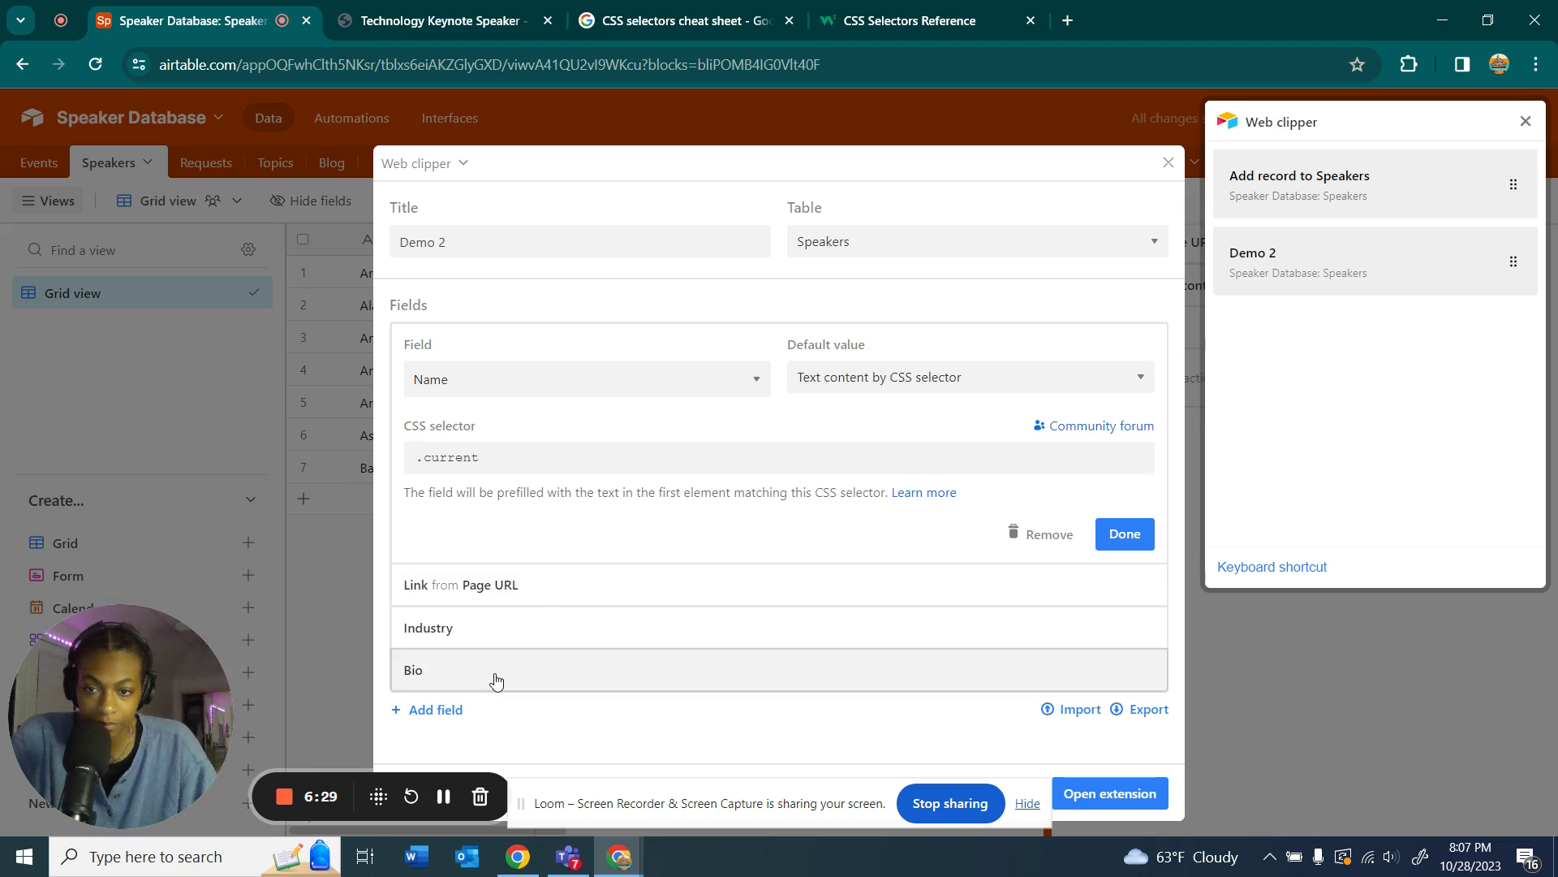
left_click(943, 511)
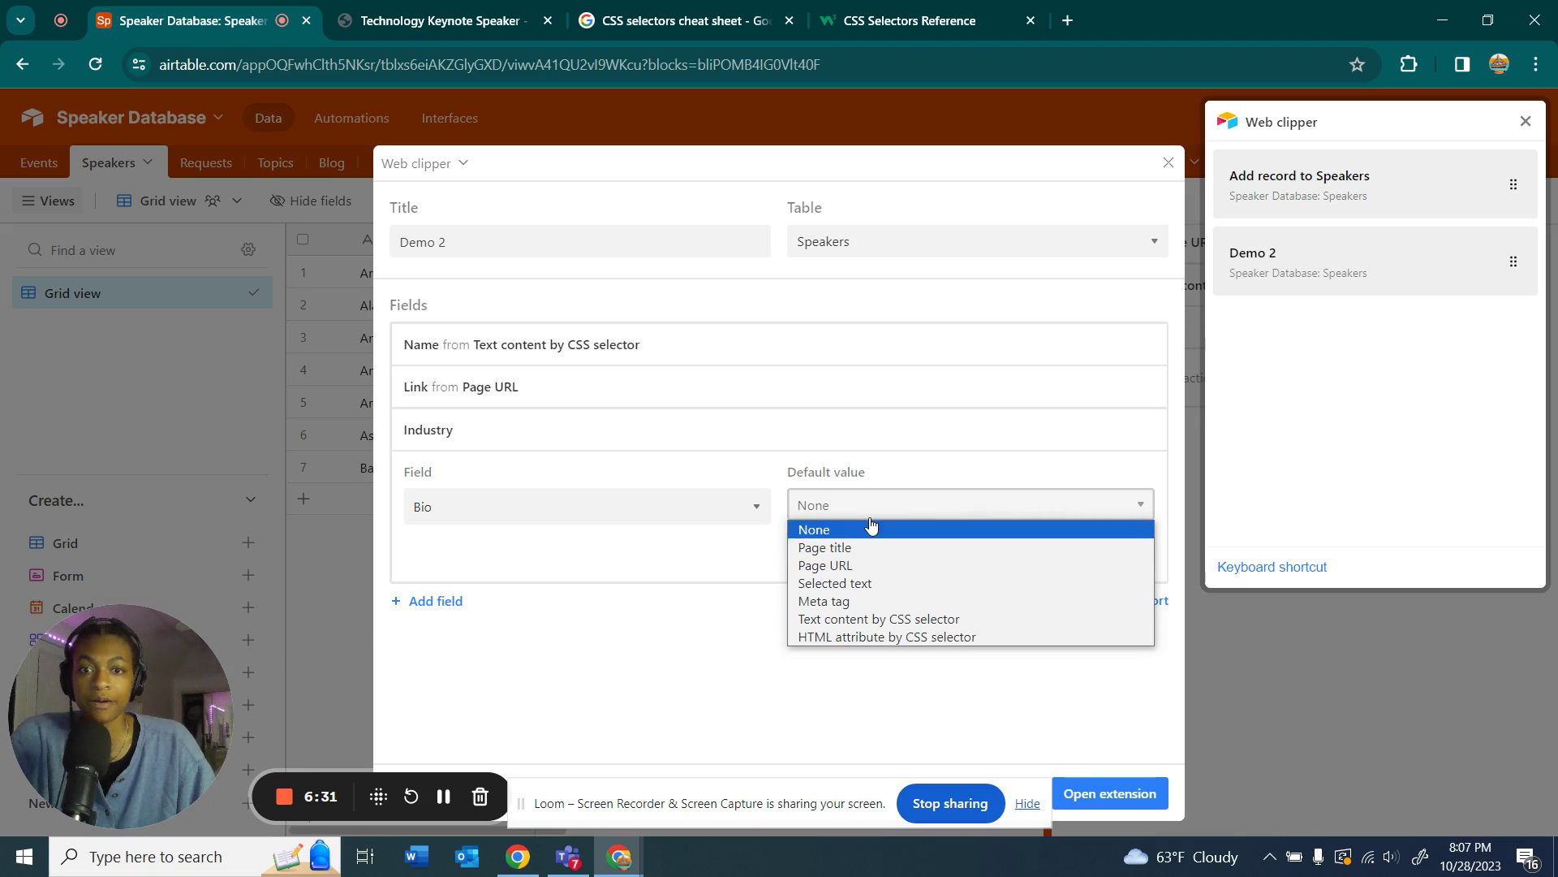
left_click(852, 619)
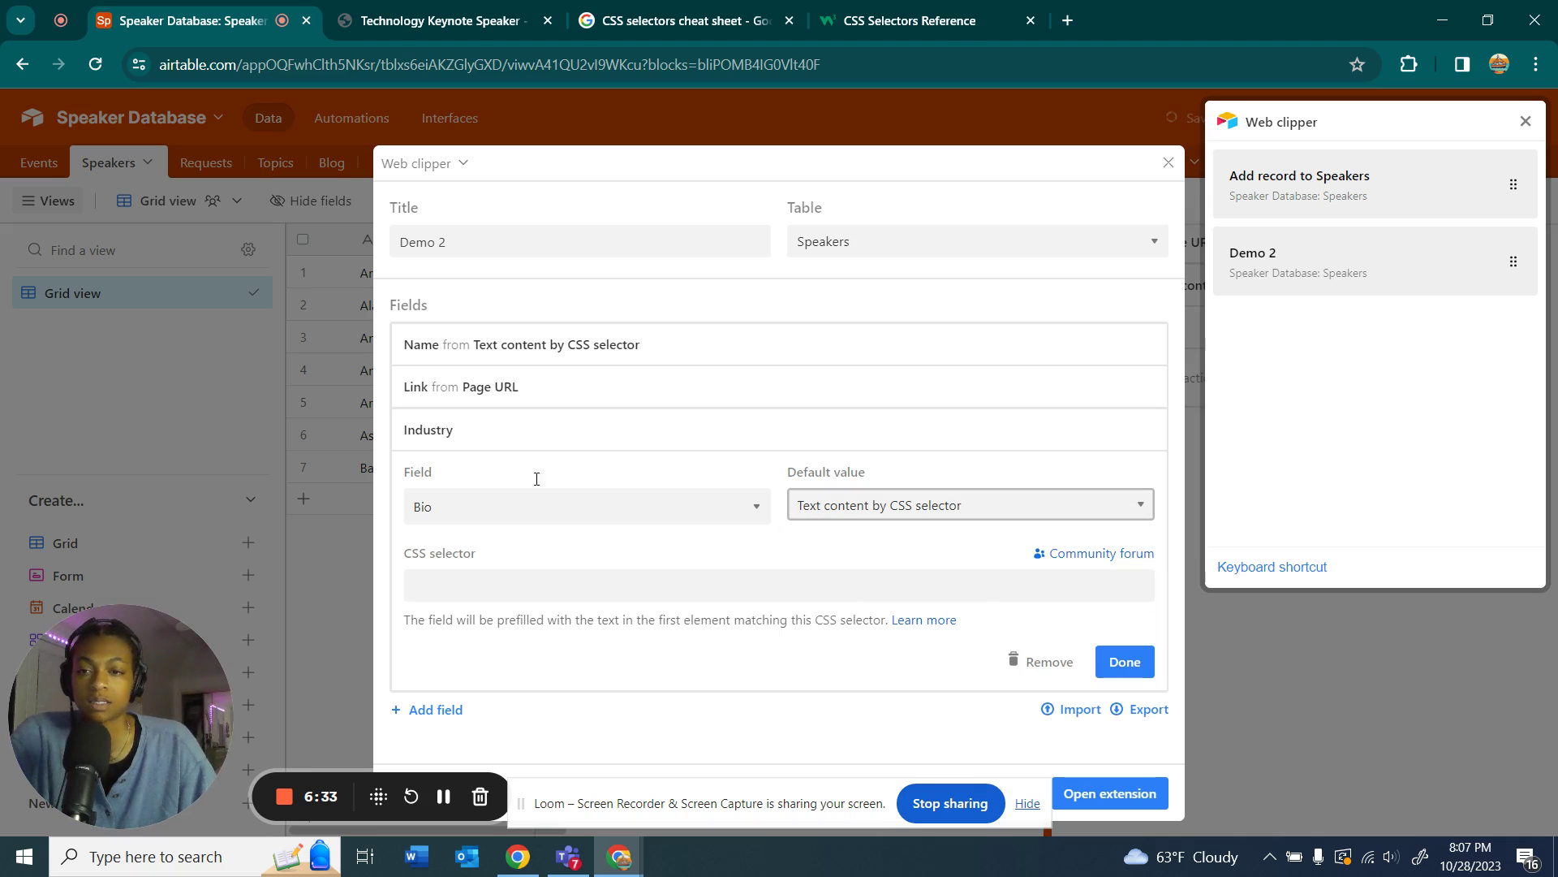
left_click(548, 590)
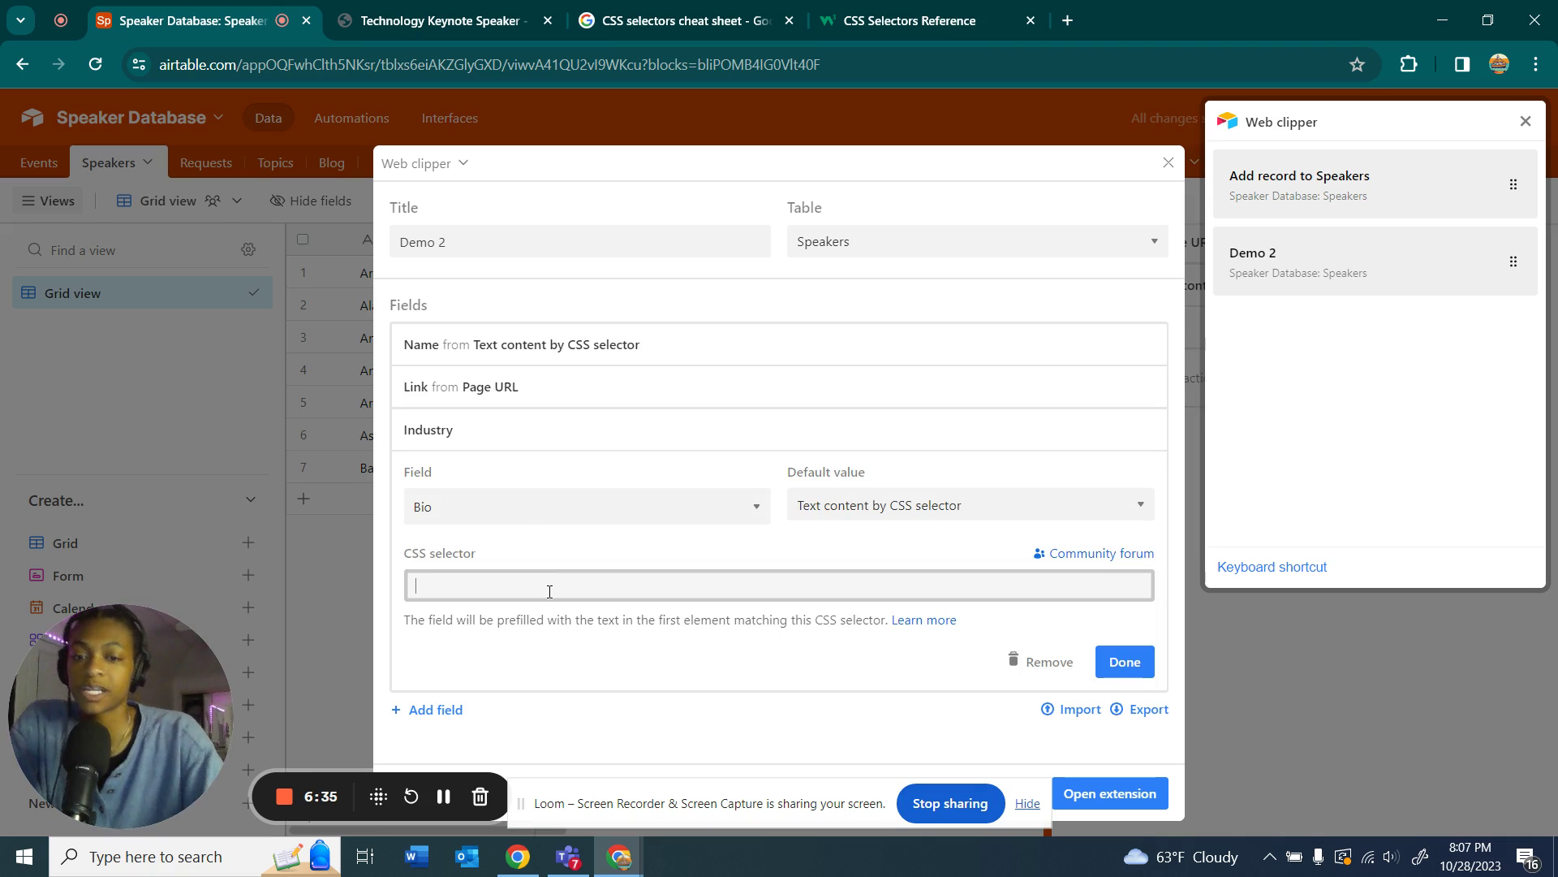
type("#")
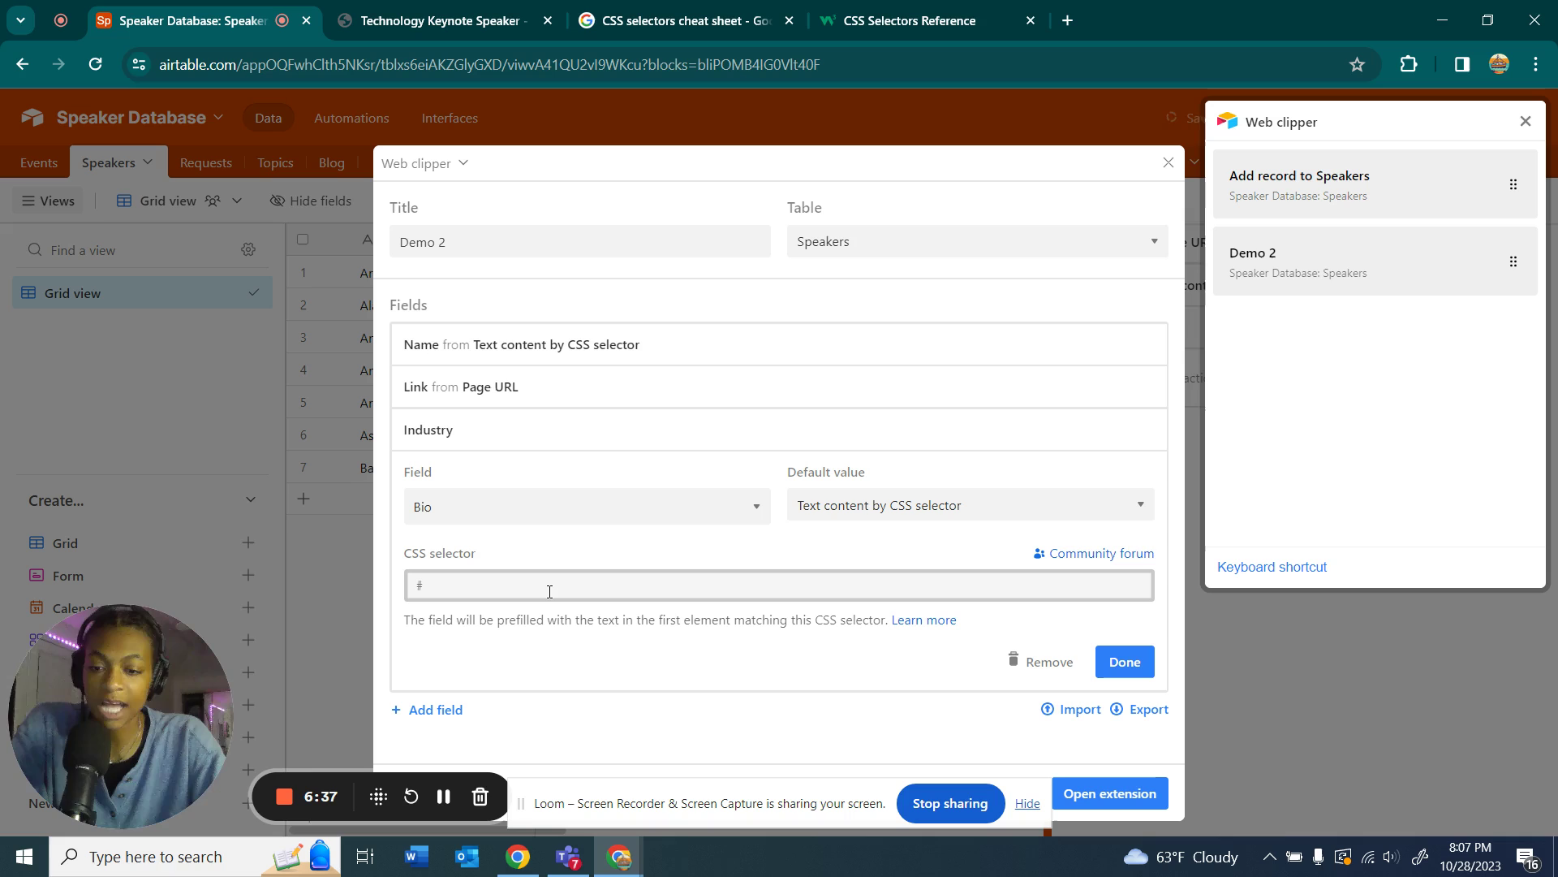
type("wpb_wrapper")
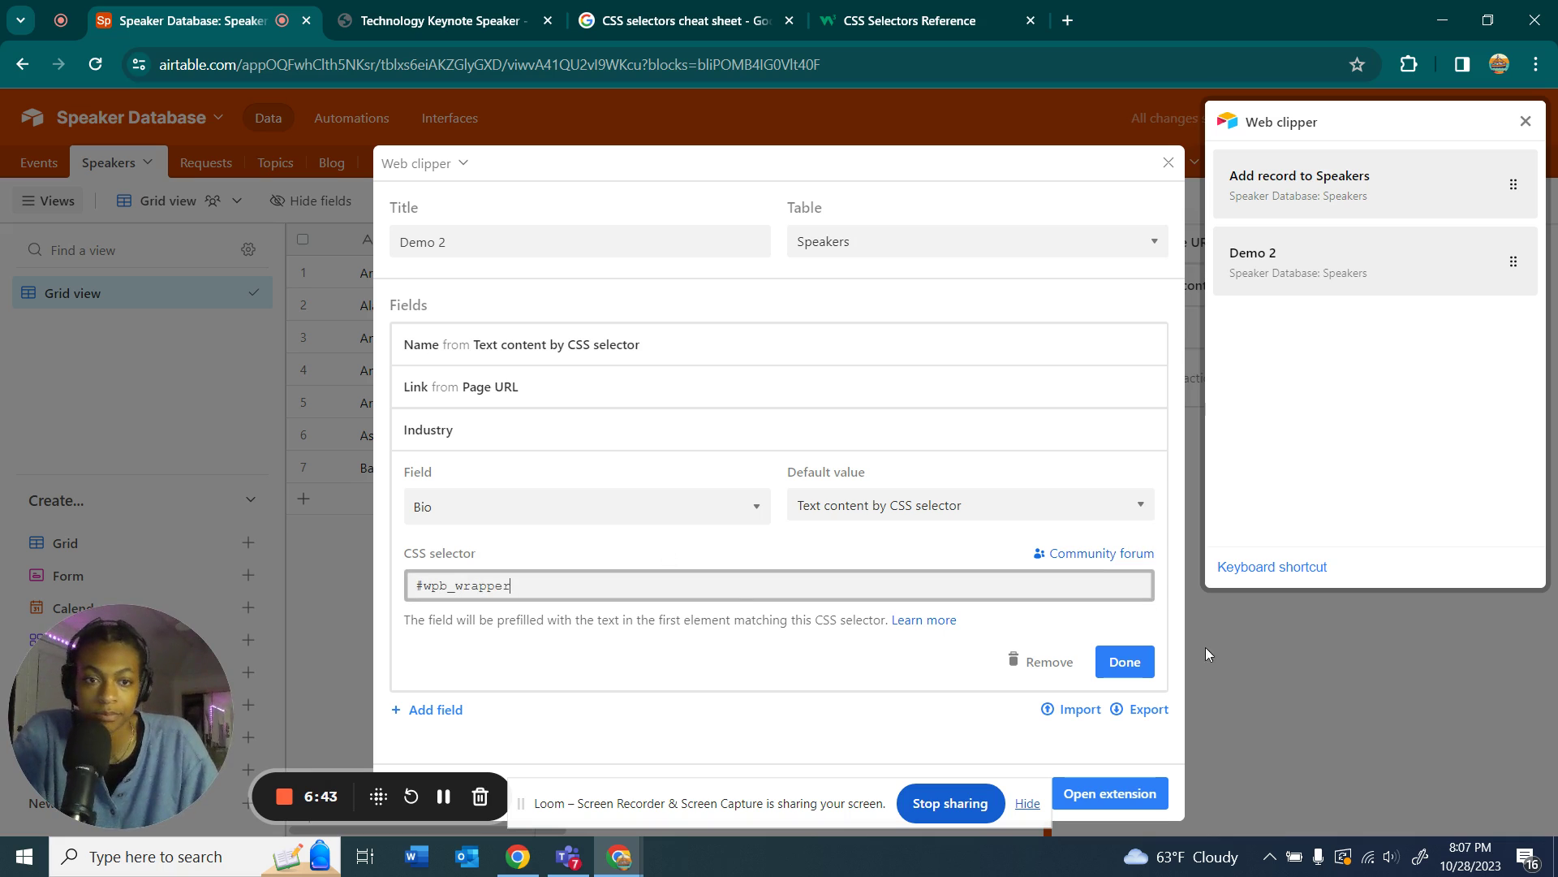
left_click(1124, 664)
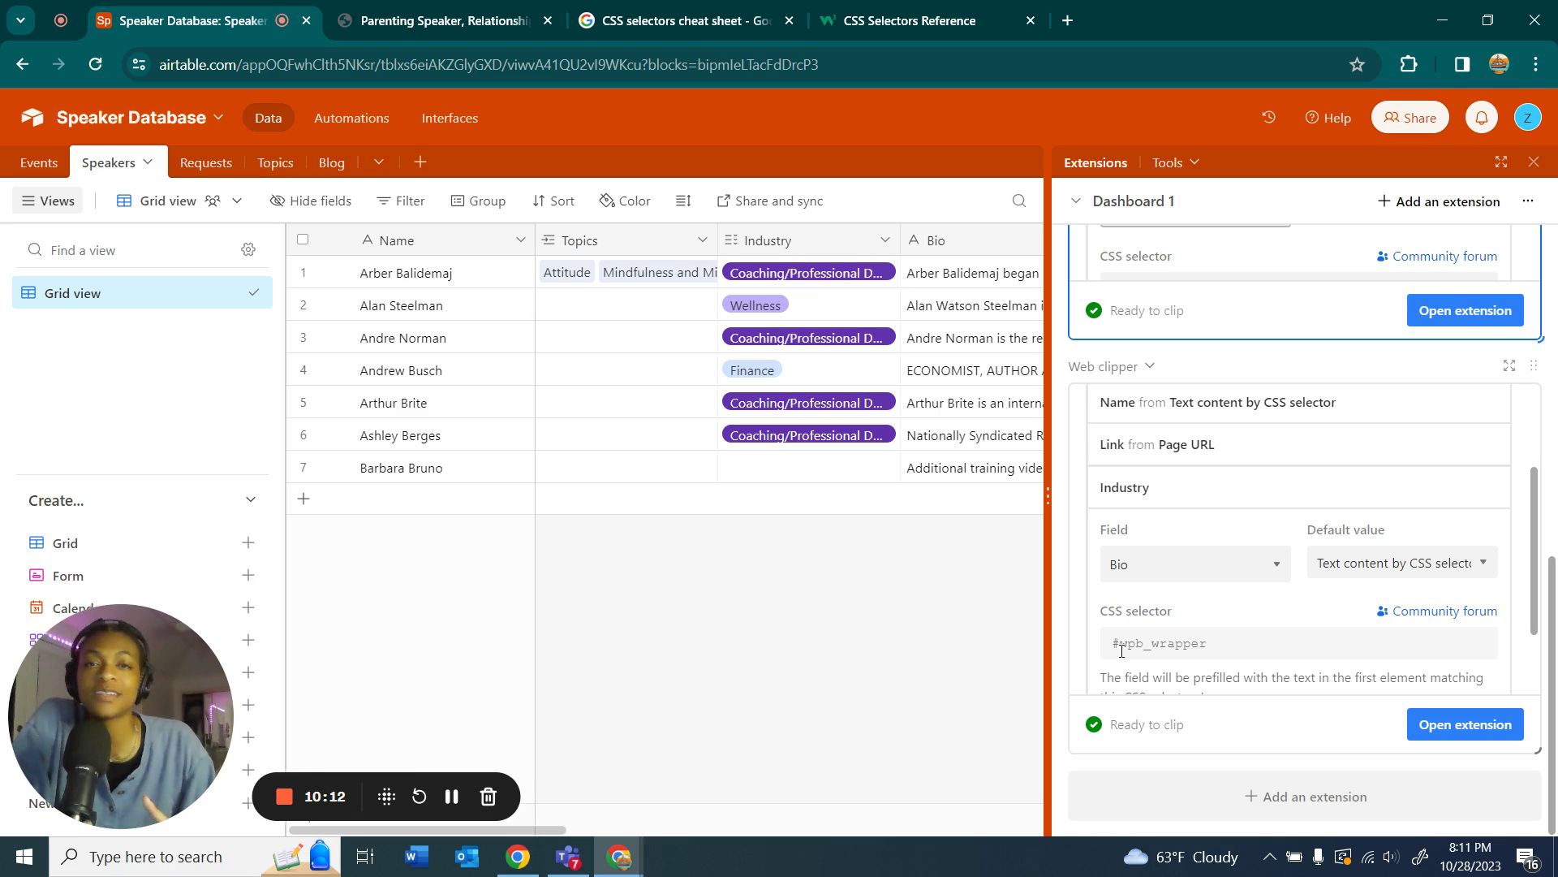
- Change the Bio field's CSS selector to .wpb_wrapper and open the web clipper extension
left_click(1121, 650)
key("BackSpace")
type(".wpb_wrapper")
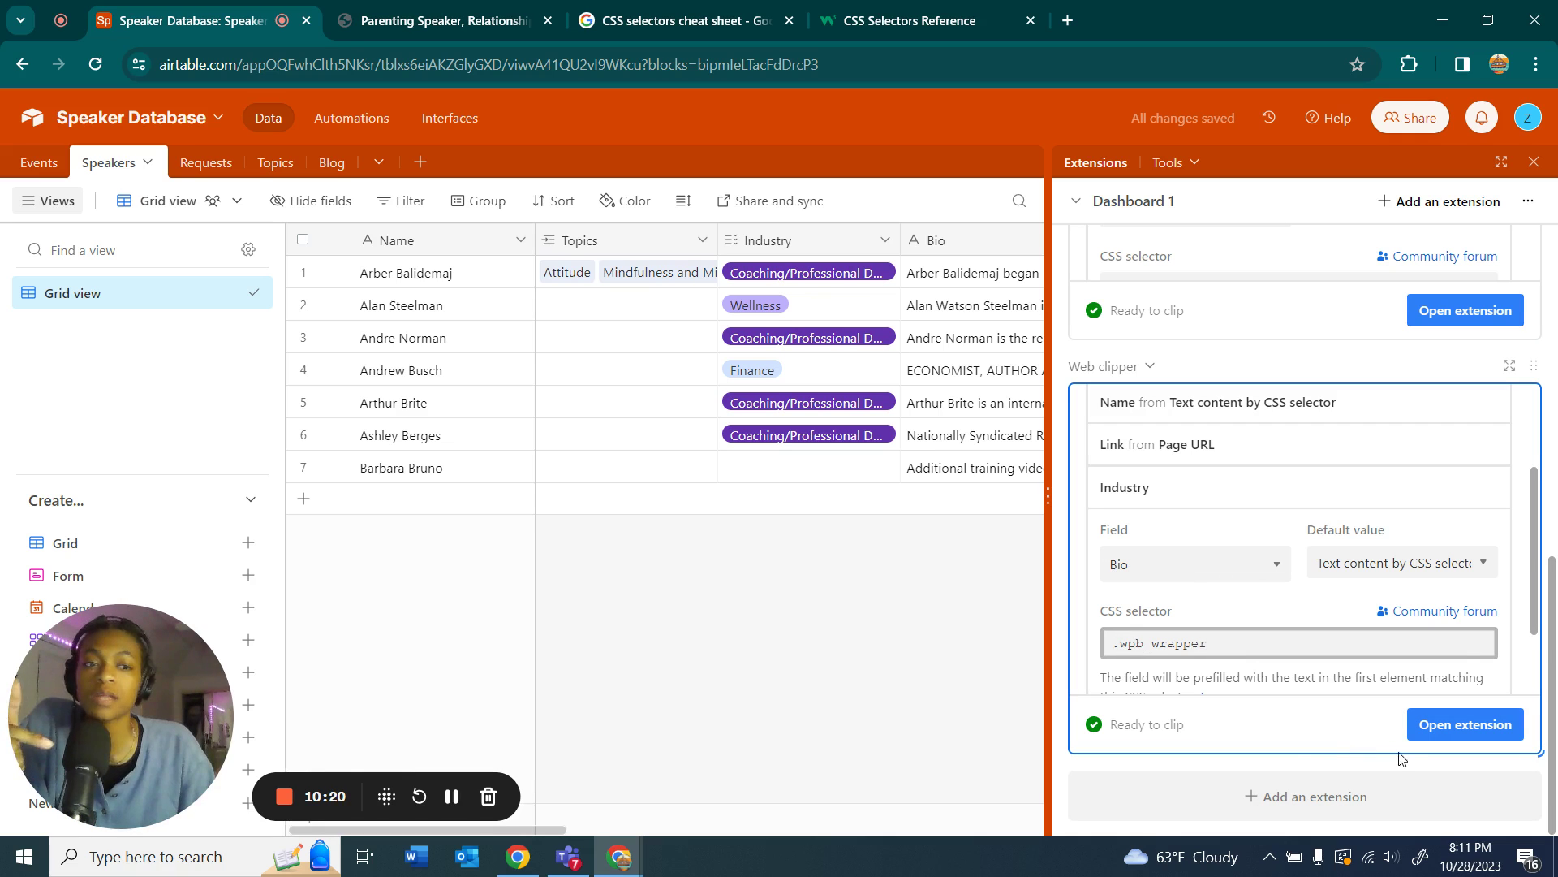
left_click(1465, 724)
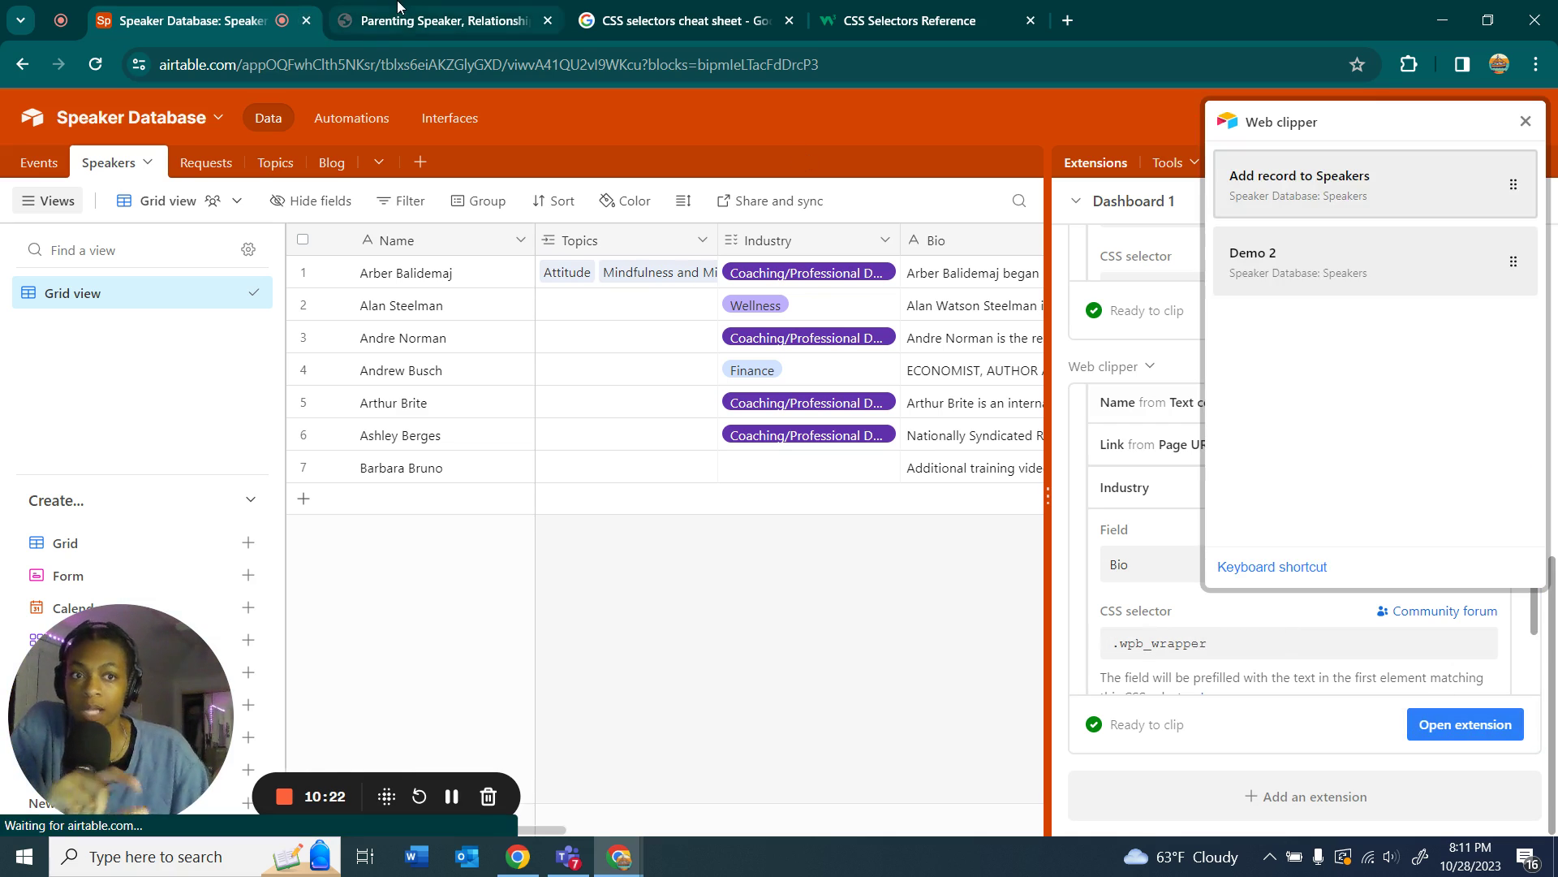
- Go back to the technology speaker's profile on the WCD website and open the Demo 2 clip form in the Airtable web clipper
left_click(430, 21)
left_click(20, 65)
left_click(20, 65)
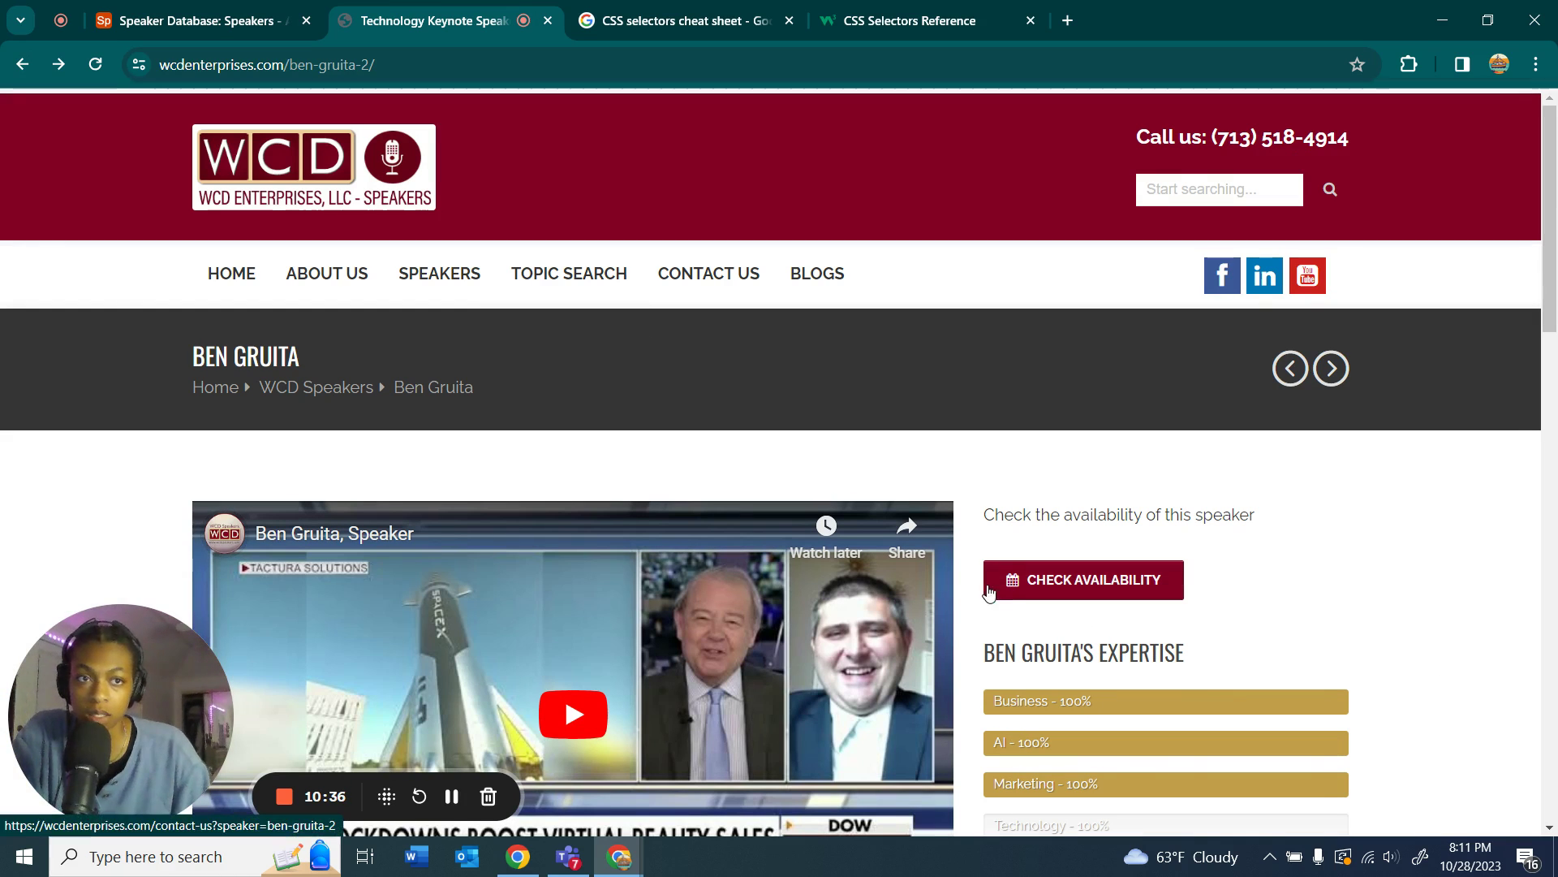
scroll(1384, 410, "down", 8)
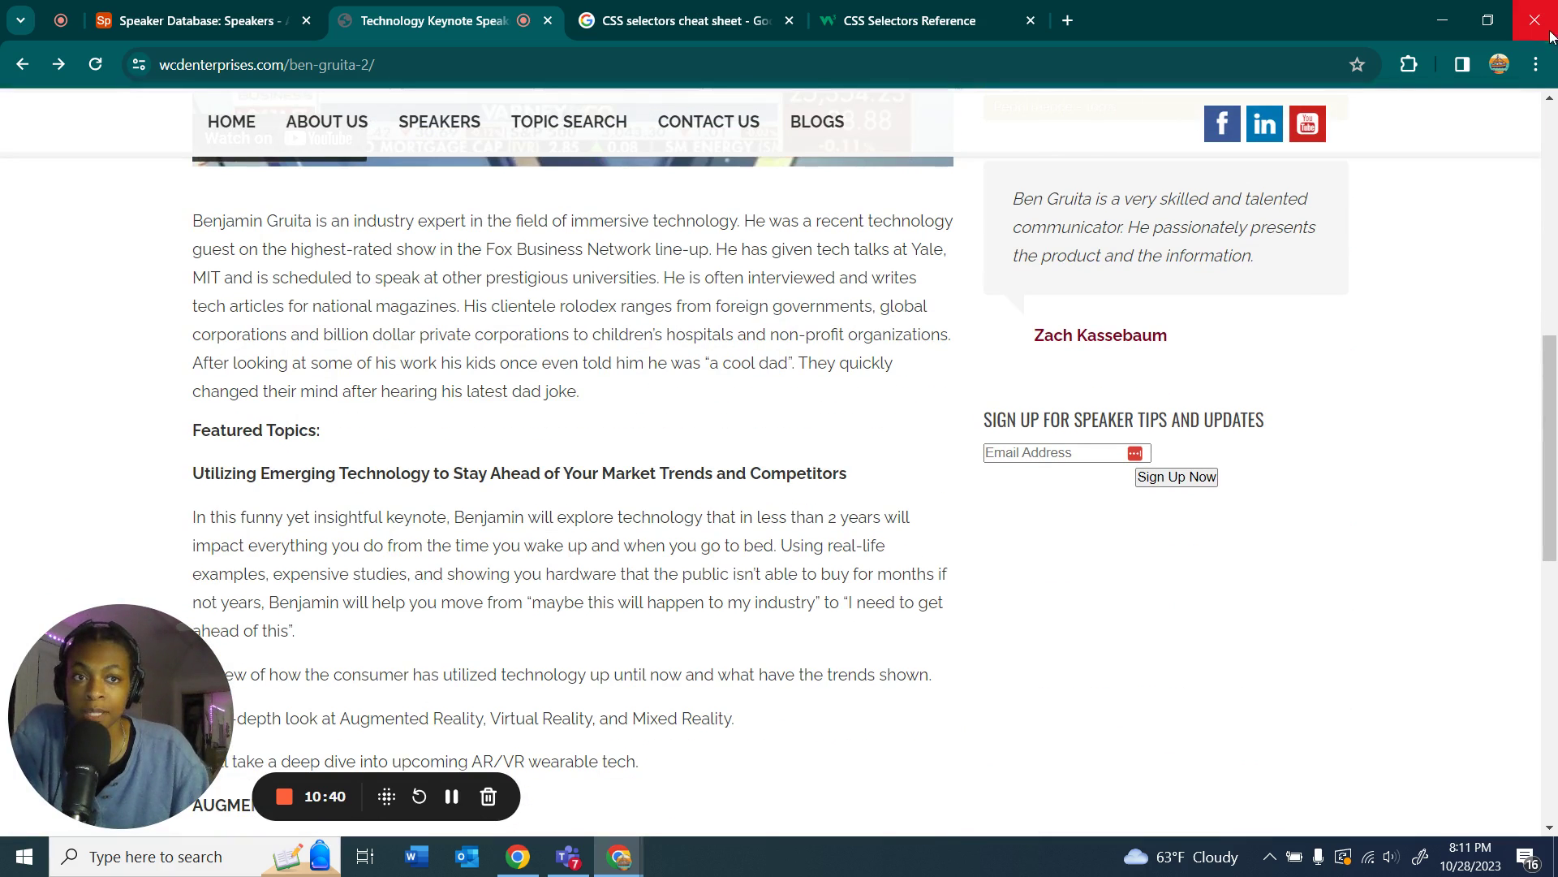
left_click(1412, 65)
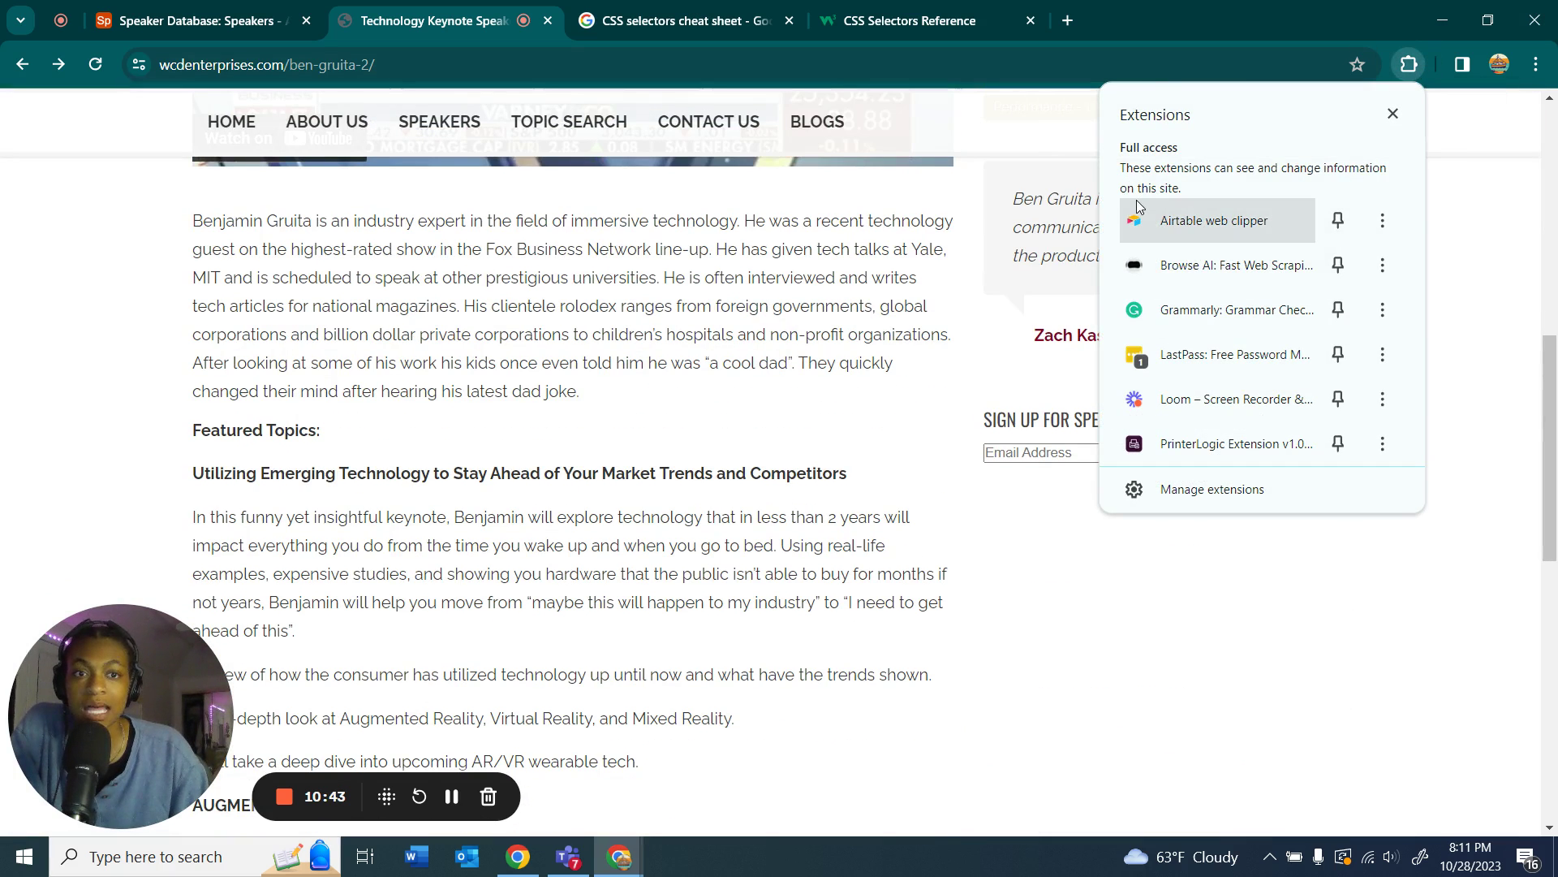
left_click(1215, 220)
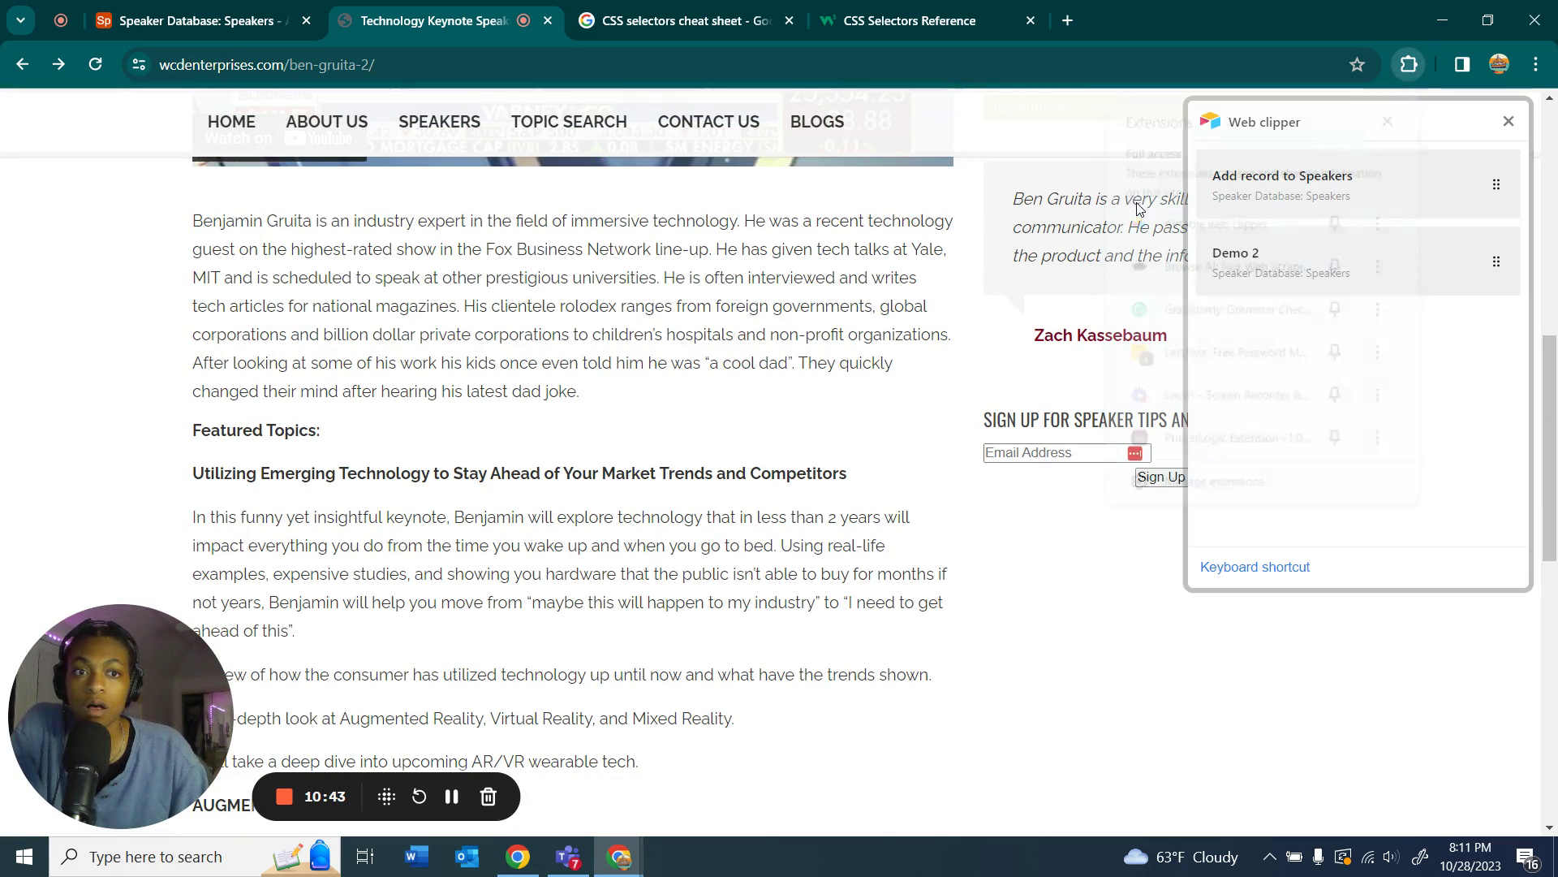
left_click(1272, 278)
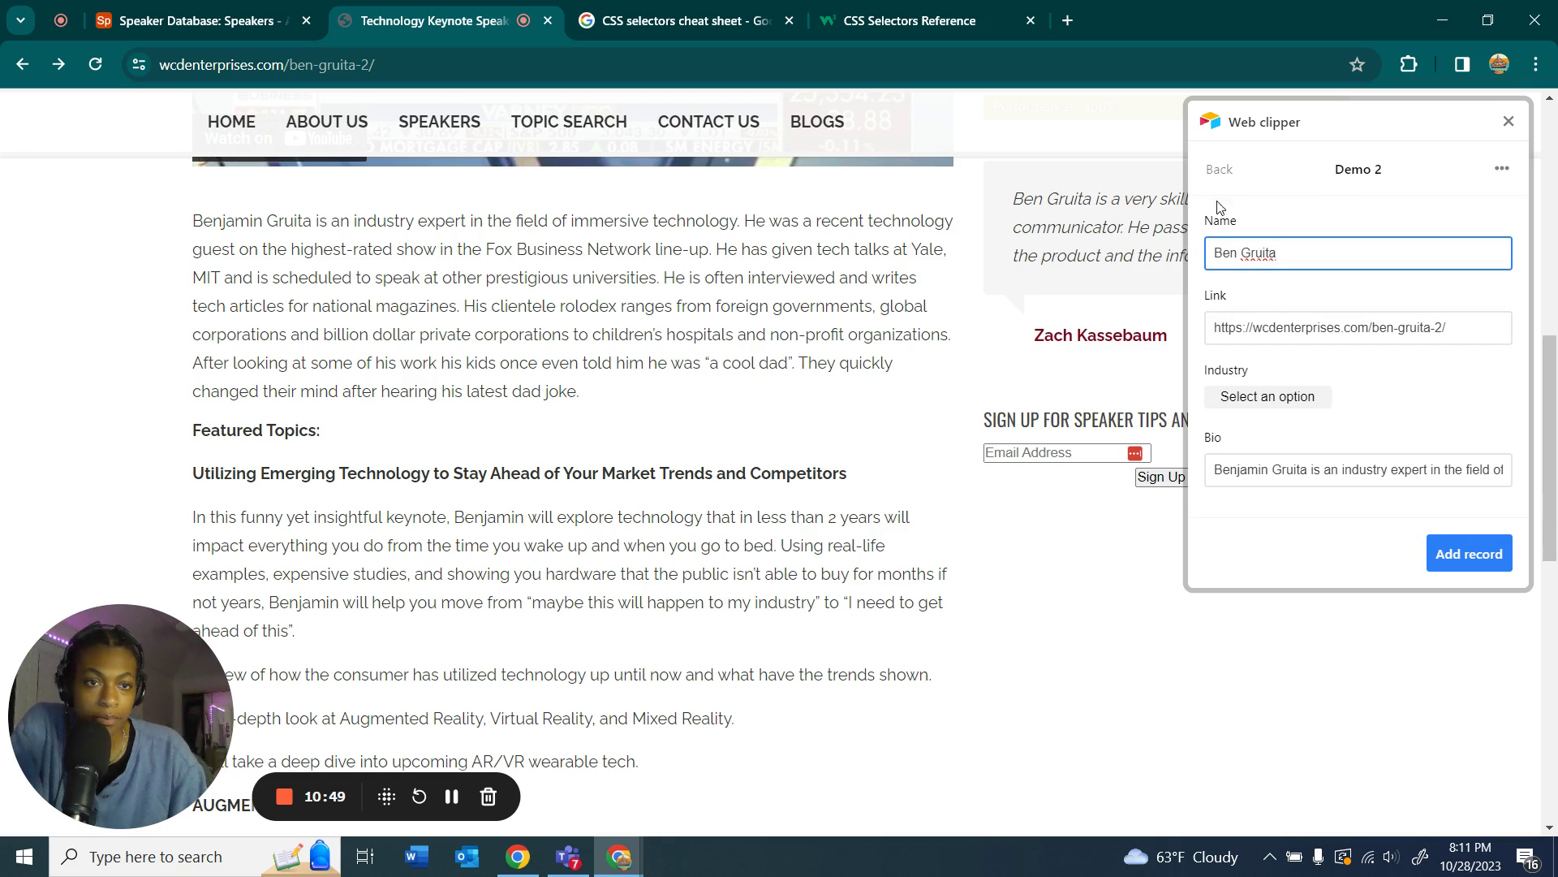
- Check the prefilled name, link and bio, choose Business as the industry, and add the speaker record
left_click_drag(1232, 252, 1286, 254)
left_click_drag(1254, 330, 1411, 335)
left_click_drag(1236, 468, 1512, 463)
left_click(1283, 413)
left_click(1279, 399)
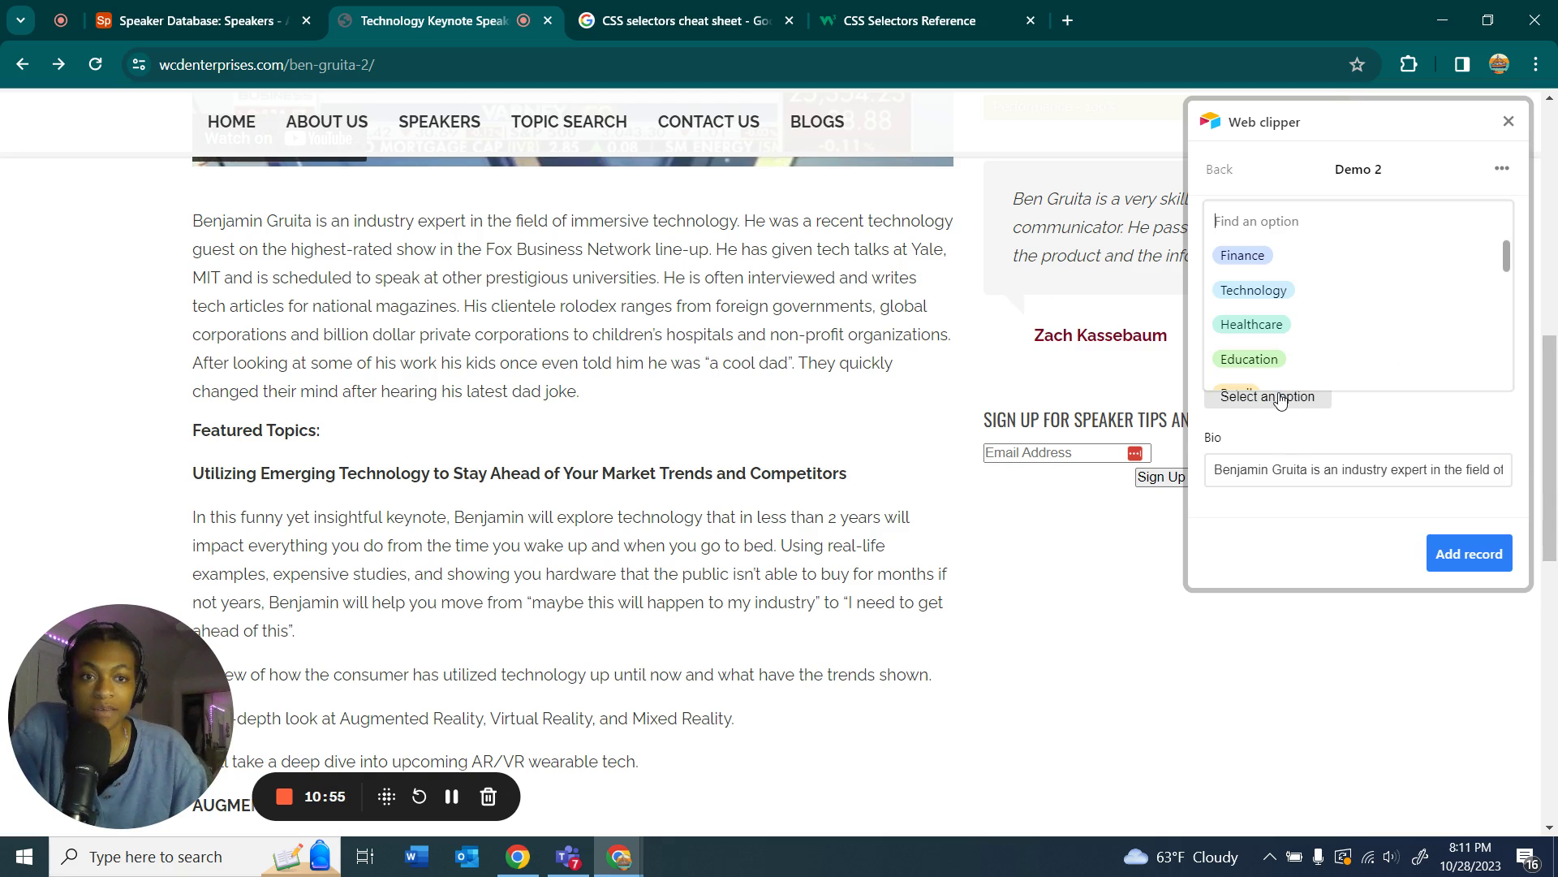
scroll(817, 435, "up", 6)
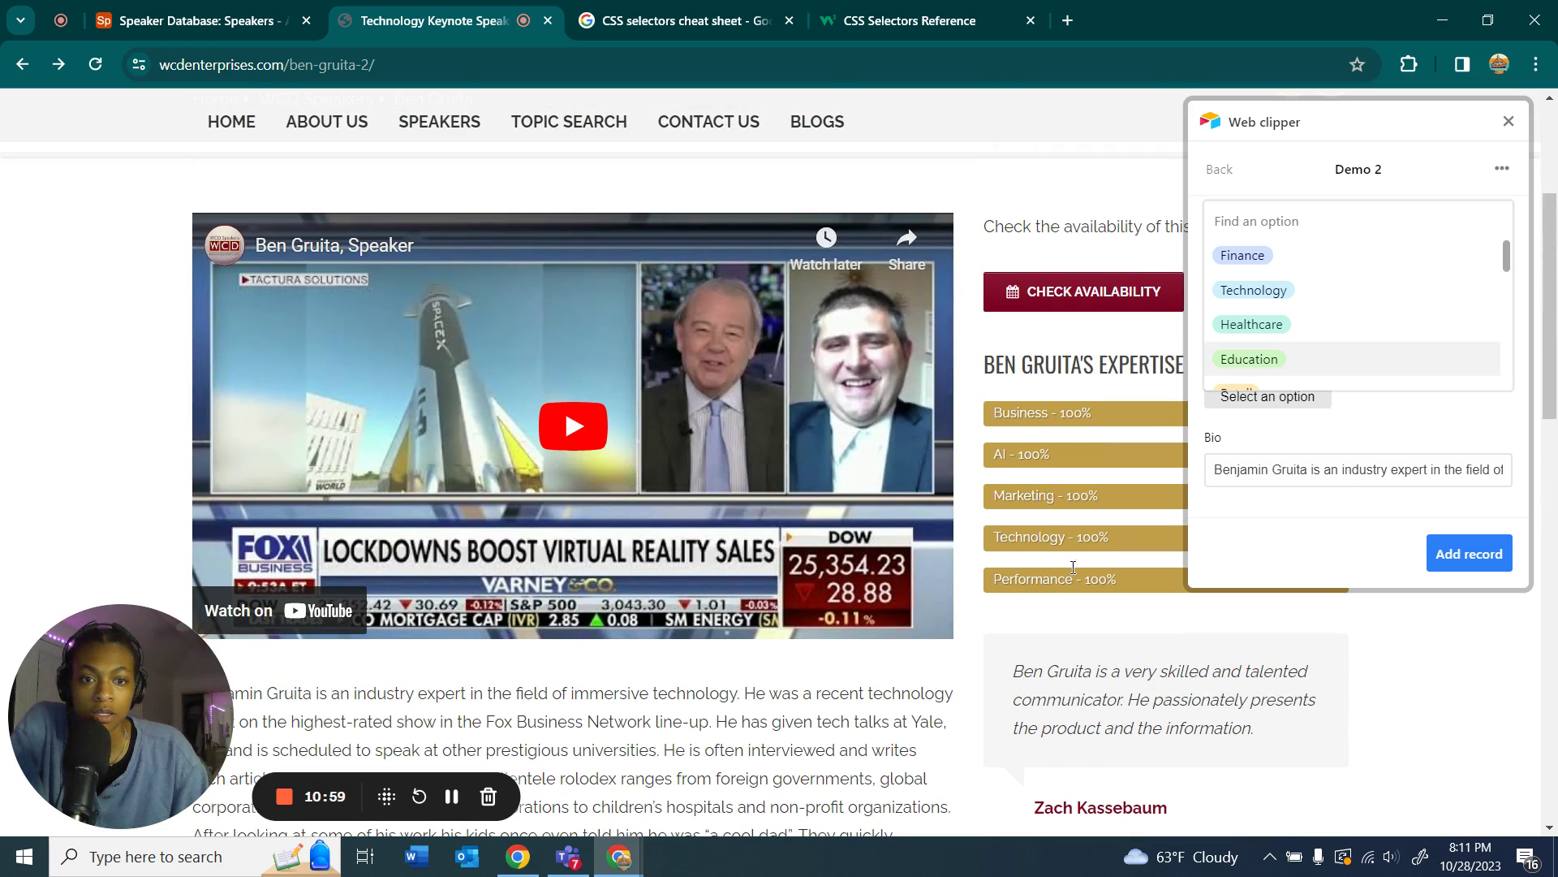
scroll(1279, 380, "down", 6)
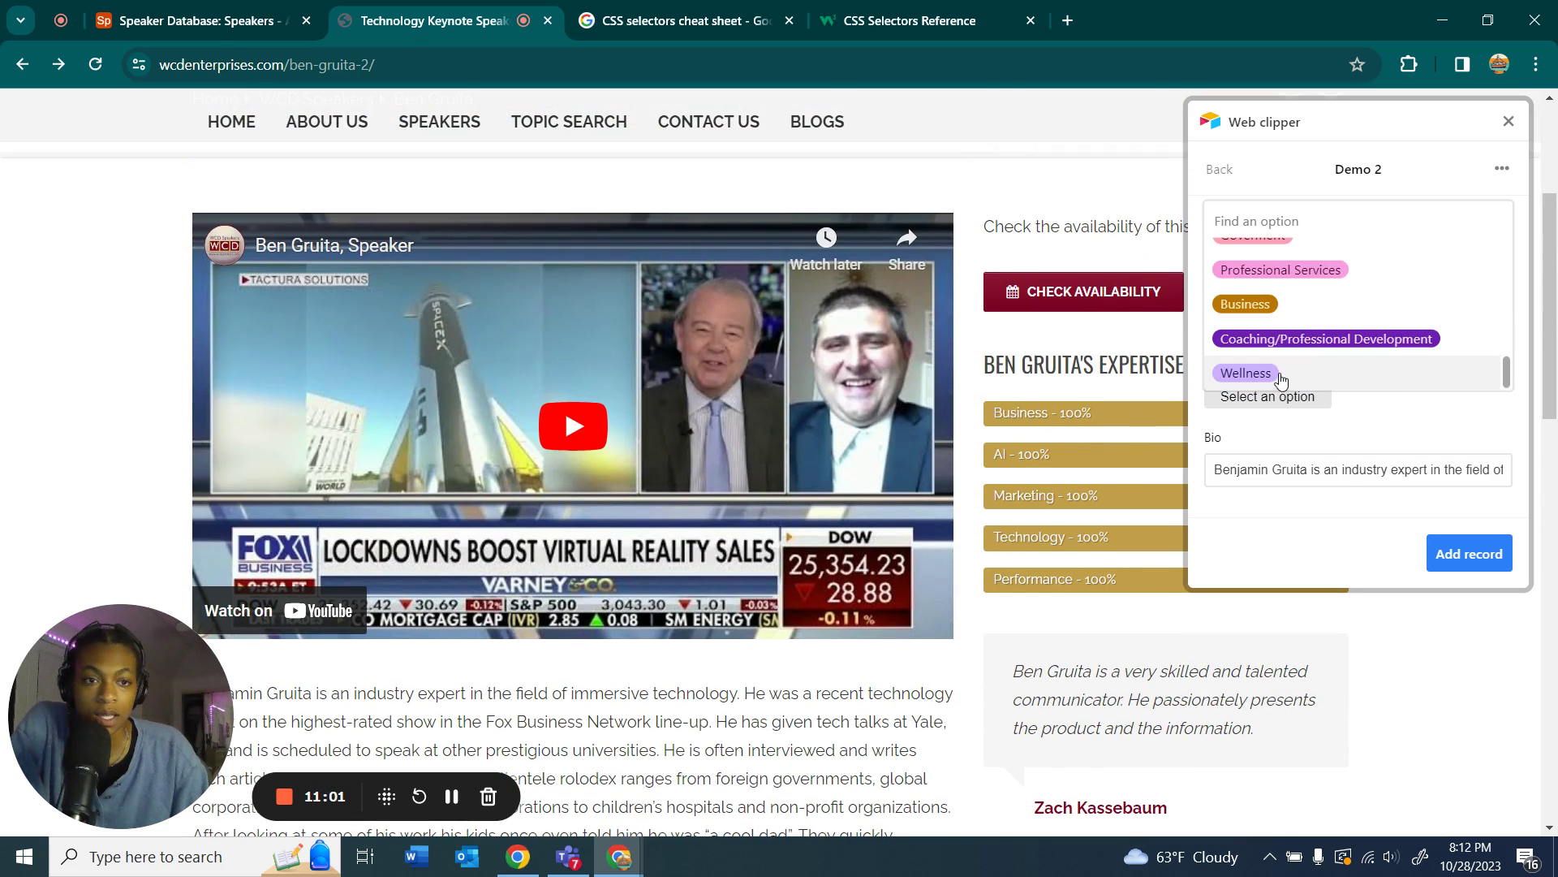
left_click(1291, 312)
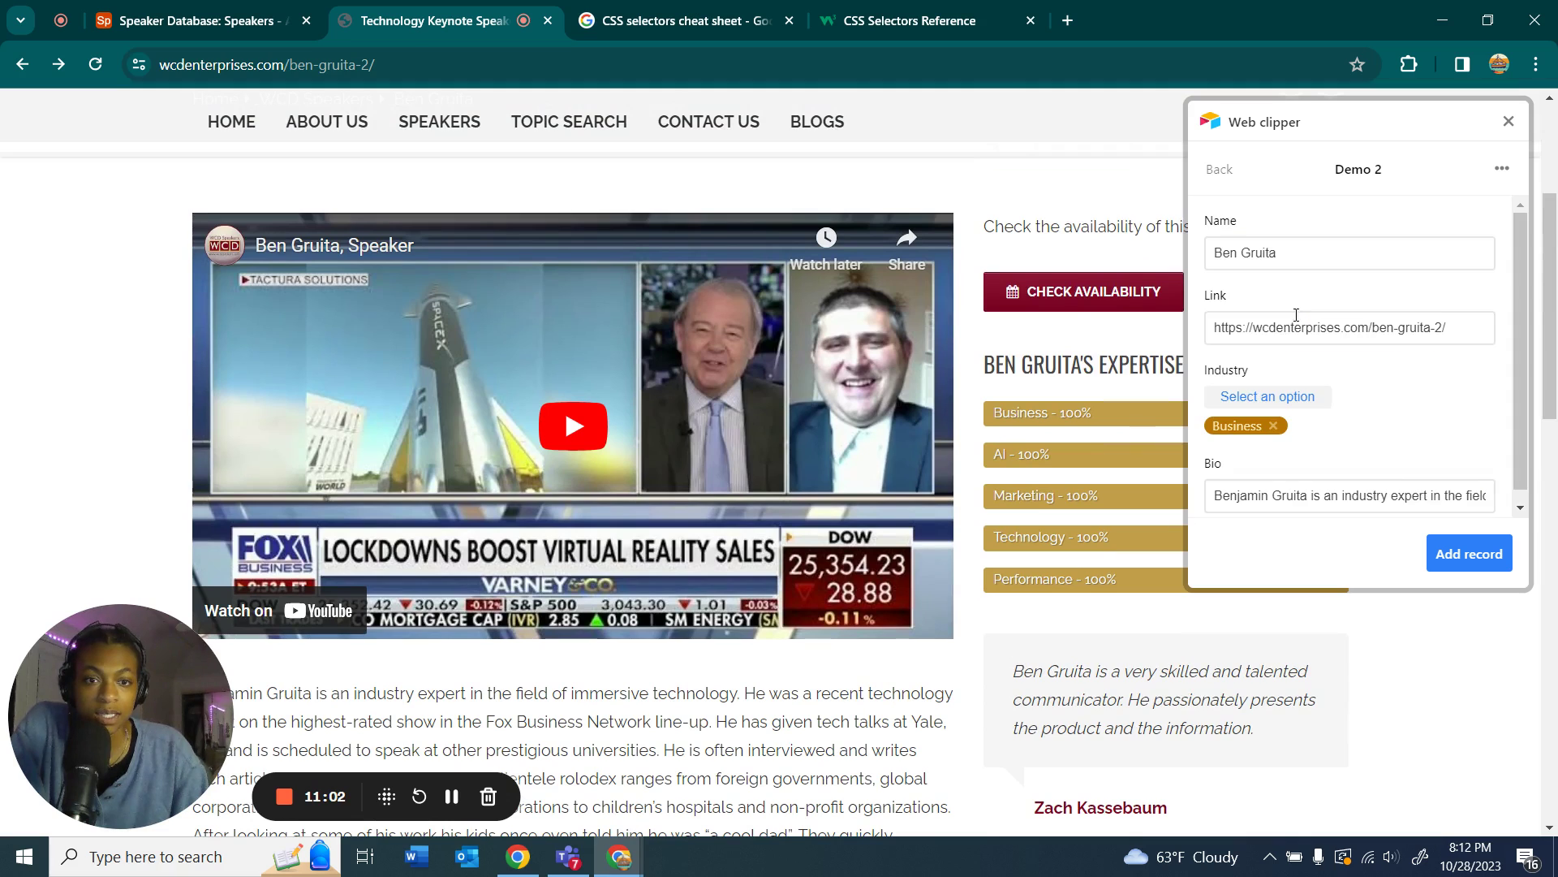
left_click(1470, 555)
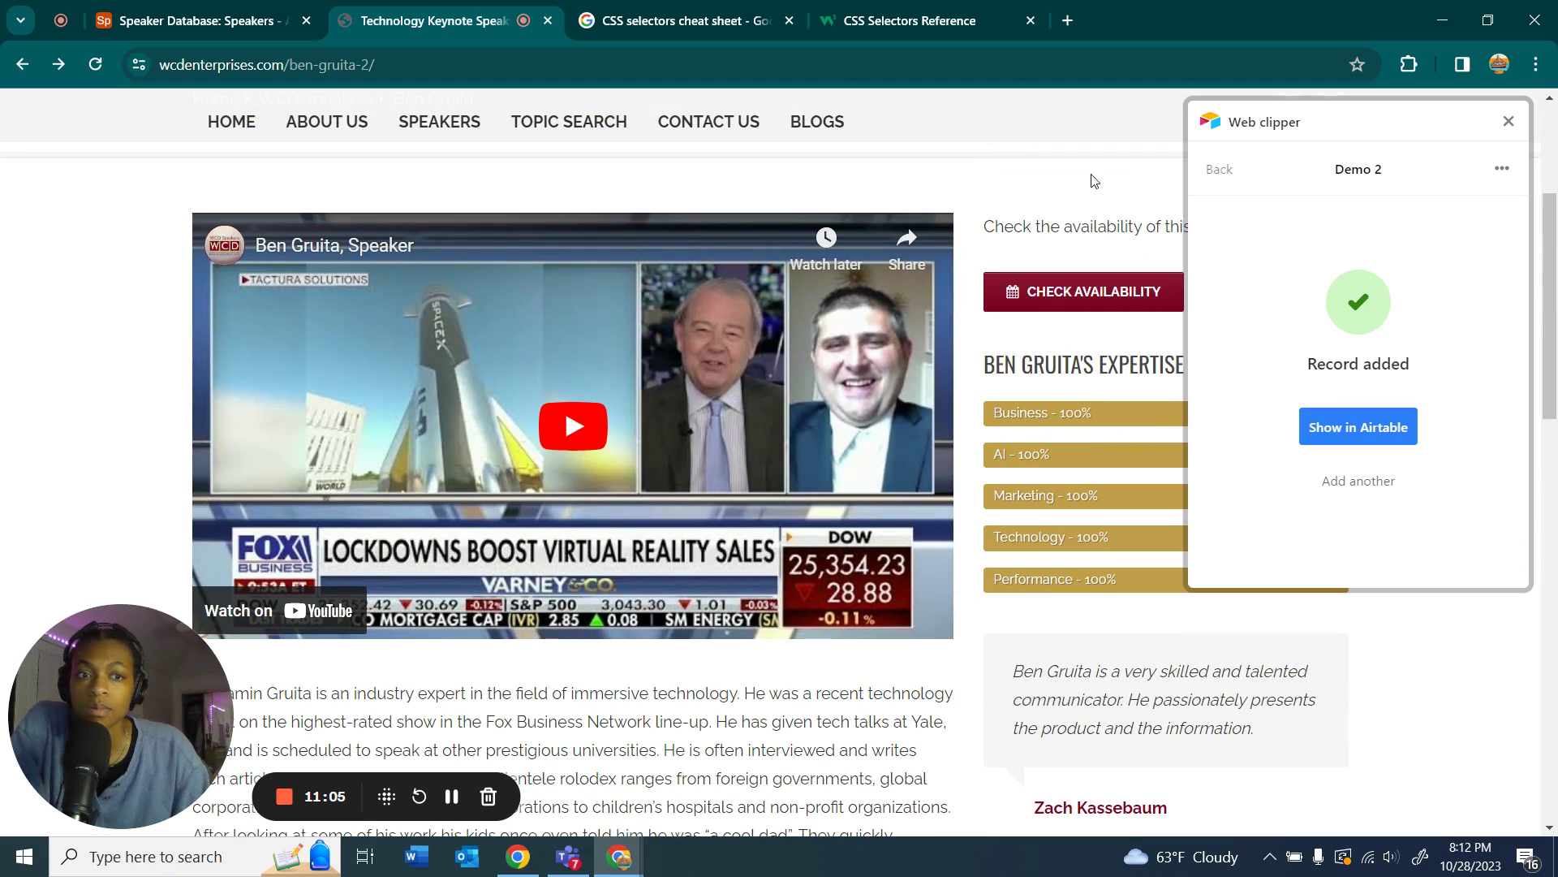
- Show the newly clipped speaker record in the Speakers table and close the web clipper and extensions pane
left_click(1358, 426)
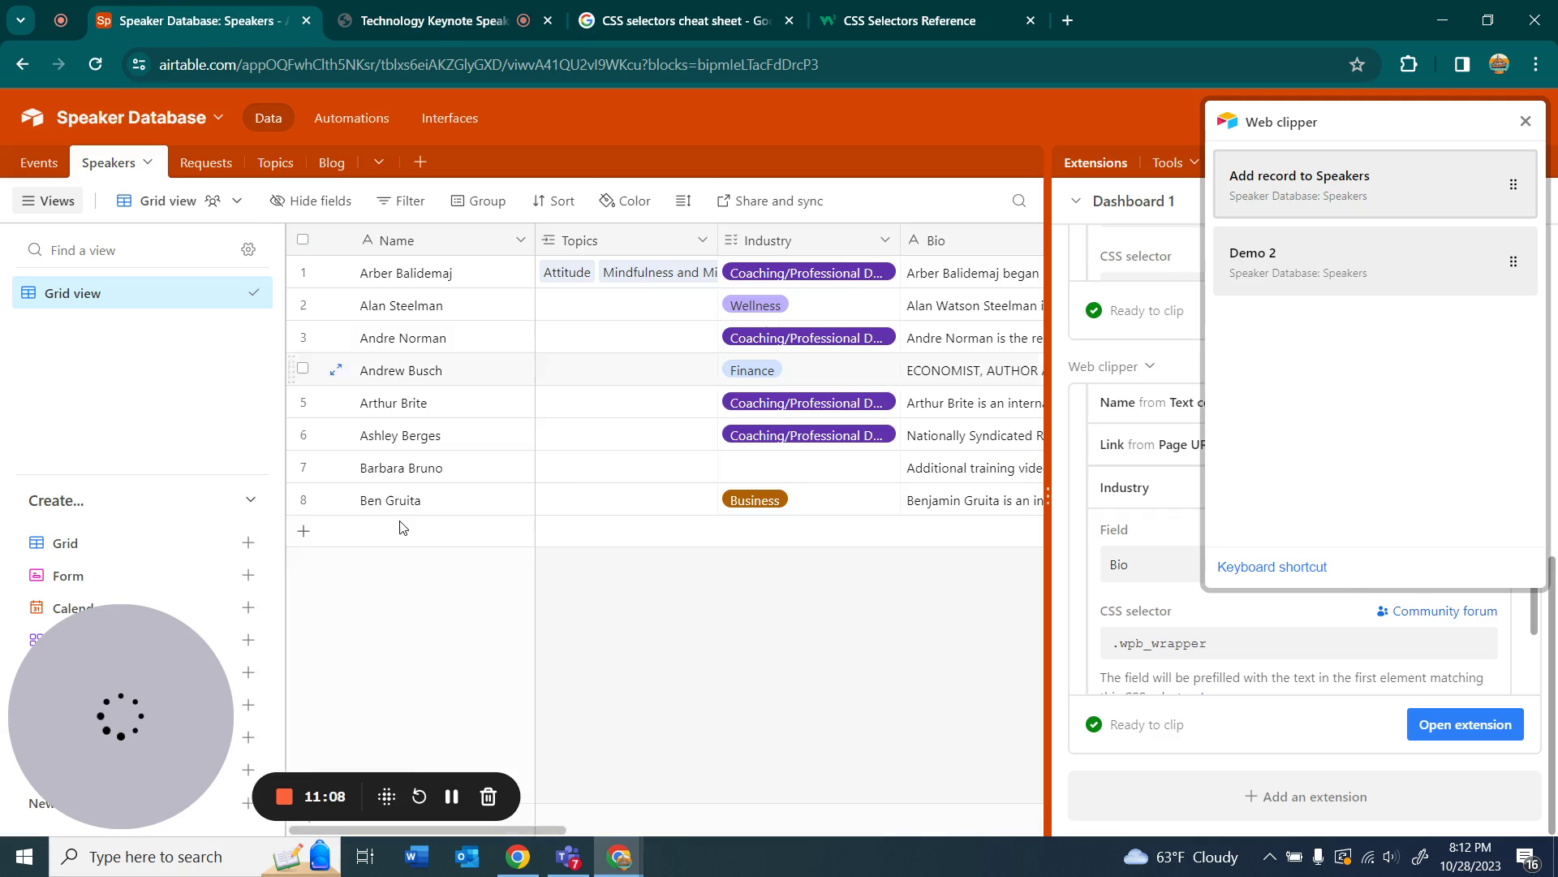
left_click(410, 502)
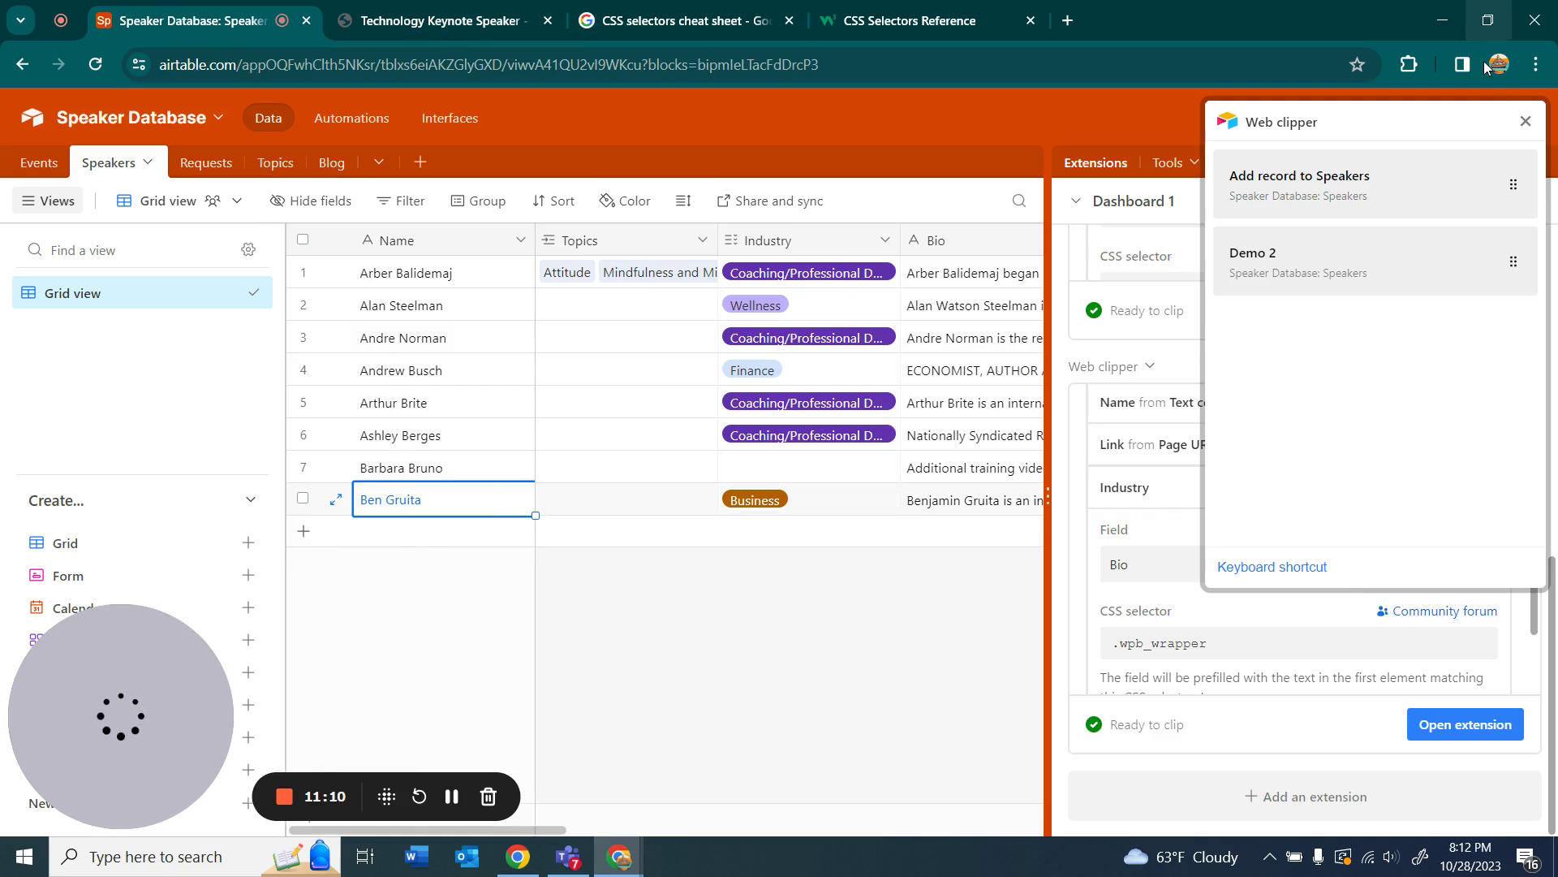
left_click(1526, 121)
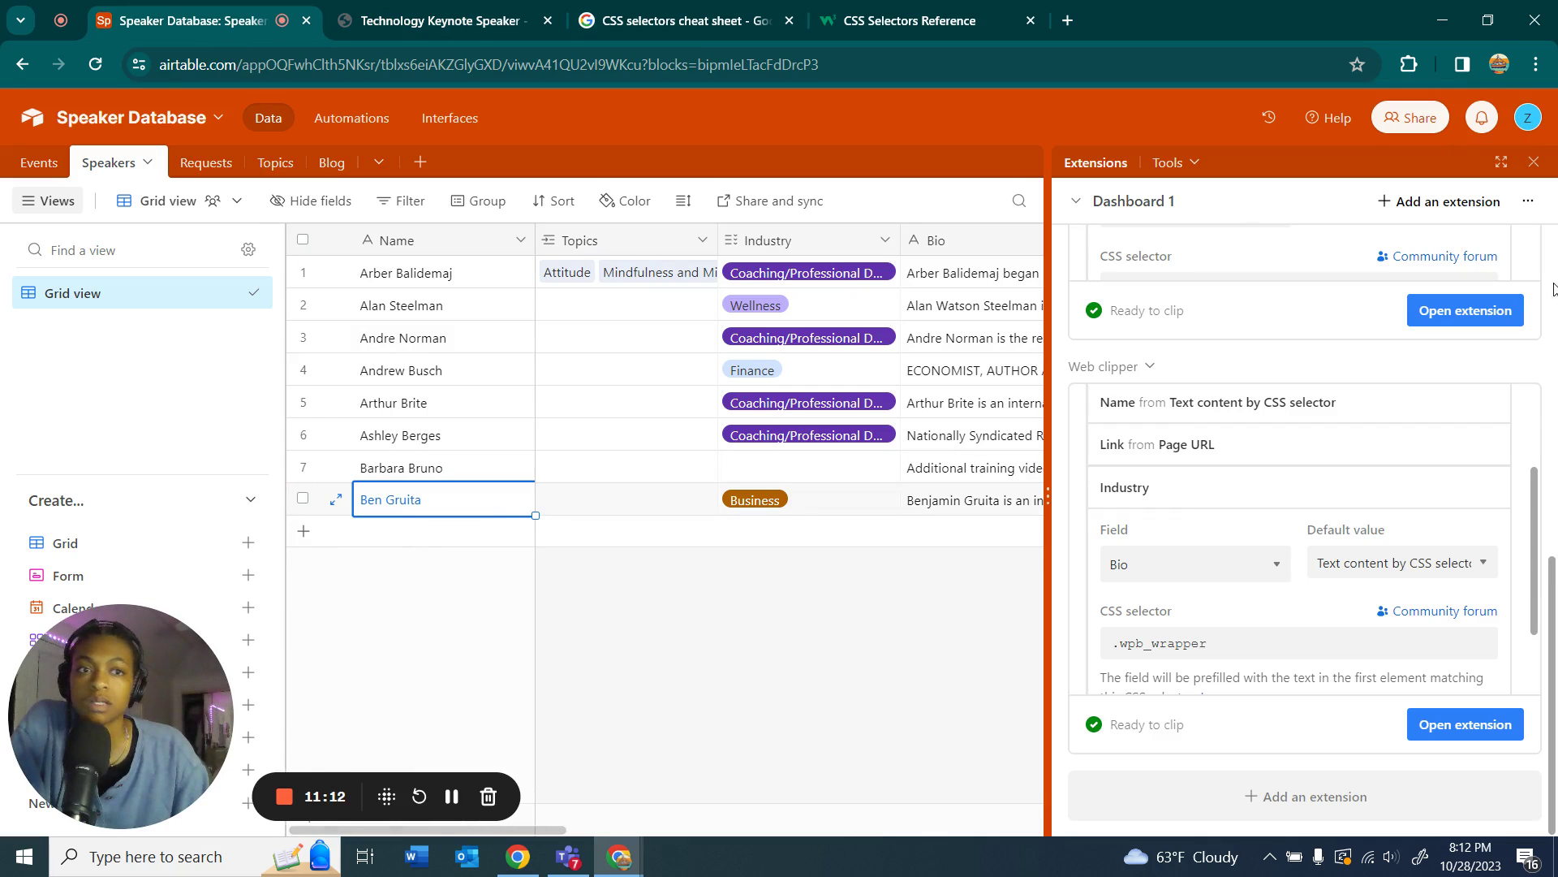
left_click(1534, 162)
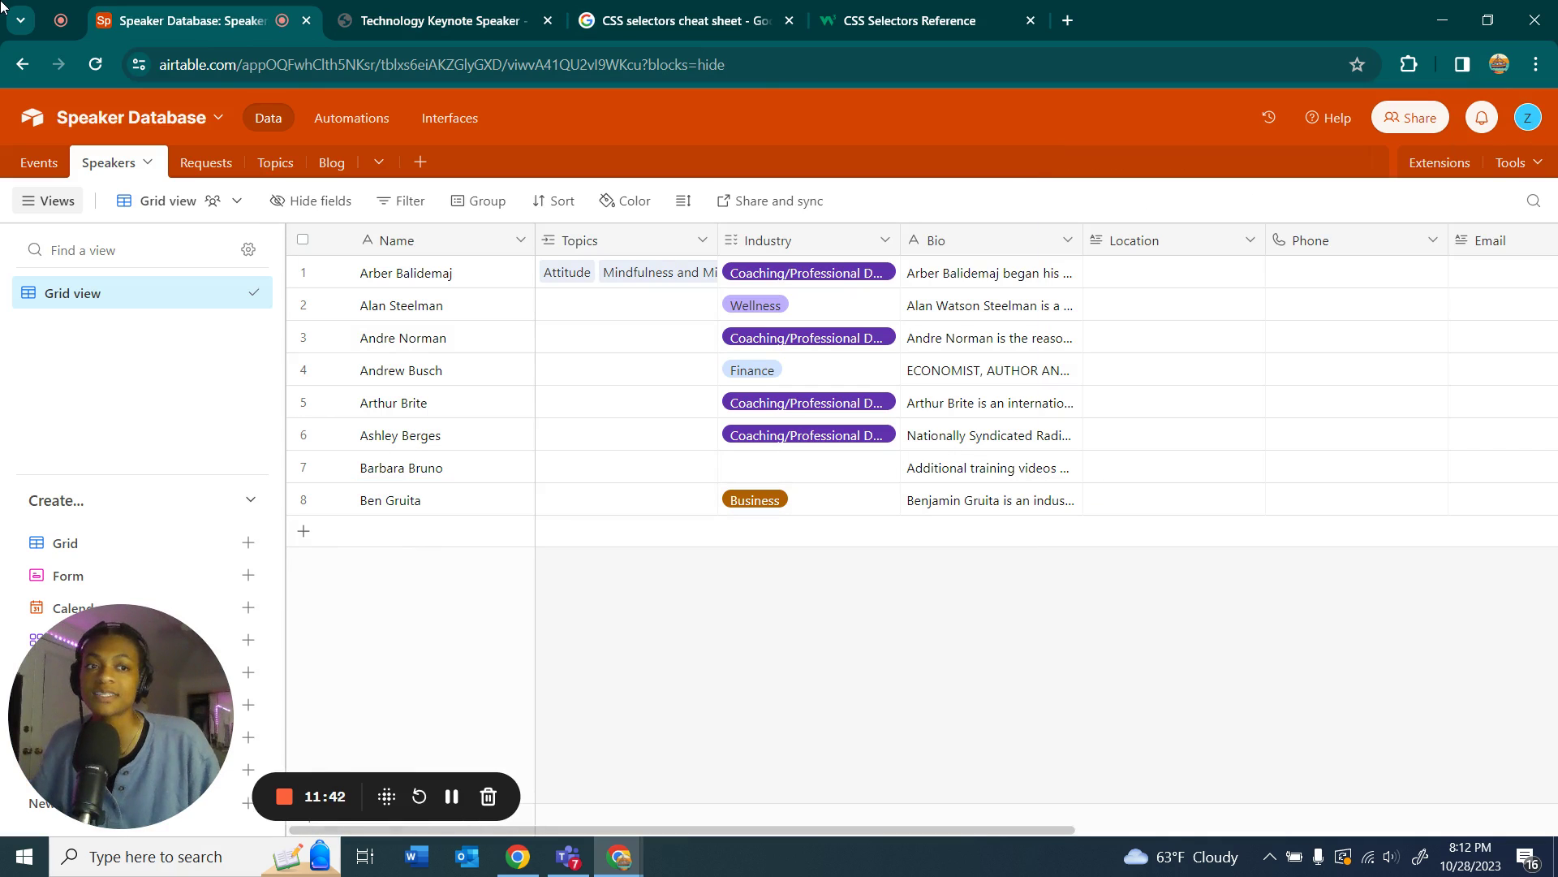